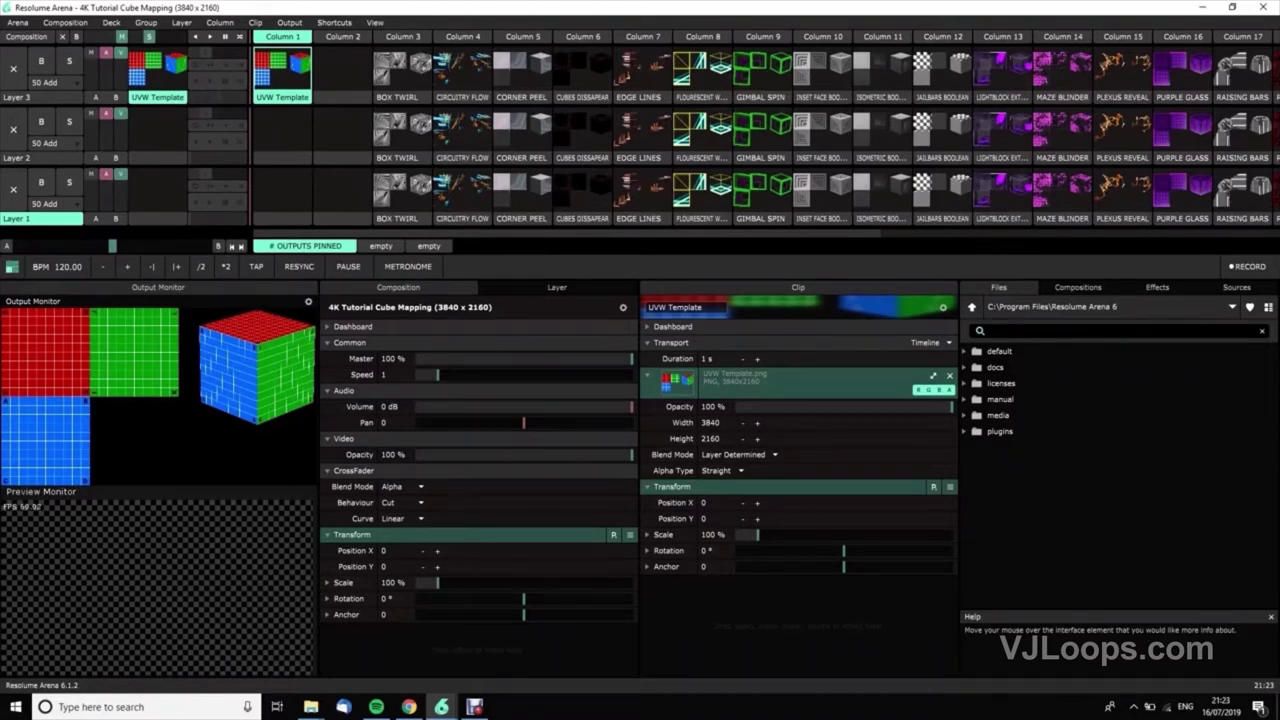
# Open the advanced output setup and inspect which part of the composition the GREEN slice takes as input
pyautogui.click(289, 22)
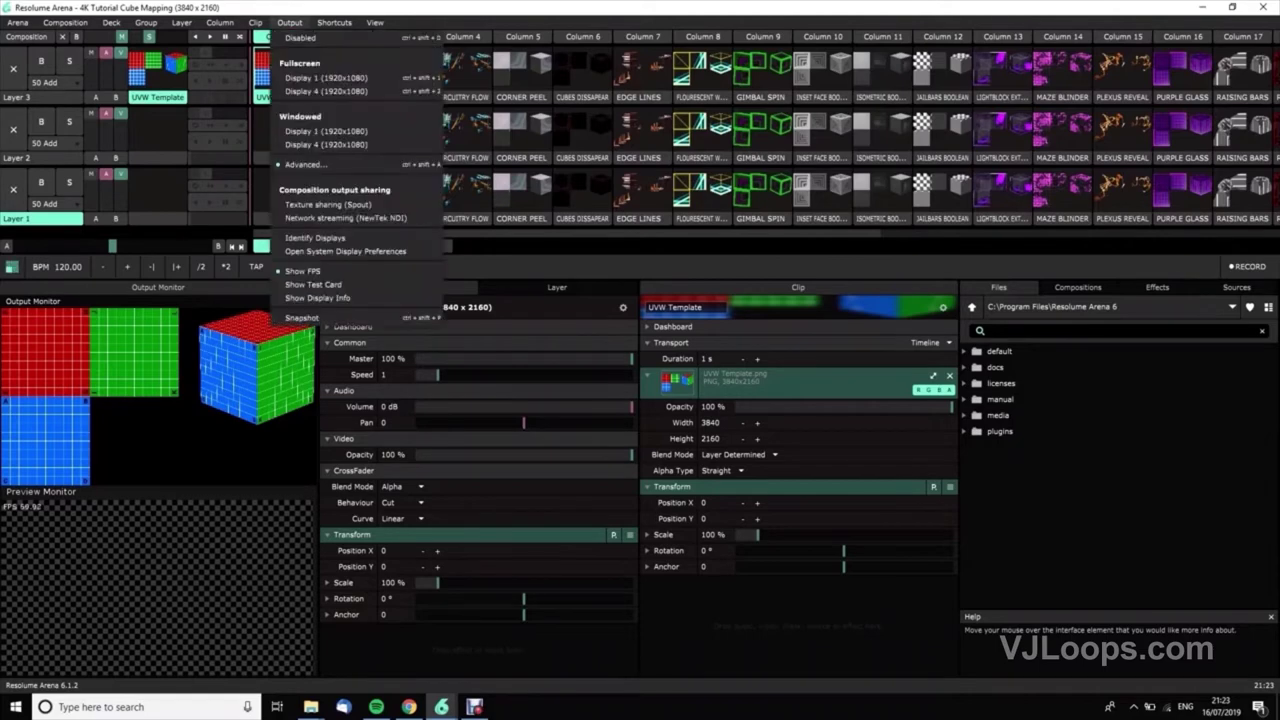
pyautogui.click(305, 164)
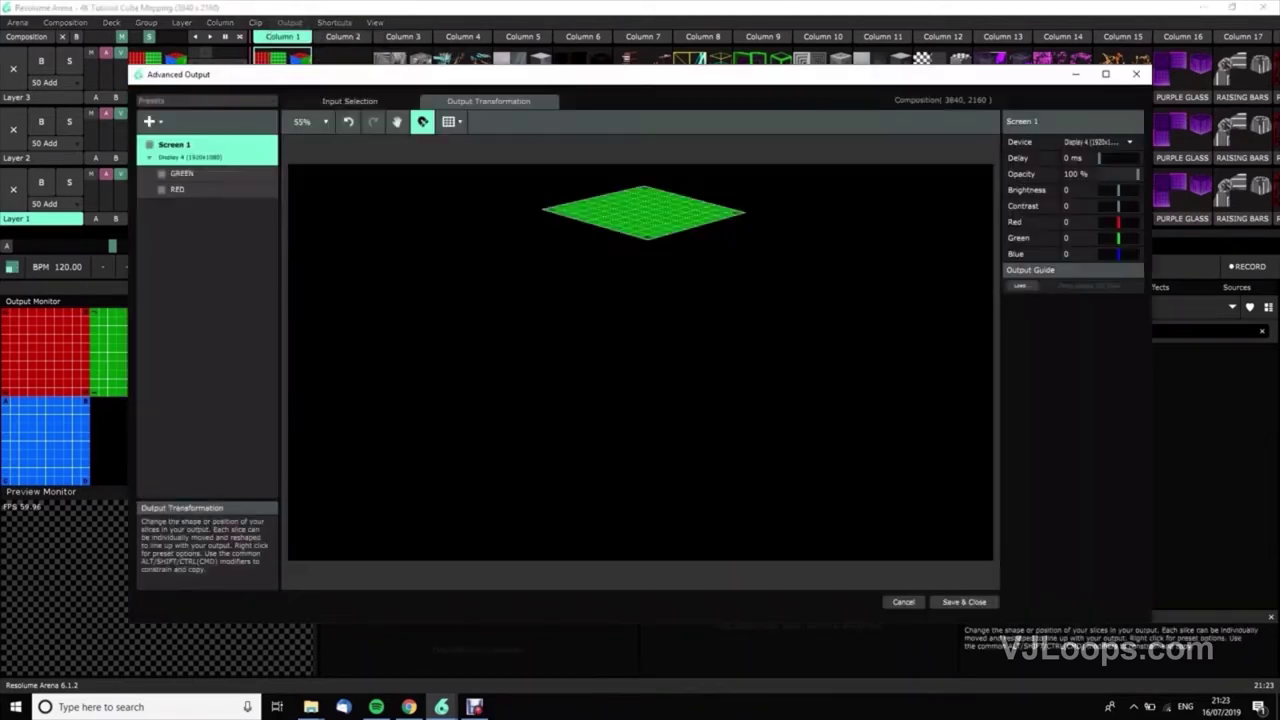
pyautogui.click(349, 101)
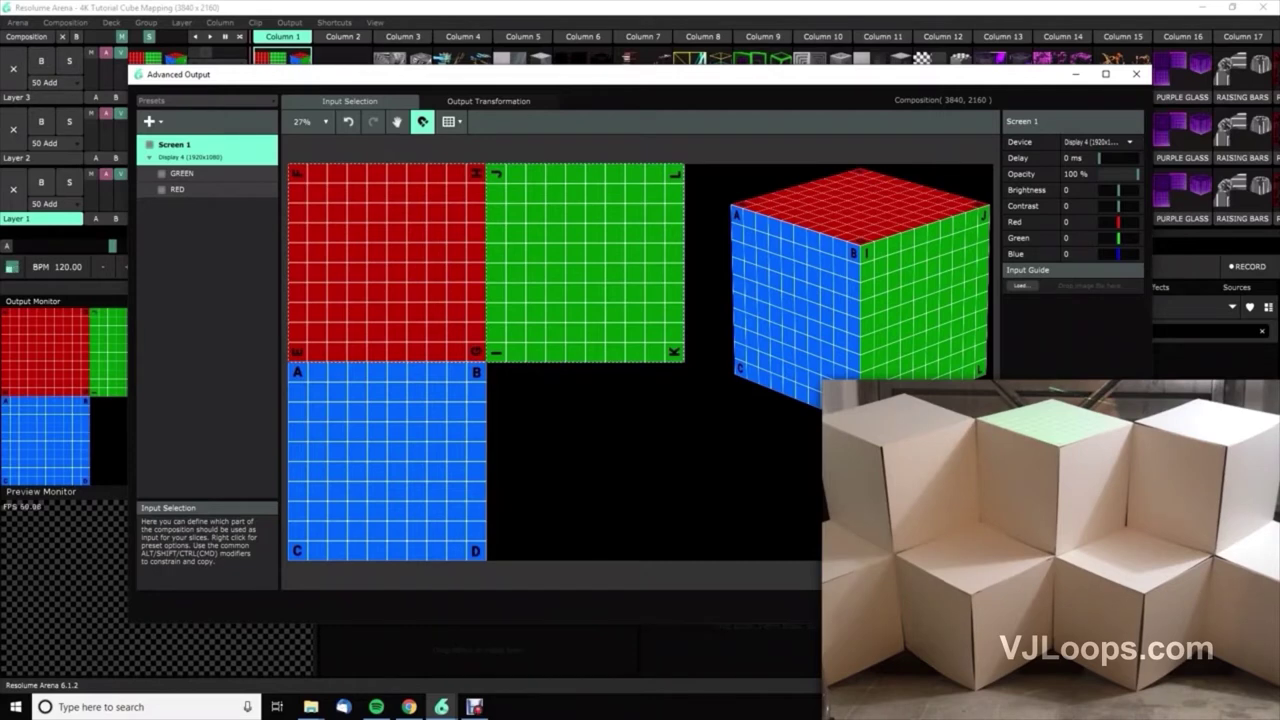
pyautogui.click(182, 174)
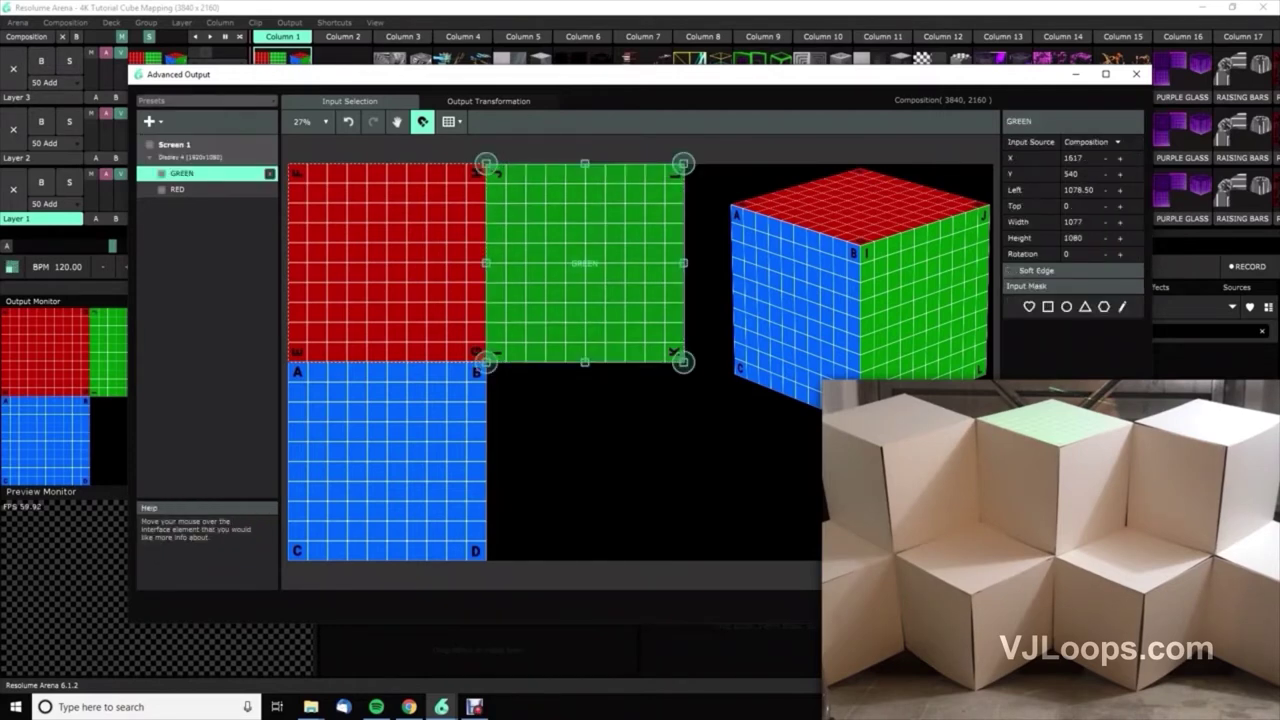
# Reset the output setup to a fresh screen with a single full-composition slice, and reposition the setup window
pyautogui.click(205, 101)
pyautogui.click(156, 213)
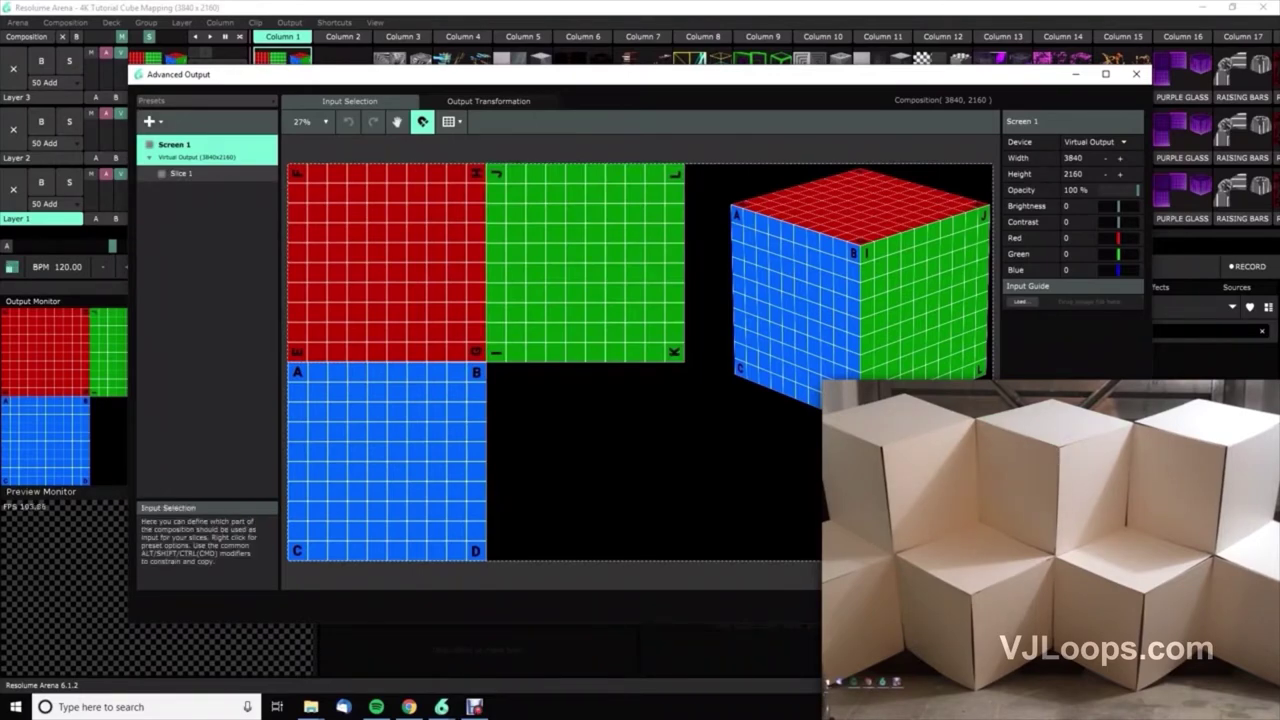
pyautogui.moveTo(378, 74); pyautogui.dragTo(392, 339)
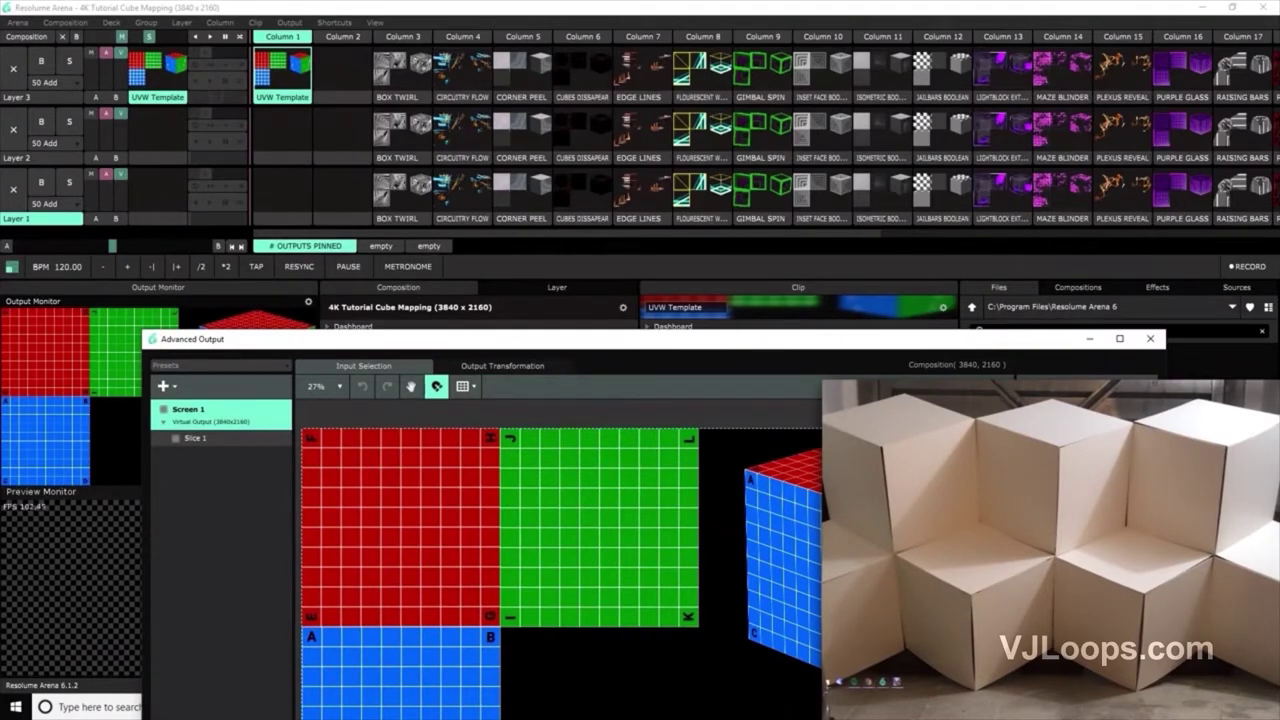
pyautogui.moveTo(650, 339); pyautogui.dragTo(600, 98)
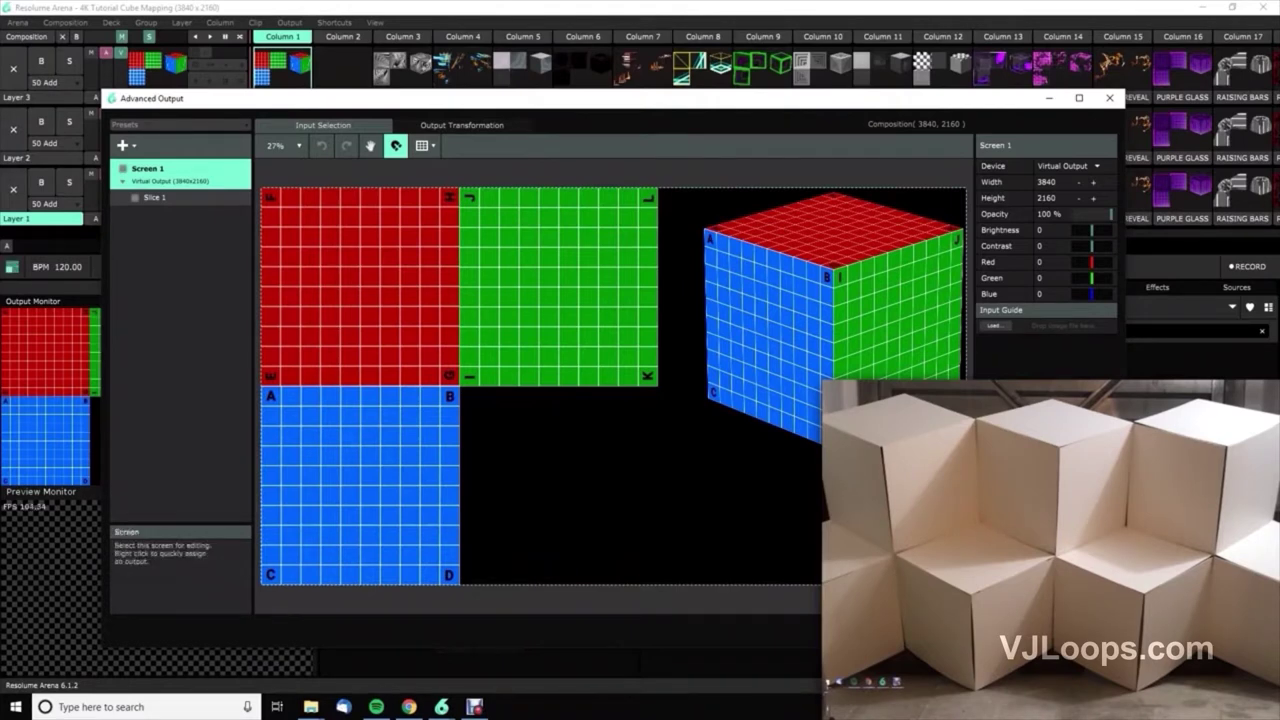
# Assign Screen 1 to the output device Display 4 (1920x1080)
pyautogui.click(148, 169)
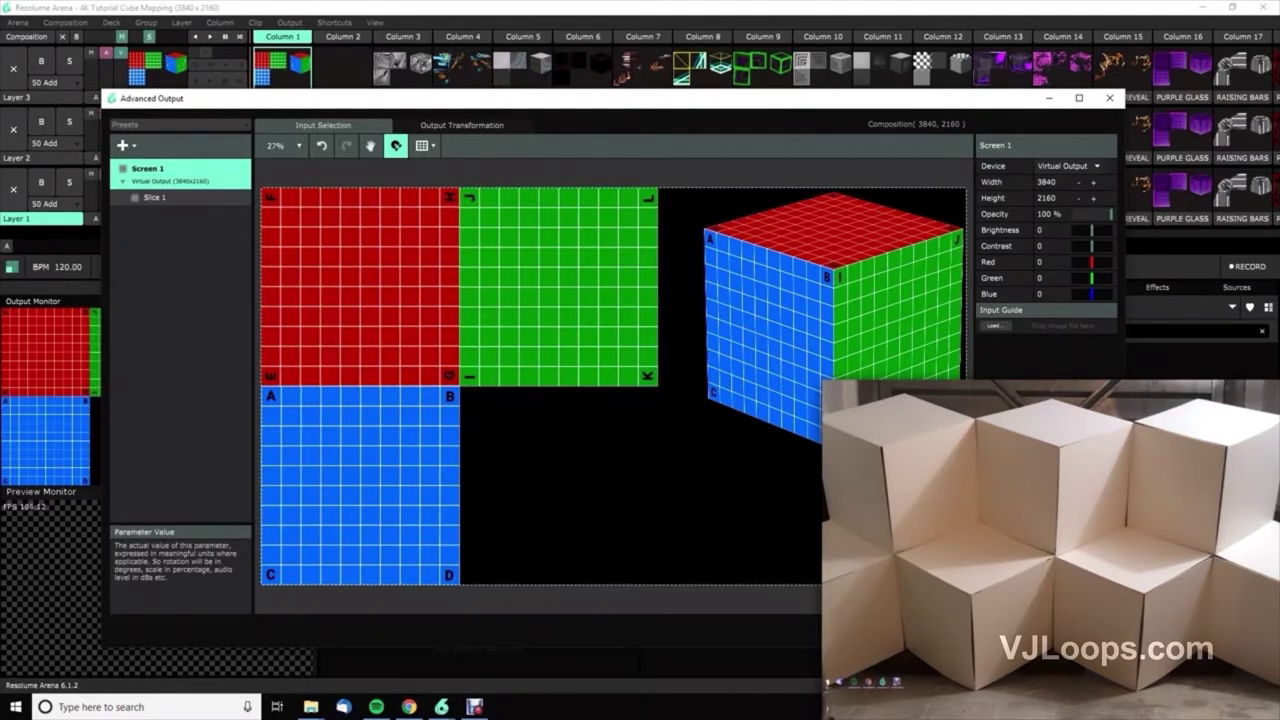
pyautogui.click(1070, 166)
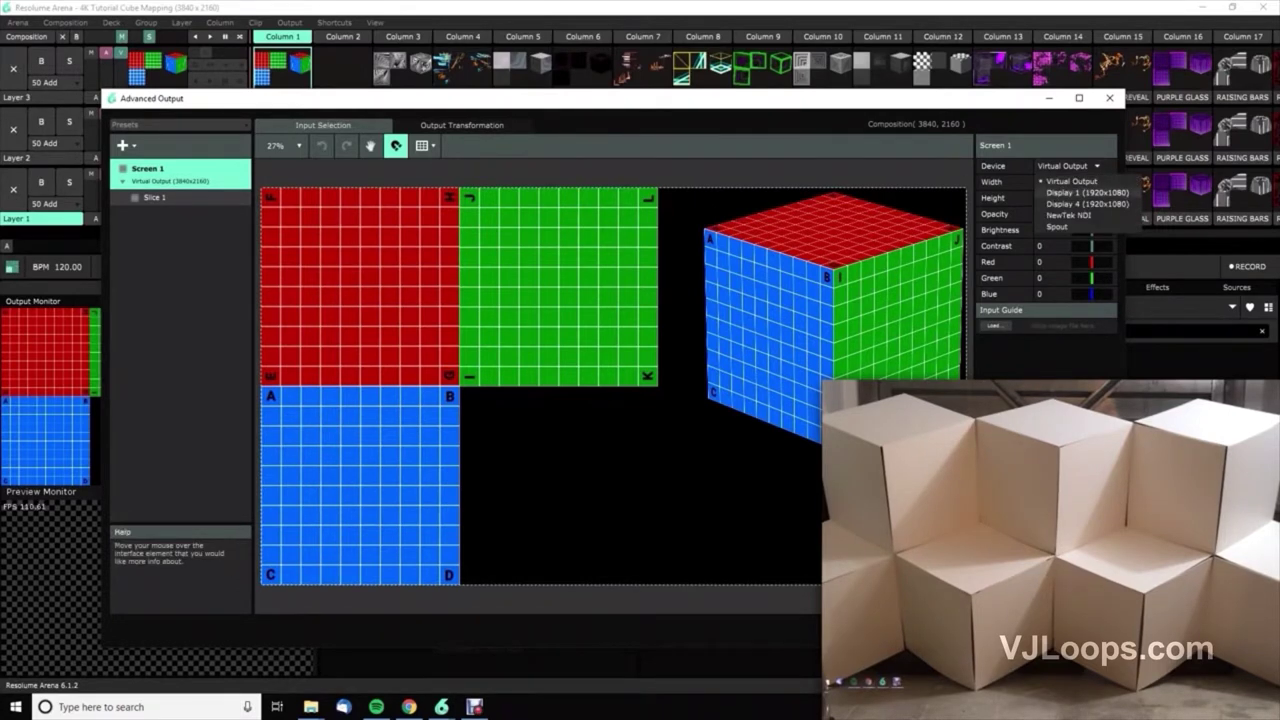
pyautogui.click(1088, 204)
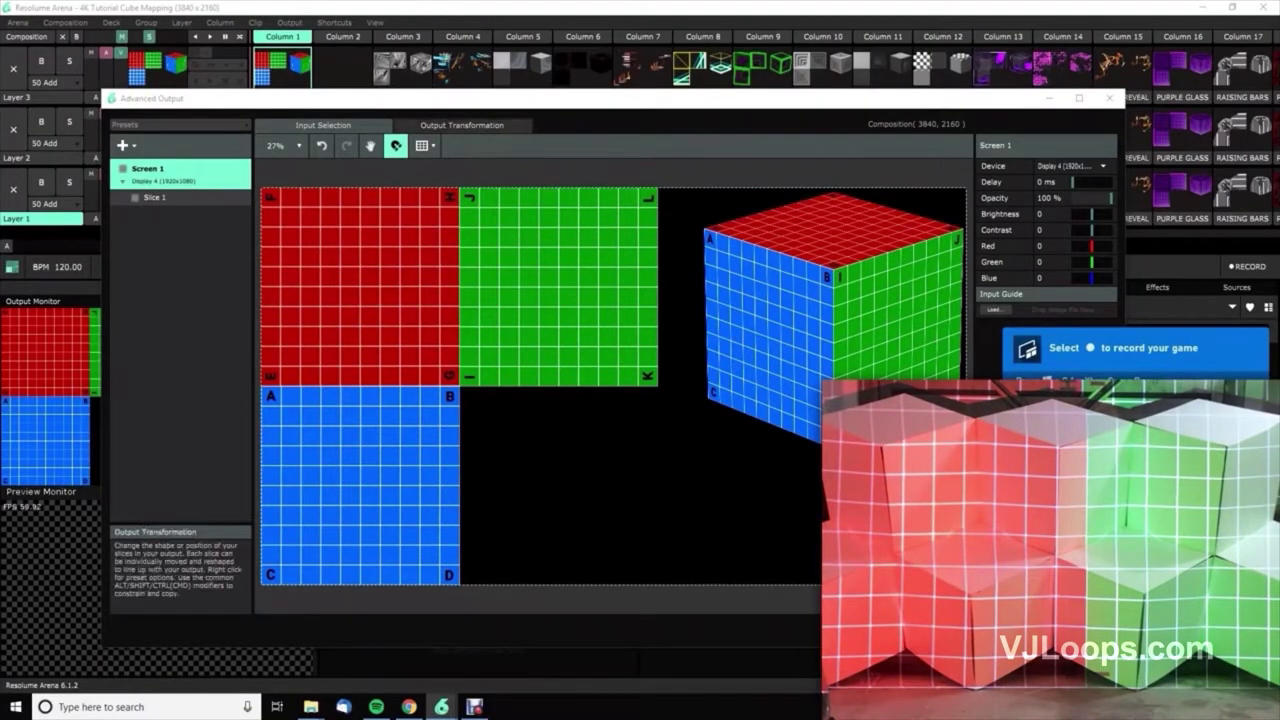
# Set Slice 1's output size to 1920 x 1080 and move it to the output's origin, filling the display
pyautogui.click(461, 125)
pyautogui.click(155, 198)
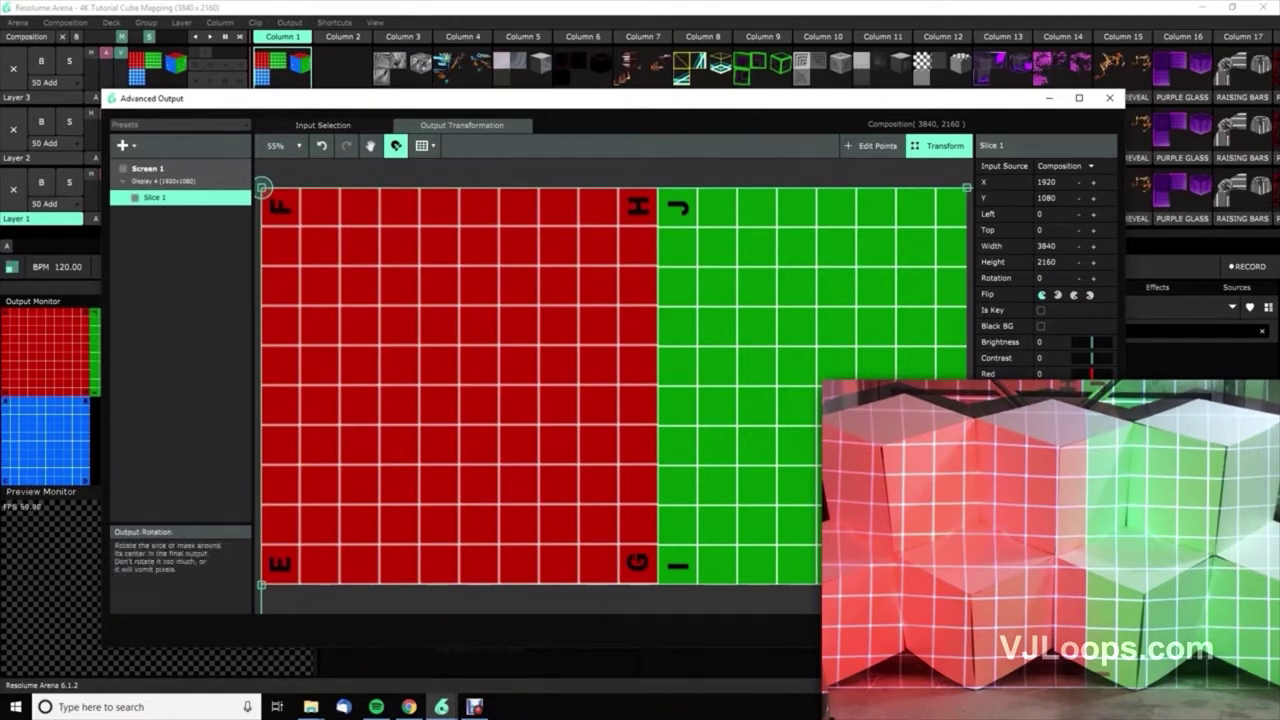
pyautogui.click(1048, 246)
pyautogui.write('1920')
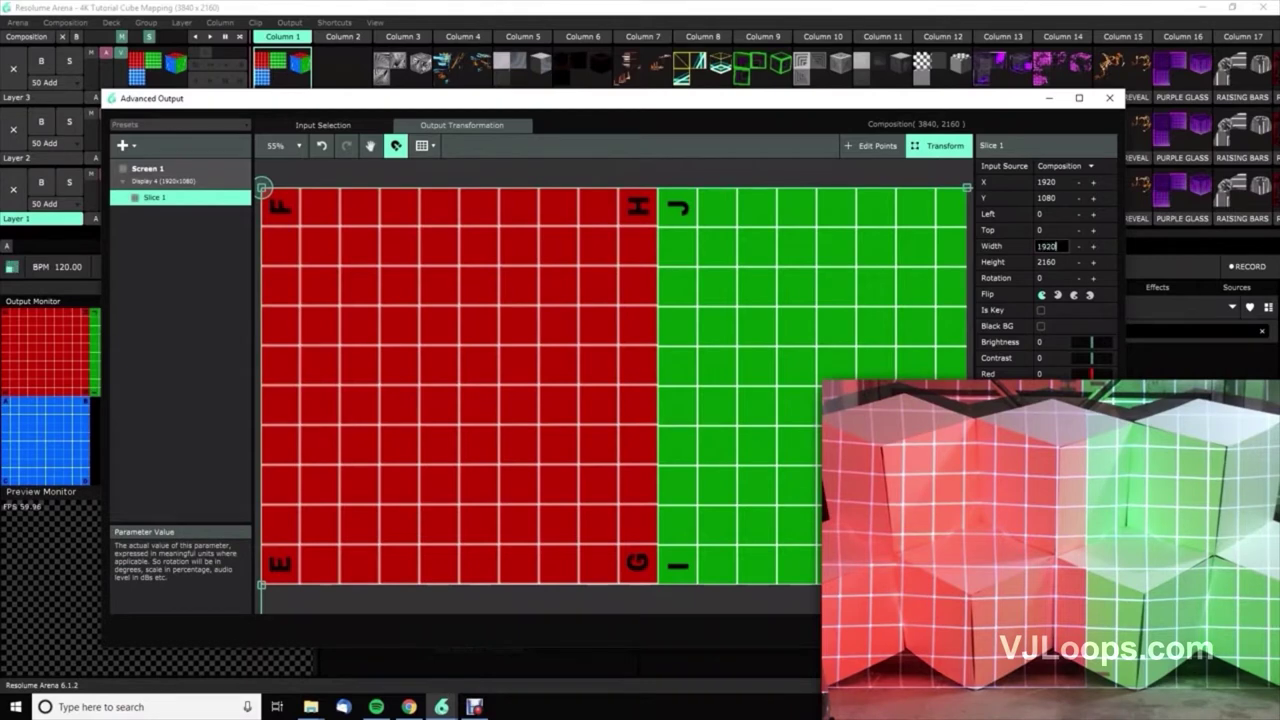
pyautogui.press('Tab')
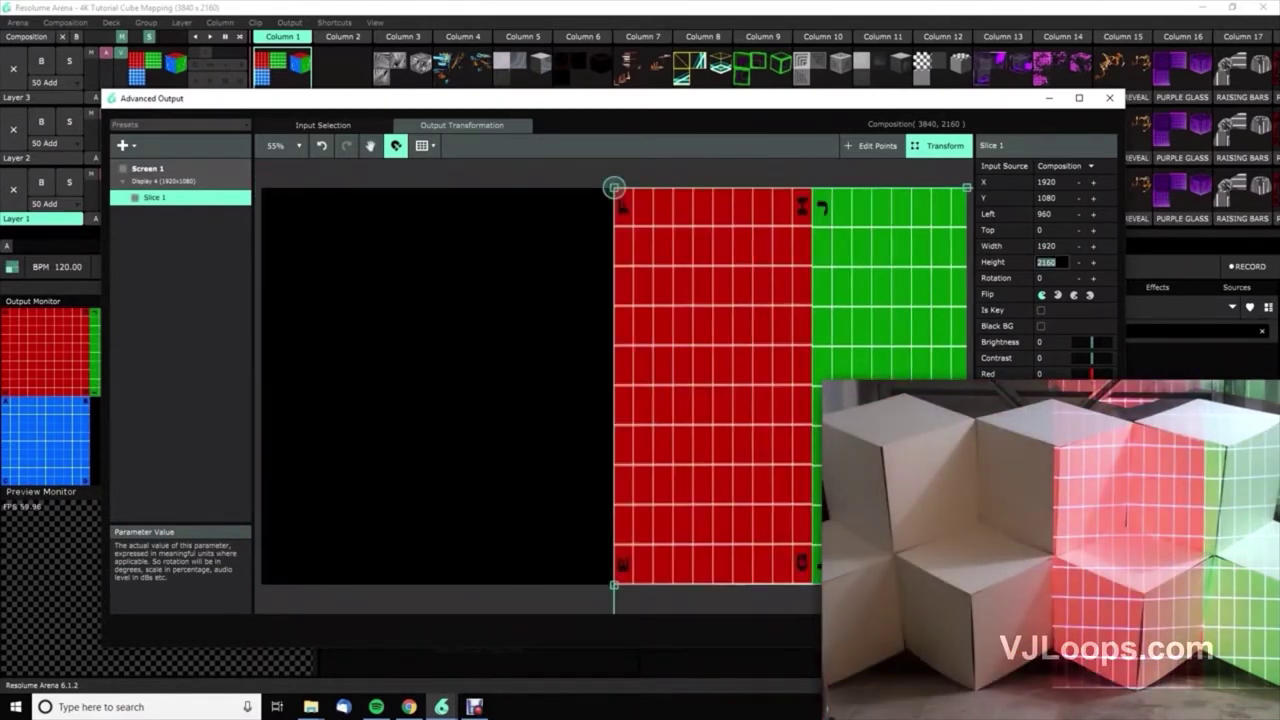
pyautogui.write('1080')
pyautogui.press('Return')
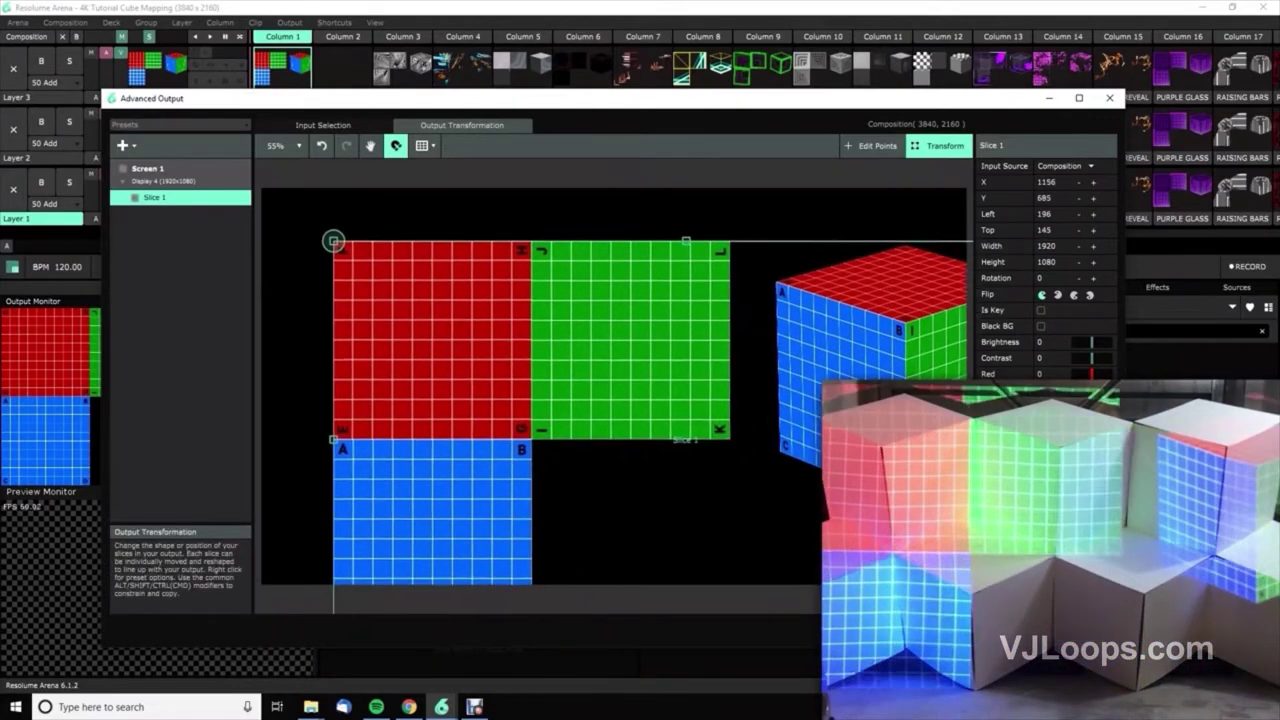
pyautogui.moveTo(450, 345); pyautogui.dragTo(378, 292)
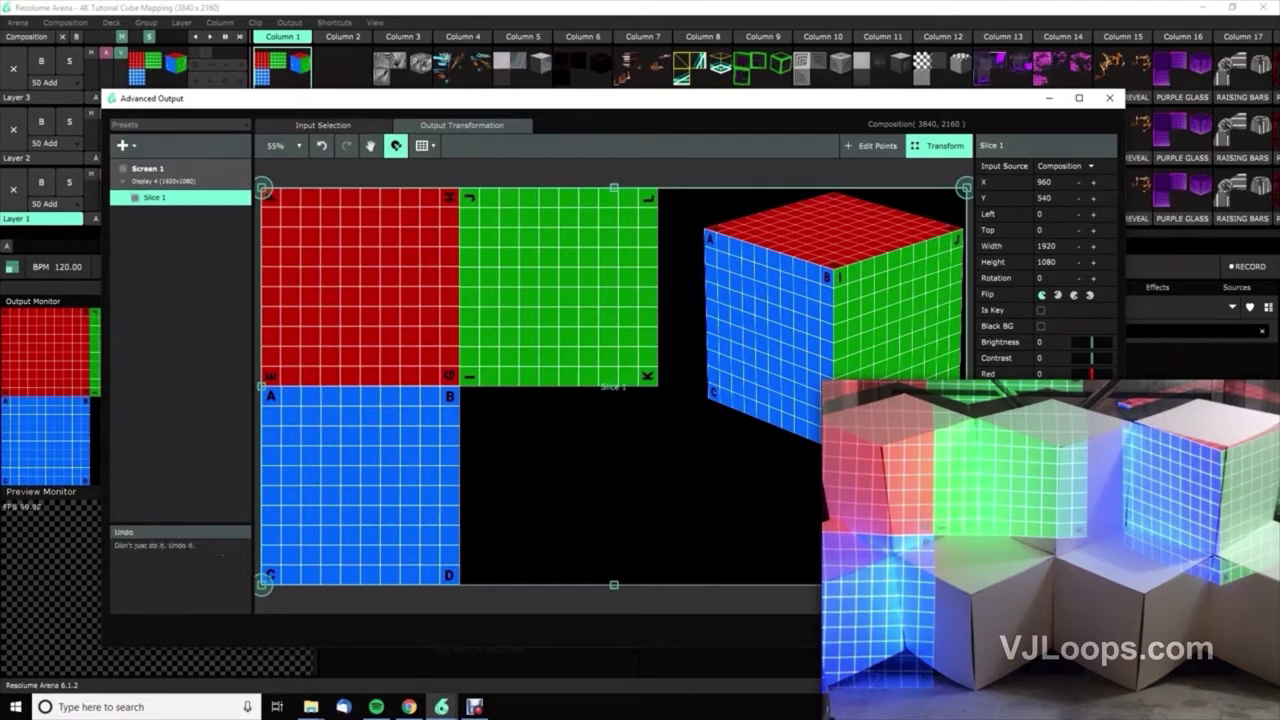
pyautogui.click(323, 125)
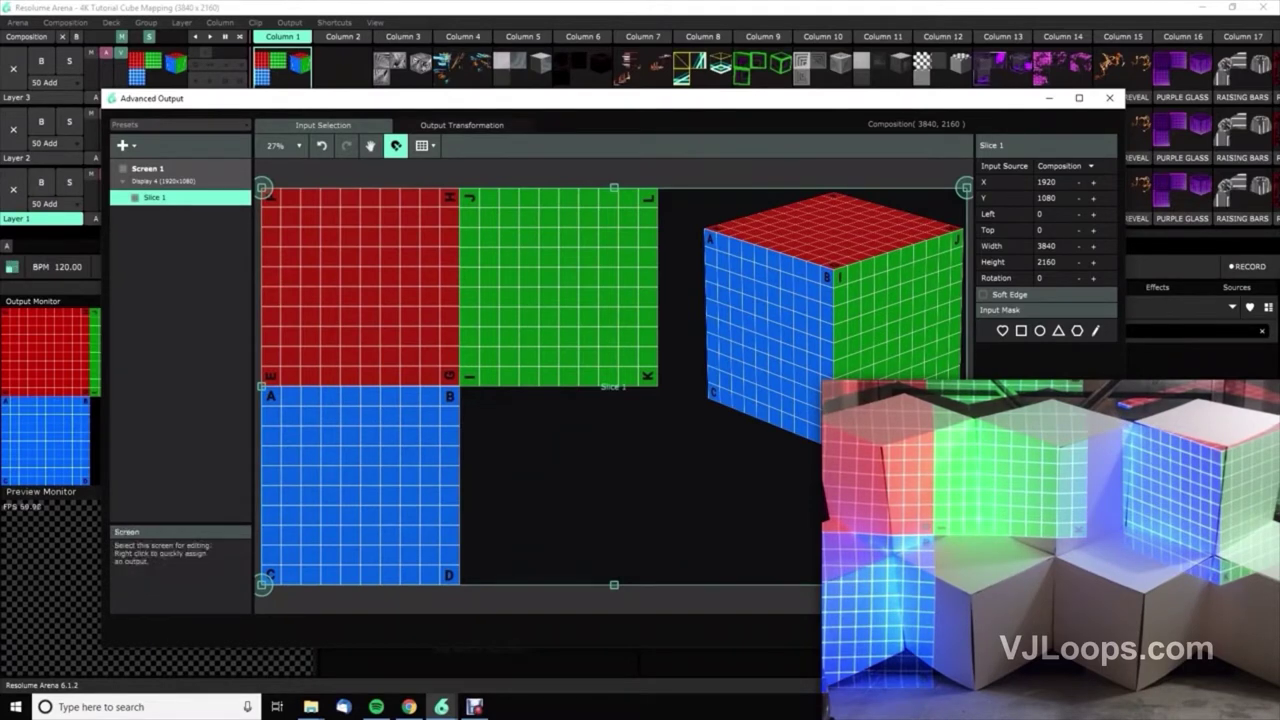
pyautogui.click(123, 145)
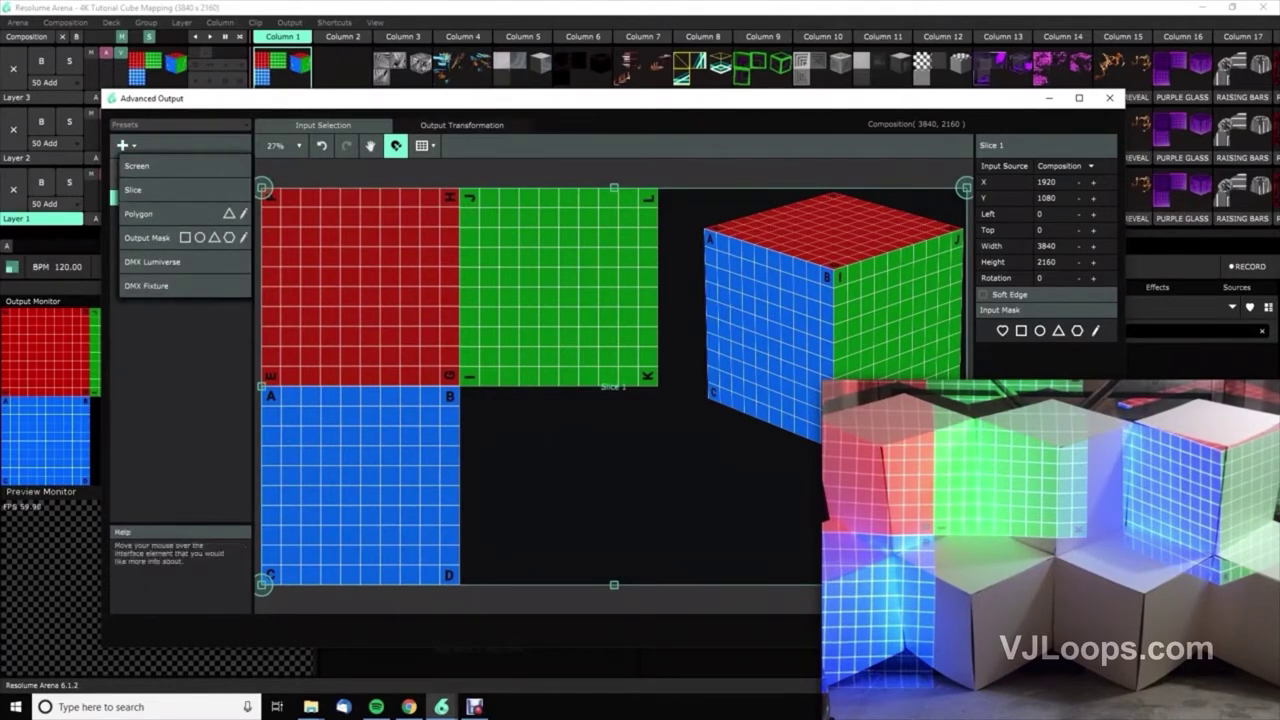
pyautogui.click(330, 168)
pyautogui.click(462, 125)
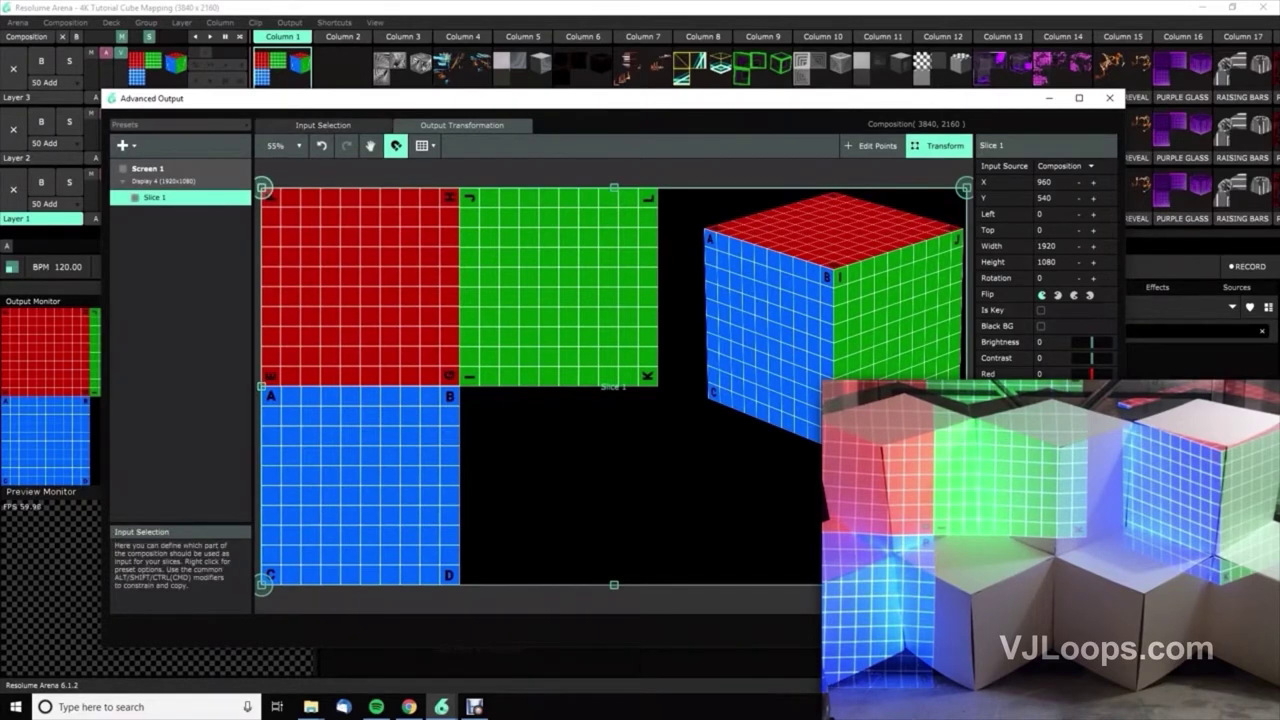
# Shrink Slice 1's input selection to the red square of the template and set its X position to 540
pyautogui.click(323, 125)
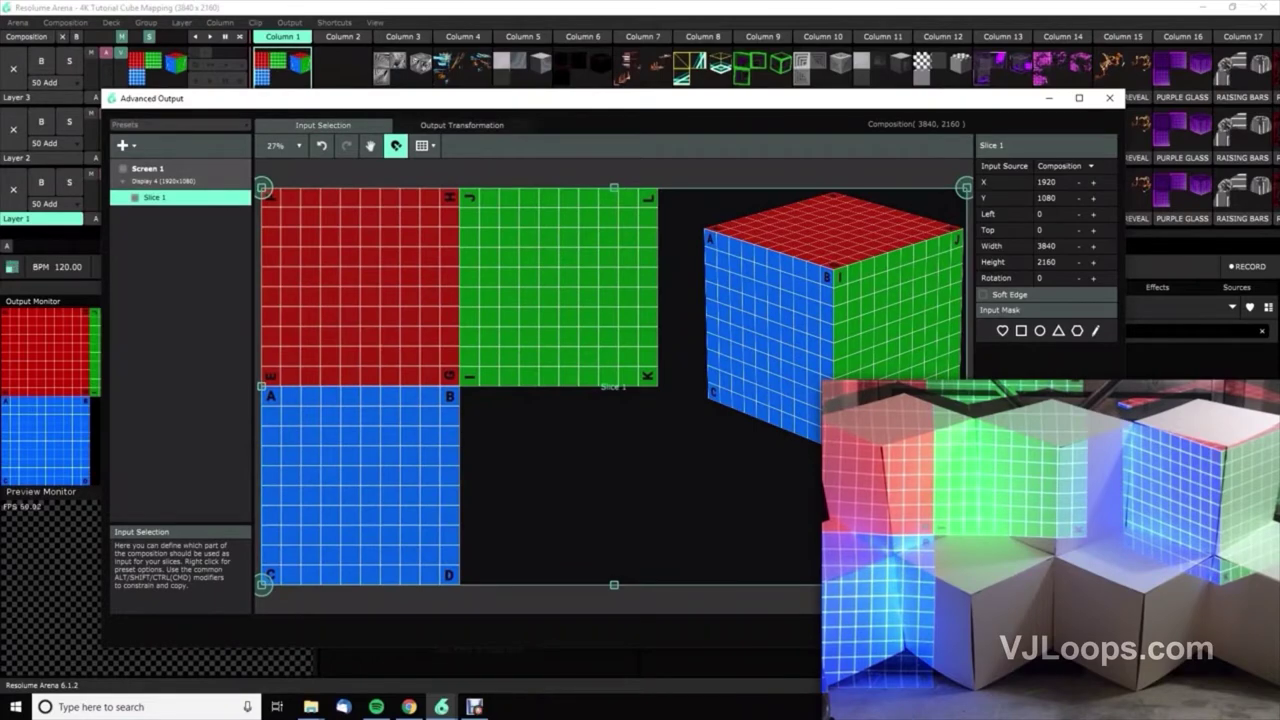
pyautogui.moveTo(966, 585); pyautogui.dragTo(460, 385)
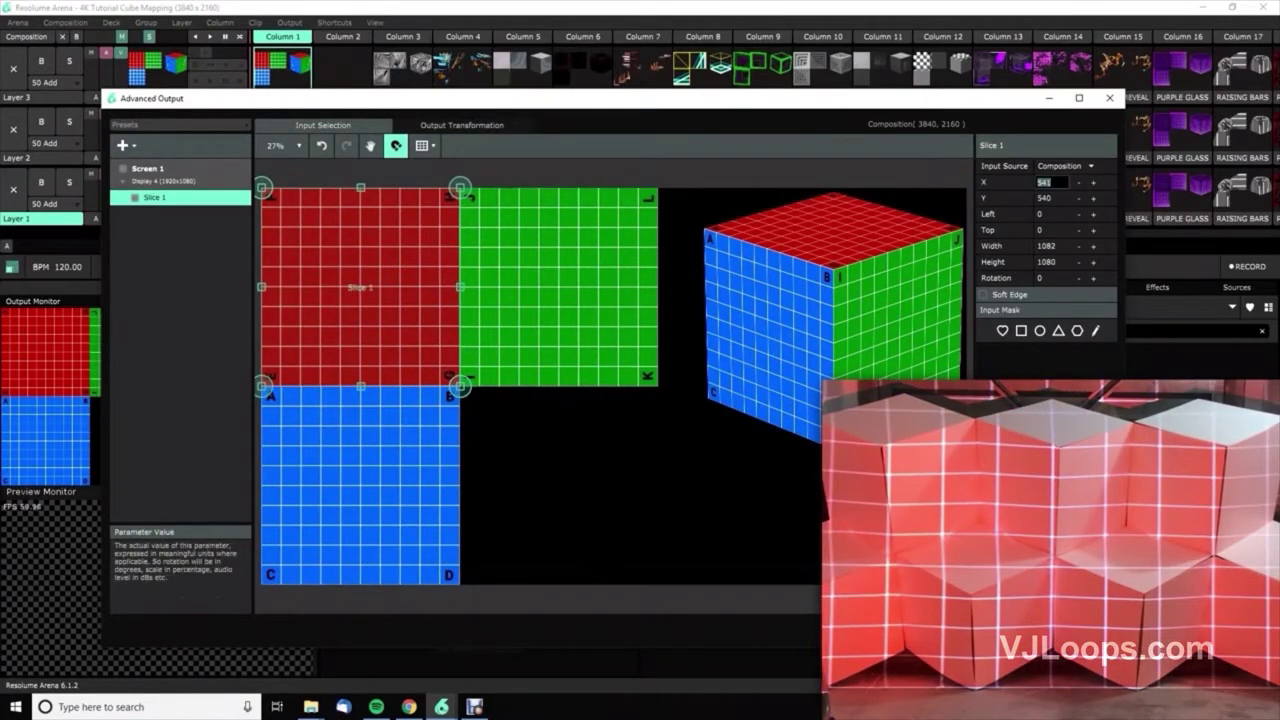
pyautogui.write('540')
pyautogui.press('Return')
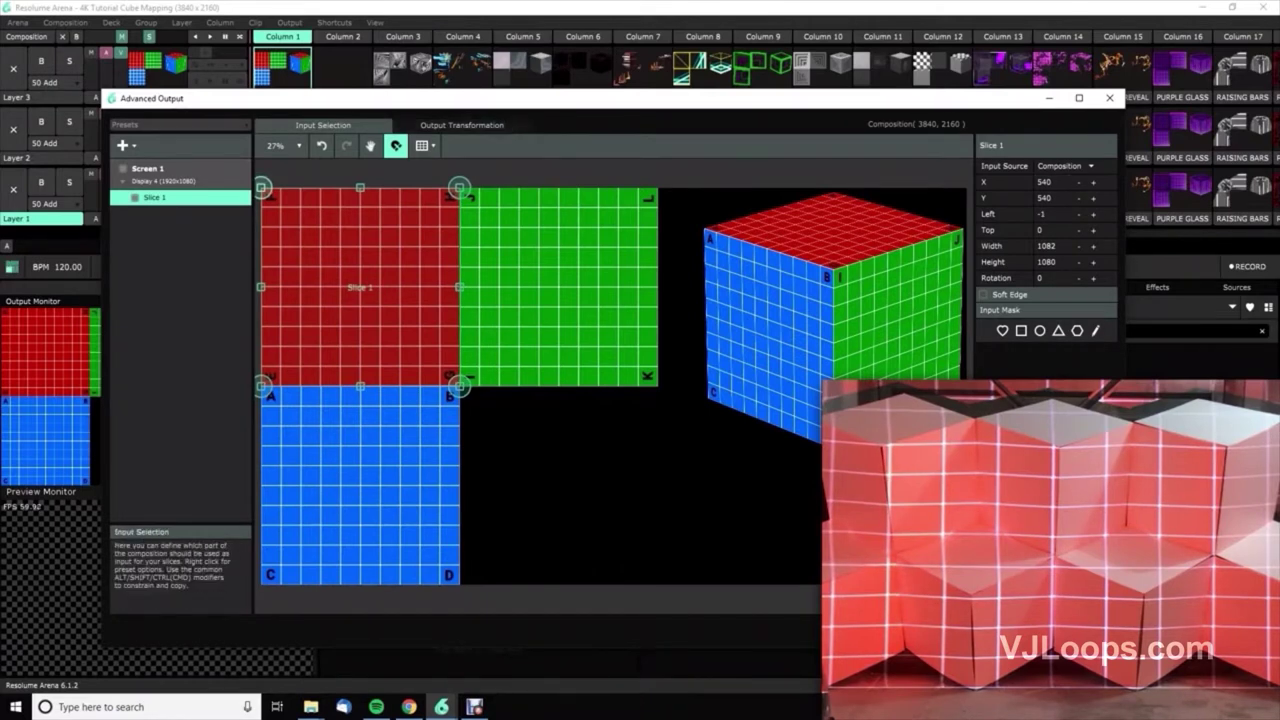
# Rename Slice 1 as RED
pyautogui.click(993, 146)
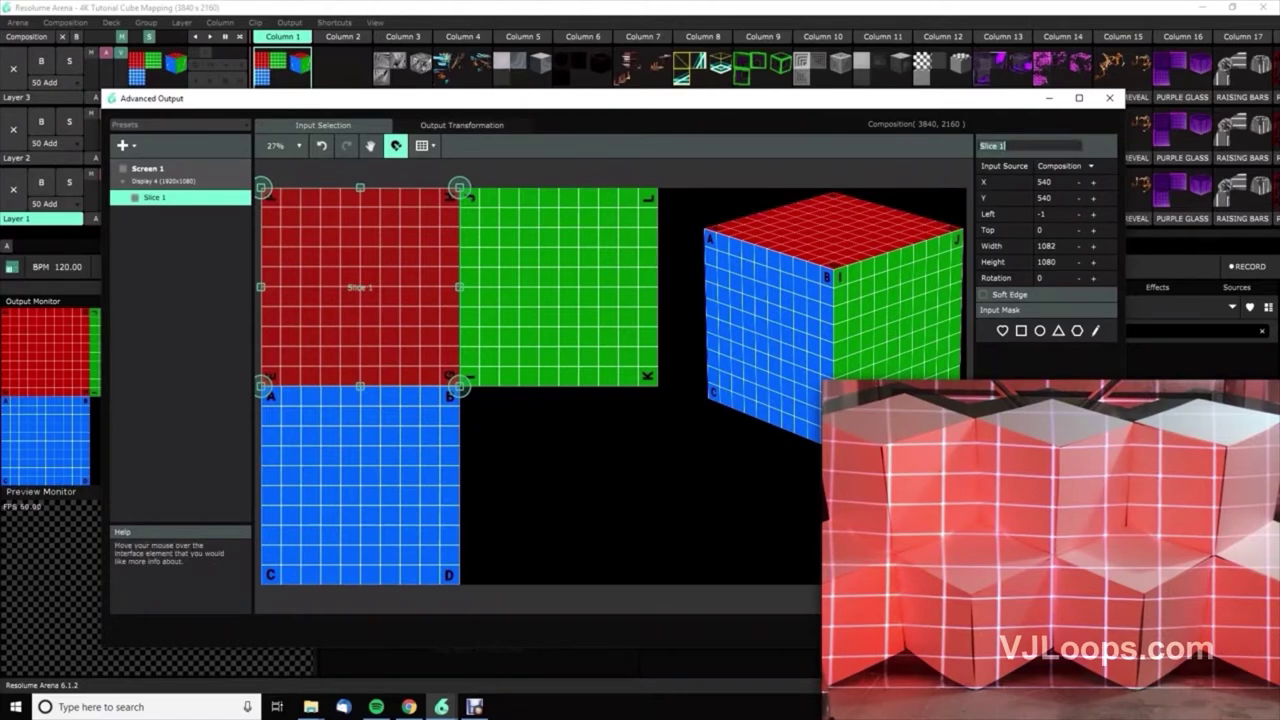
pyautogui.write('RED')
pyautogui.press('Return')
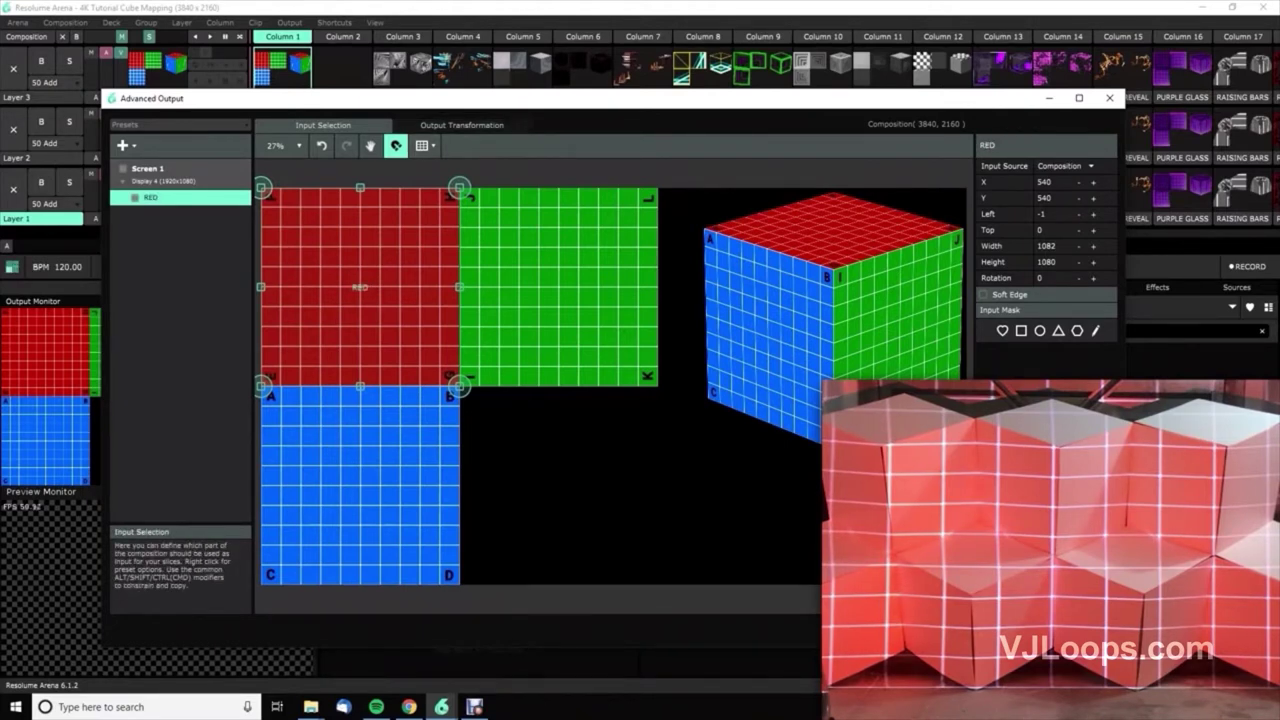
# Edit the RED slice's output points, fitting its four corners to the middle upper cube's top face, about 561 x 145 px
pyautogui.click(461, 125)
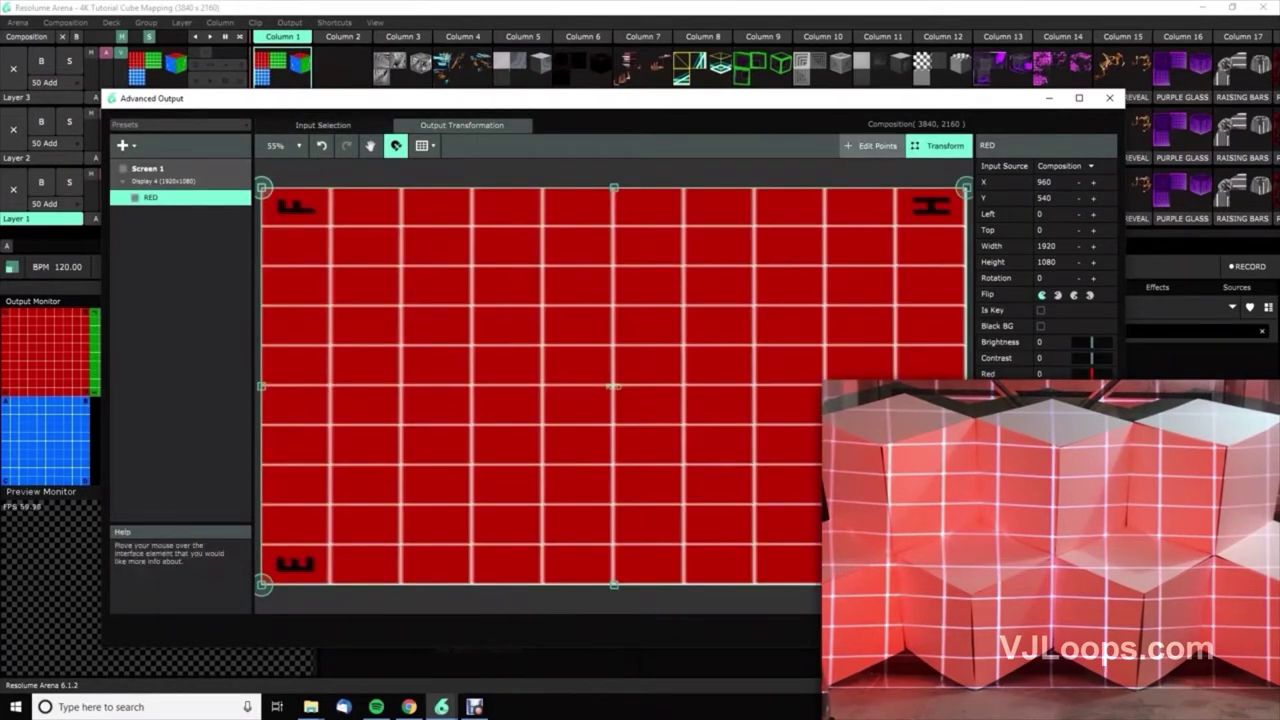
pyautogui.click(872, 146)
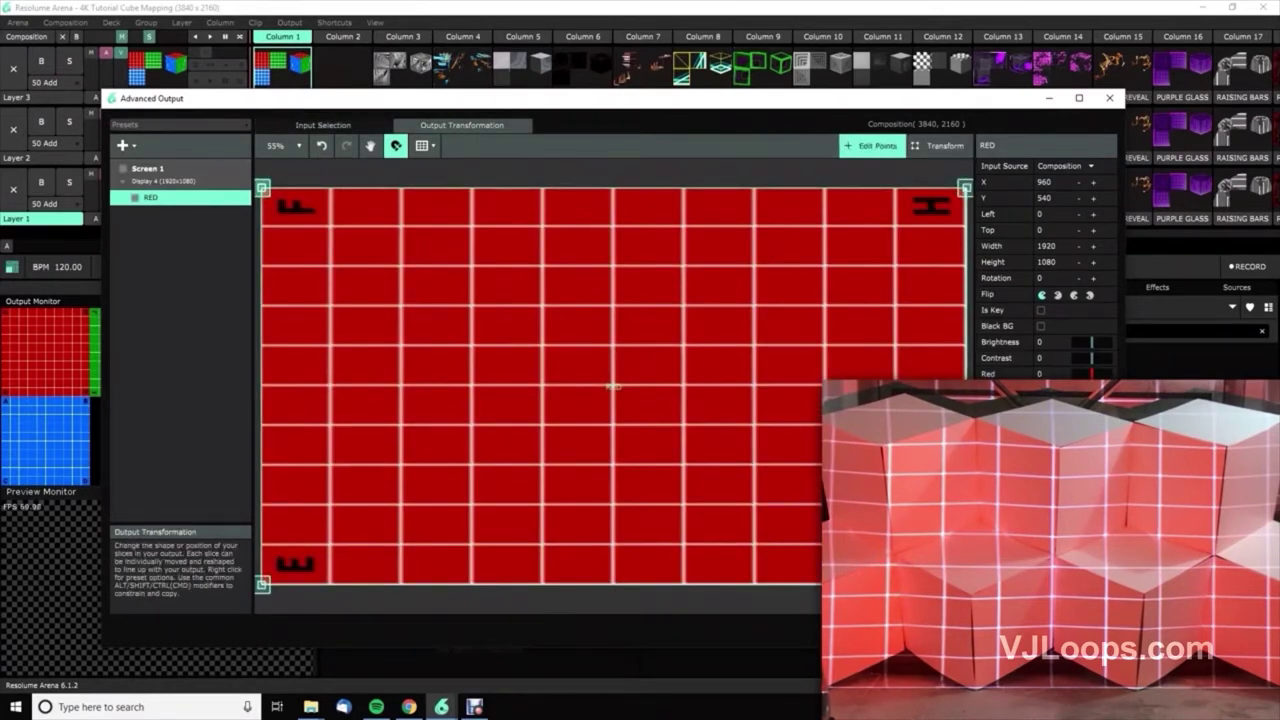
pyautogui.click(323, 125)
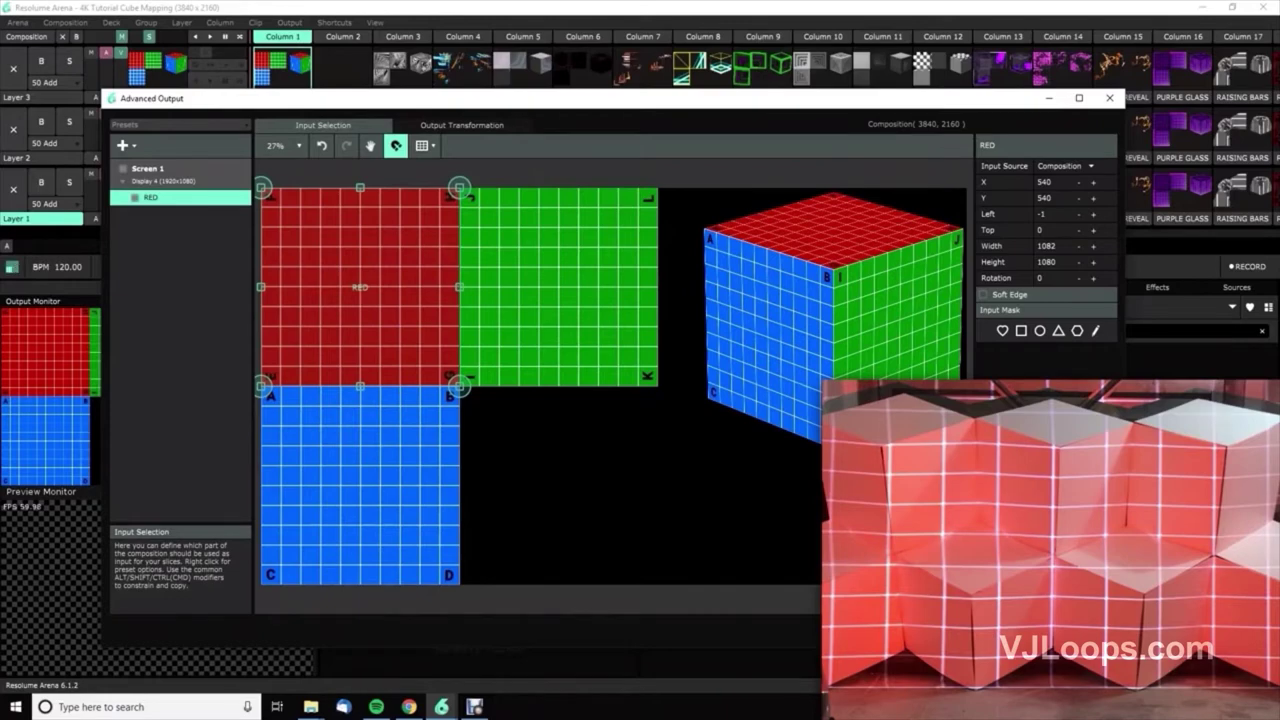
pyautogui.click(461, 125)
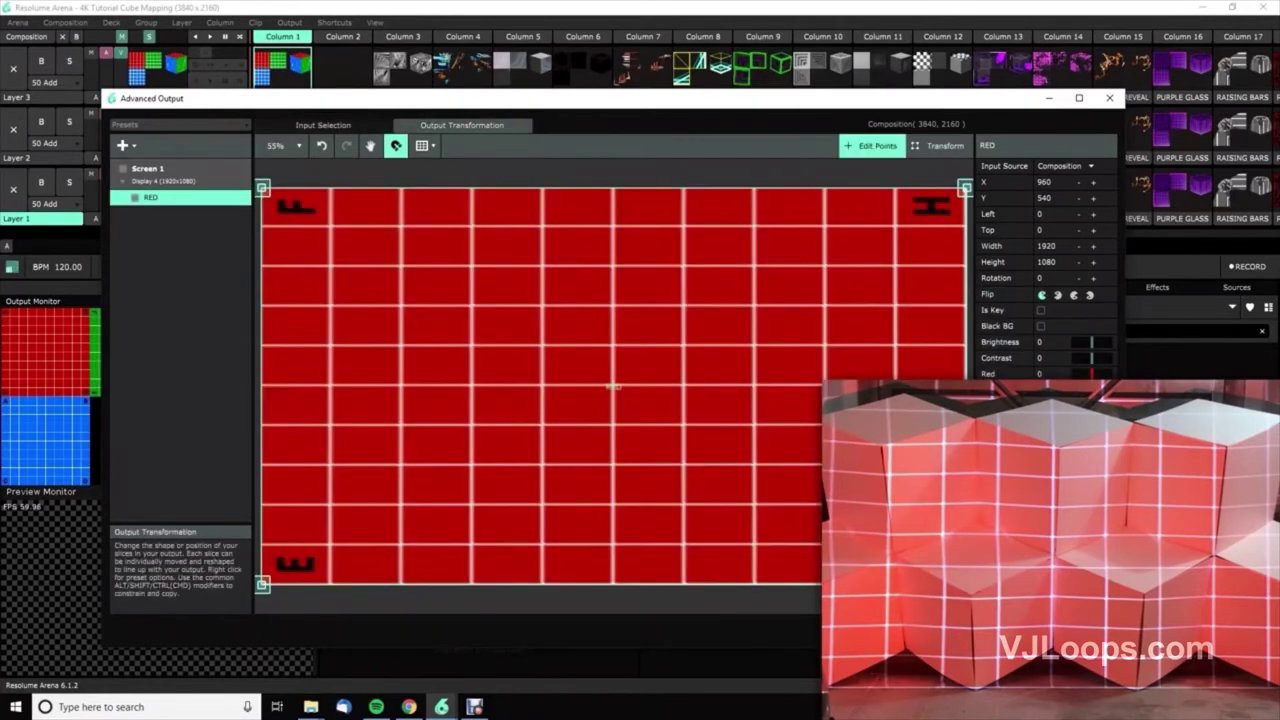
pyautogui.moveTo(262, 188); pyautogui.dragTo(611, 211)
pyautogui.moveTo(262, 584); pyautogui.dragTo(512, 235)
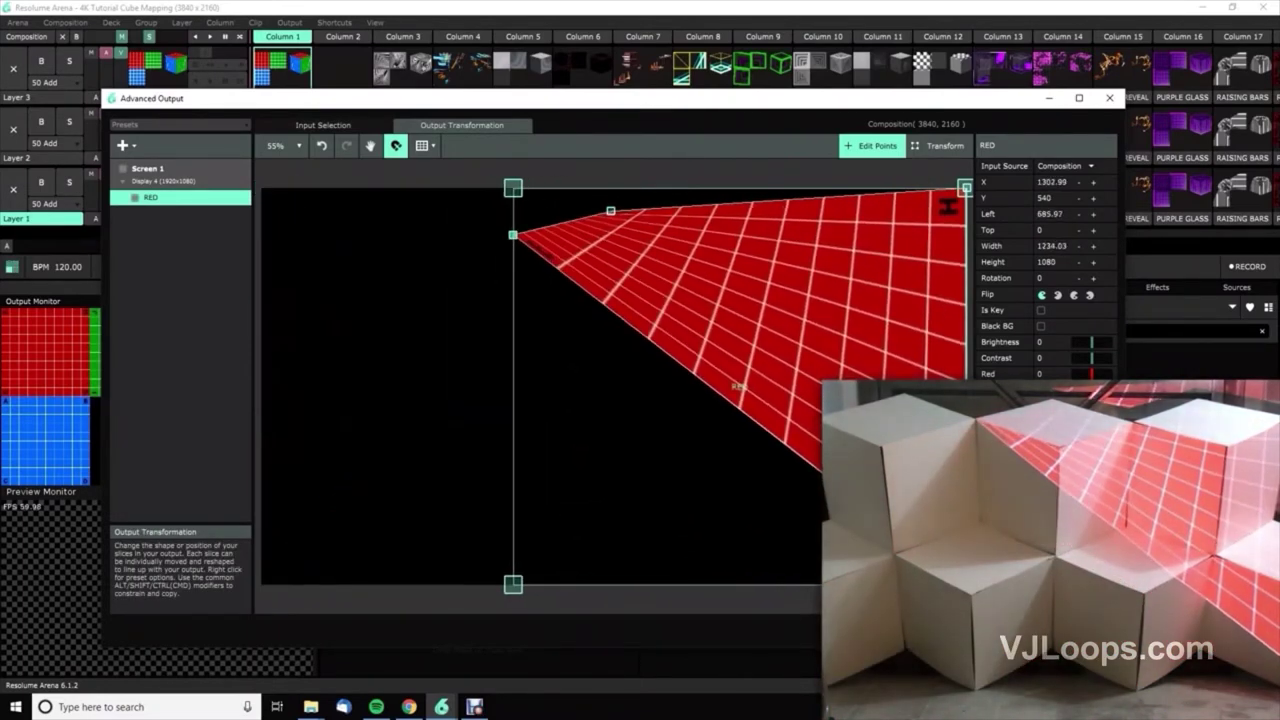
pyautogui.moveTo(965, 584); pyautogui.dragTo(620, 265)
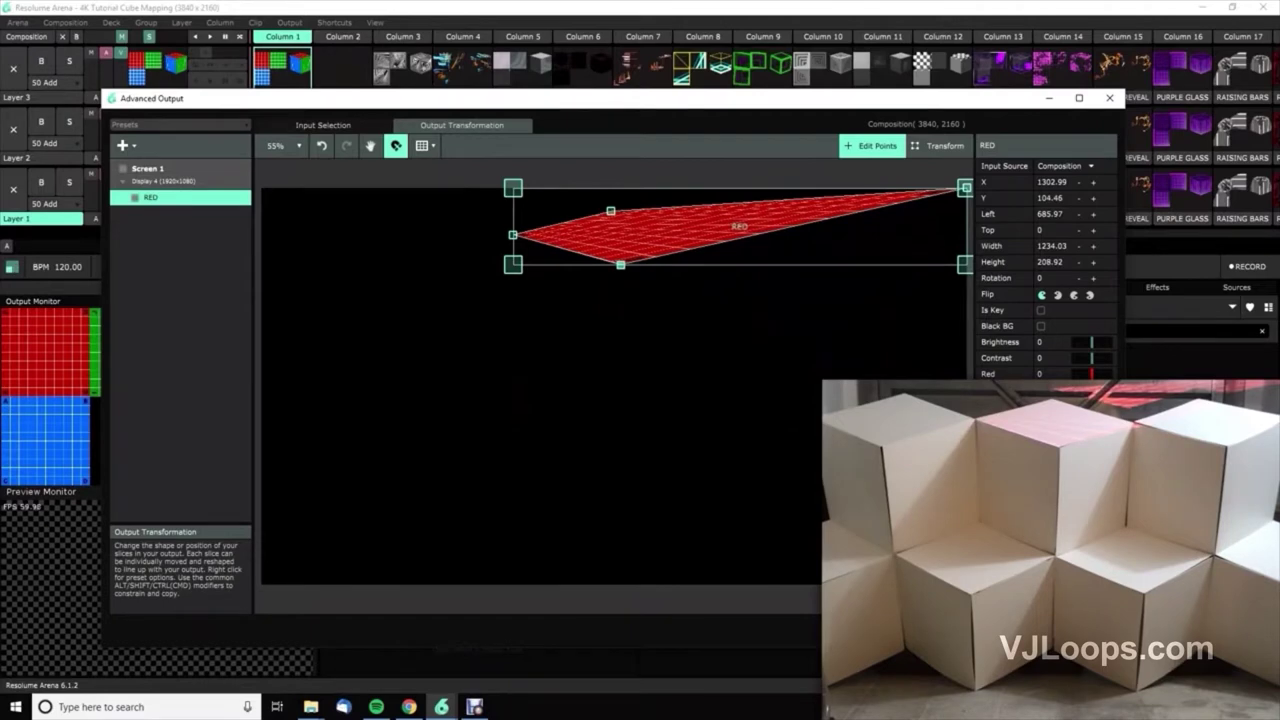
pyautogui.moveTo(965, 187); pyautogui.dragTo(720, 236)
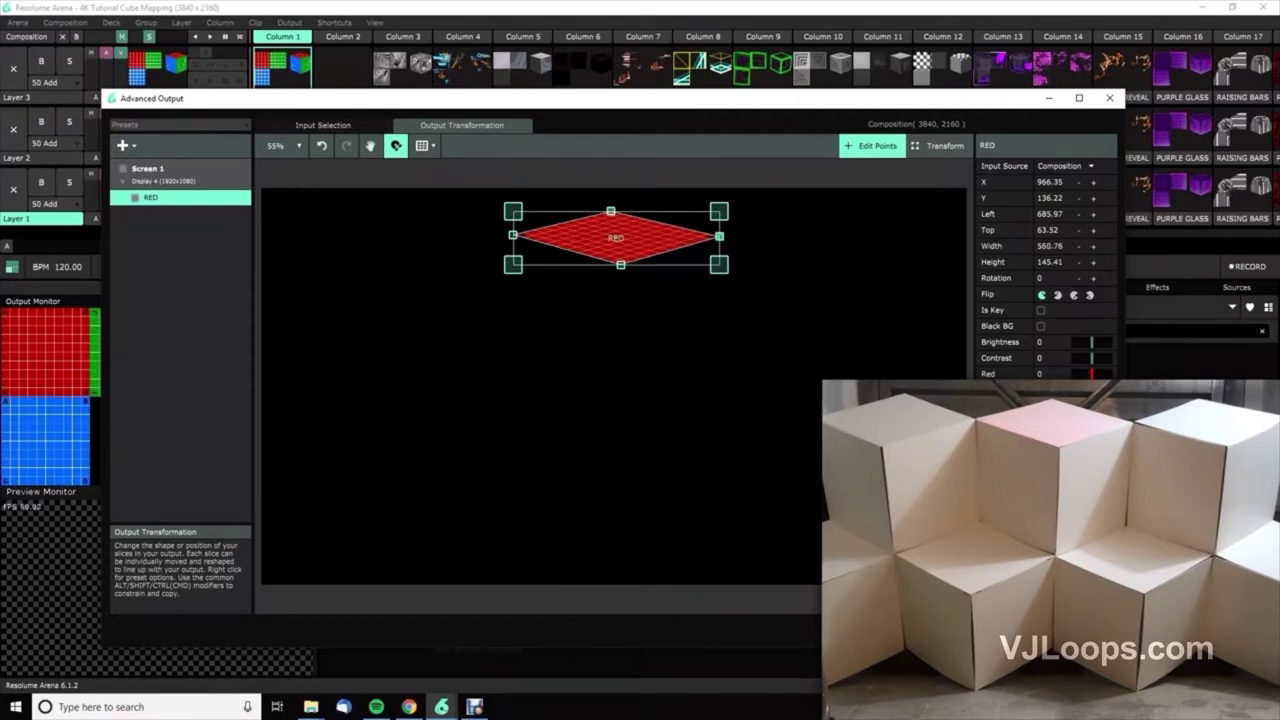
# Fine-tune the RED slice's four output corners against the upper middle cube's top face, to about 551 x 144 px
pyautogui.moveTo(613, 211); pyautogui.dragTo(615, 212)
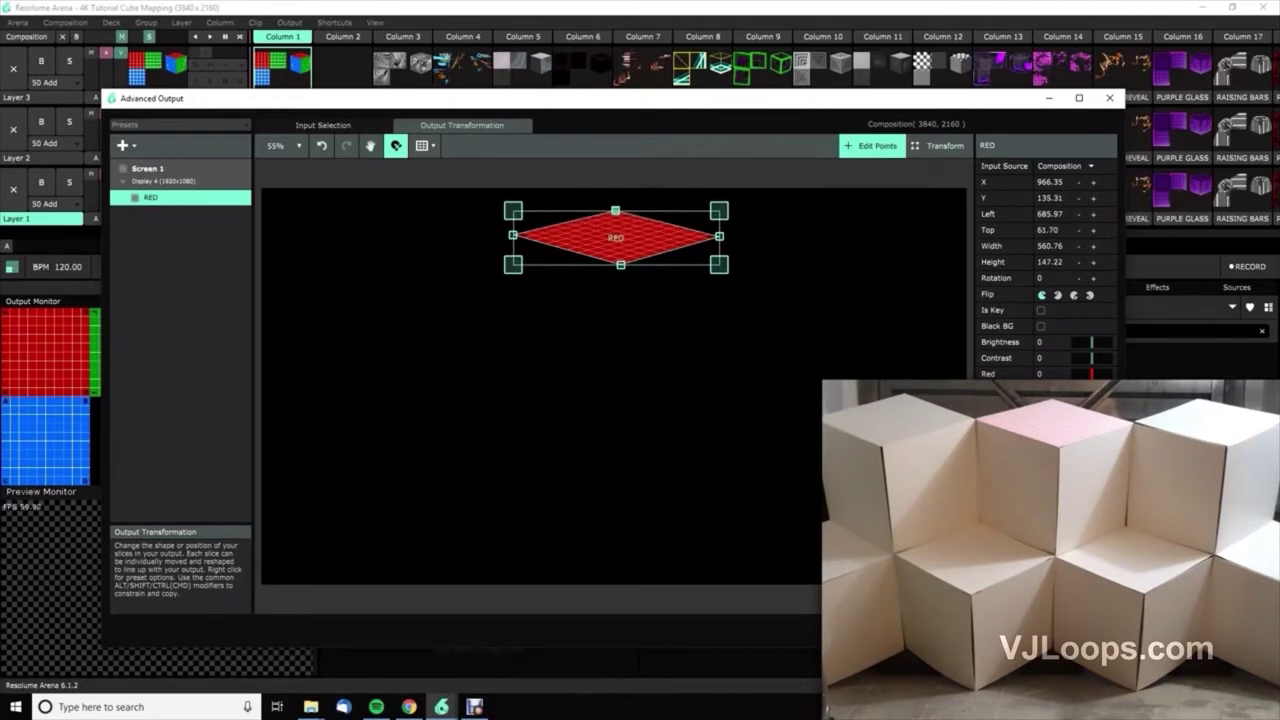
pyautogui.moveTo(512, 235); pyautogui.dragTo(515, 235)
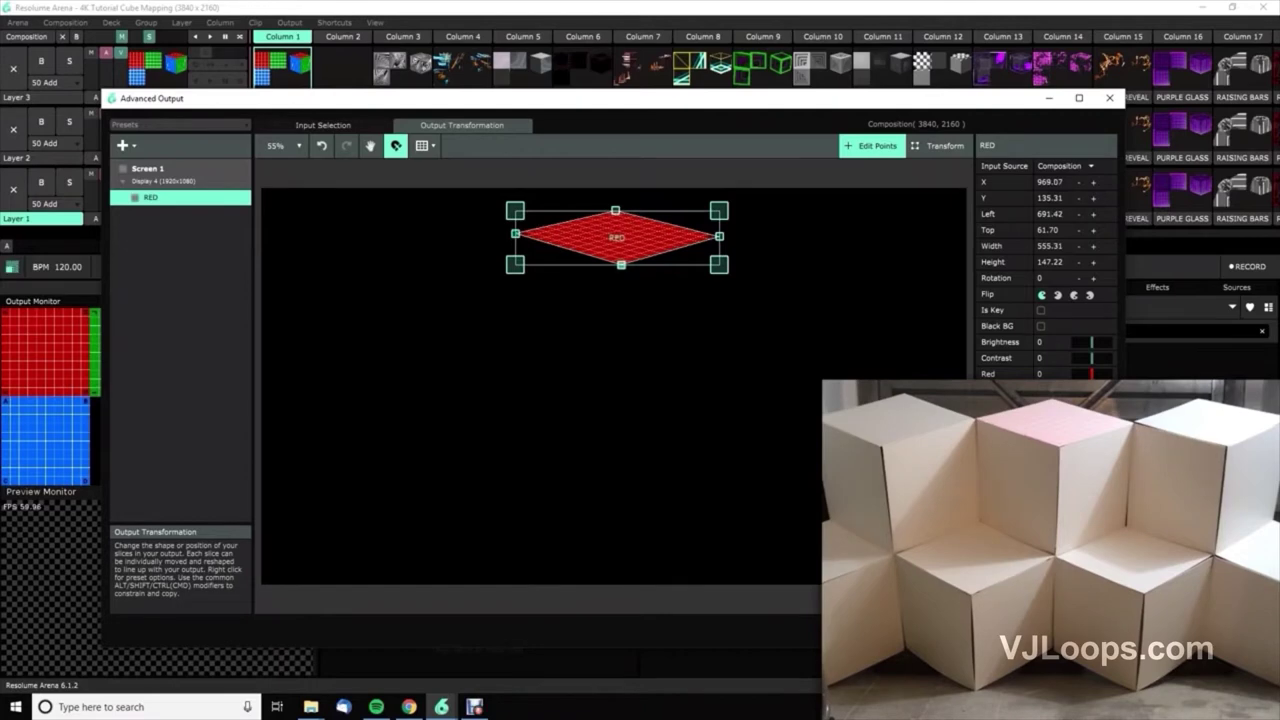
pyautogui.moveTo(621, 265); pyautogui.dragTo(621, 262)
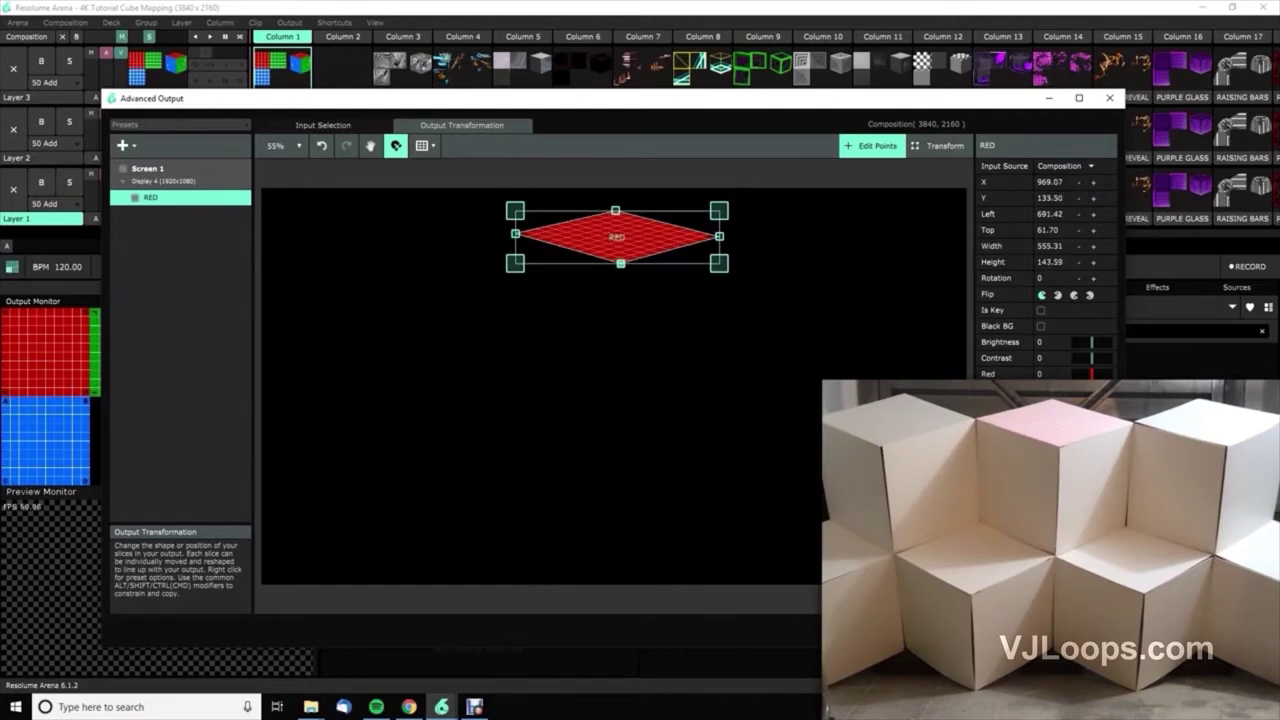
pyautogui.scroll(5, 619, 306)
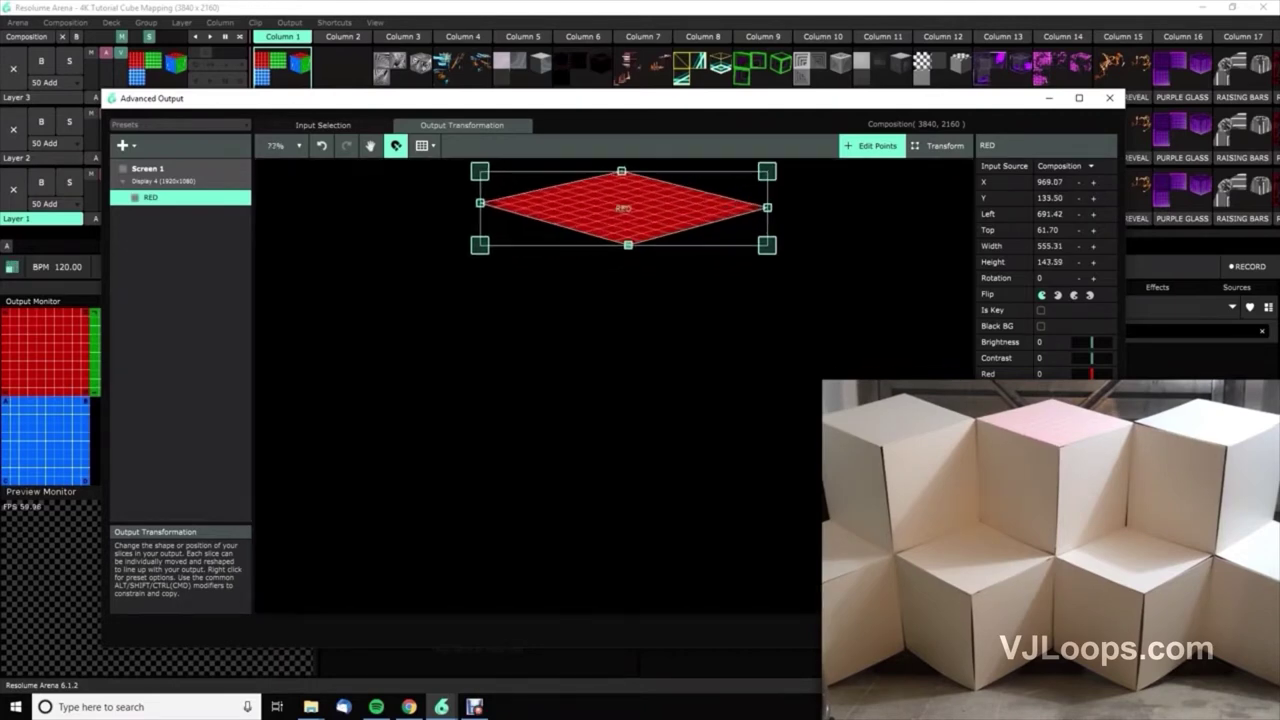
pyautogui.moveTo(619, 306); pyautogui.dragTo(625, 424)
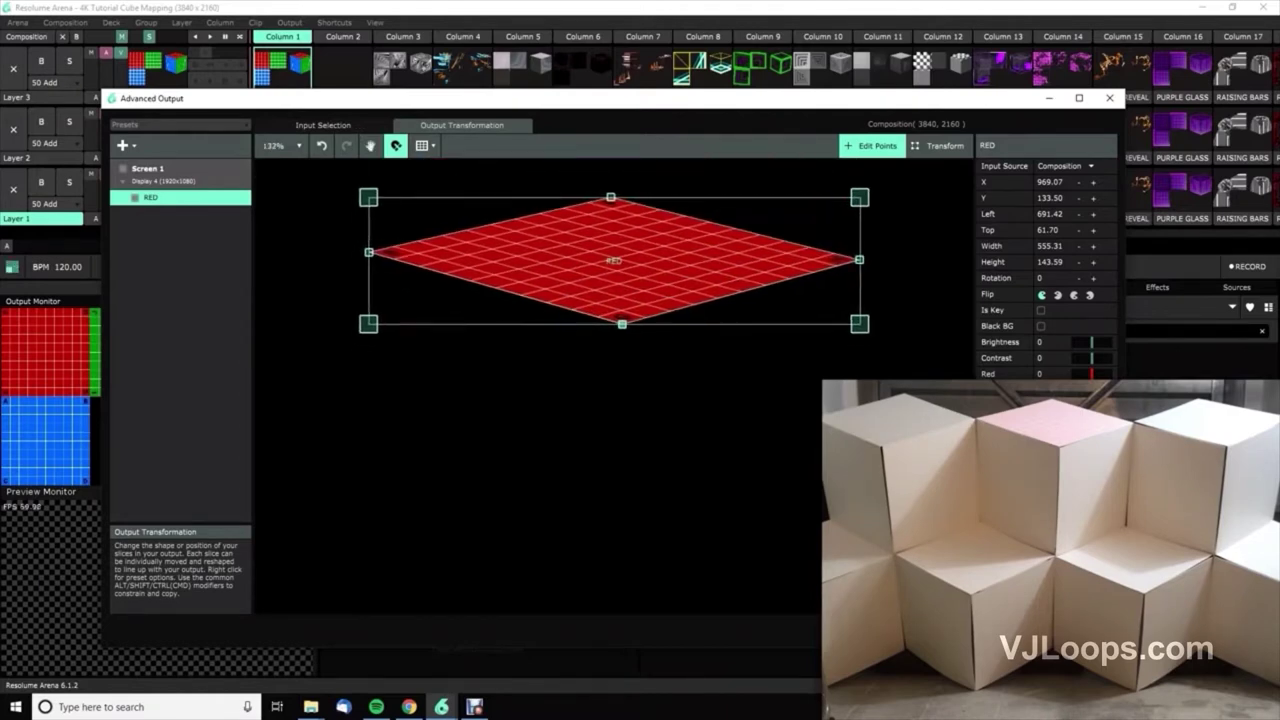
pyautogui.moveTo(859, 260); pyautogui.dragTo(855, 260)
pyautogui.moveTo(622, 324); pyautogui.dragTo(624, 325)
pyautogui.scroll(-2, 690, 370)
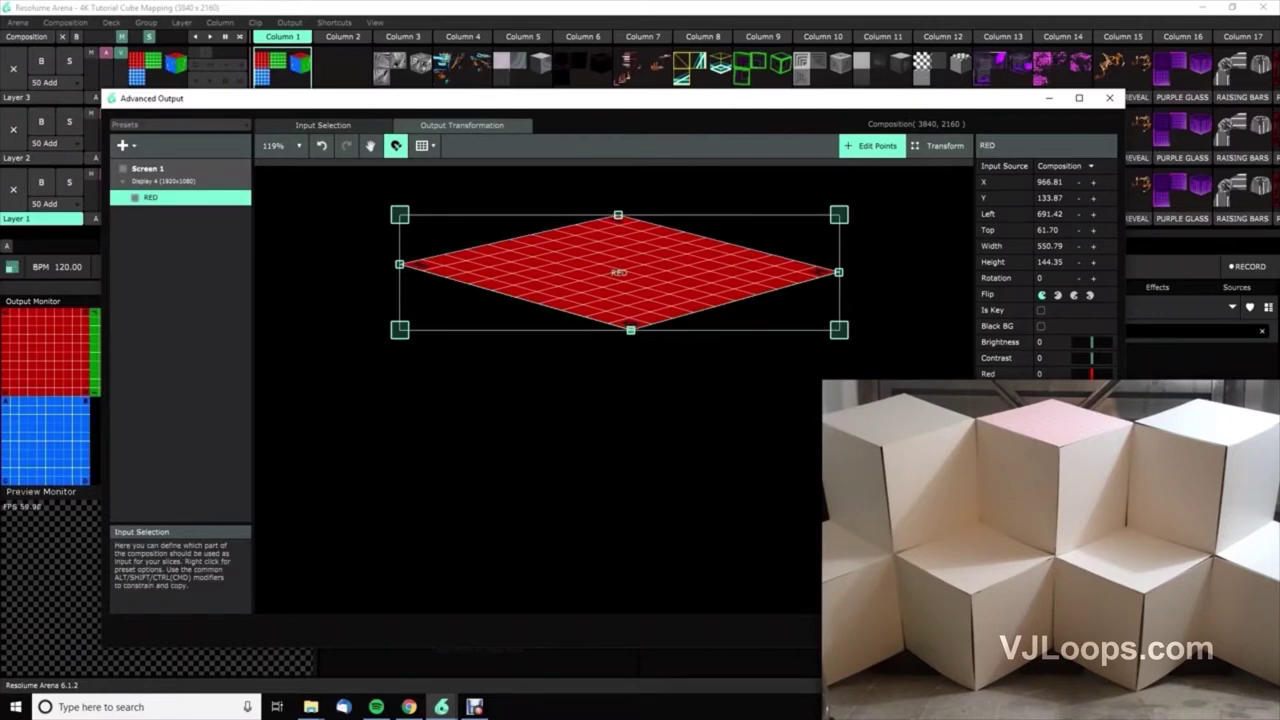
# Duplicate the RED slice and move the copy's input selection onto the template's green square, at about X 1622, Y 540
pyautogui.click(323, 126)
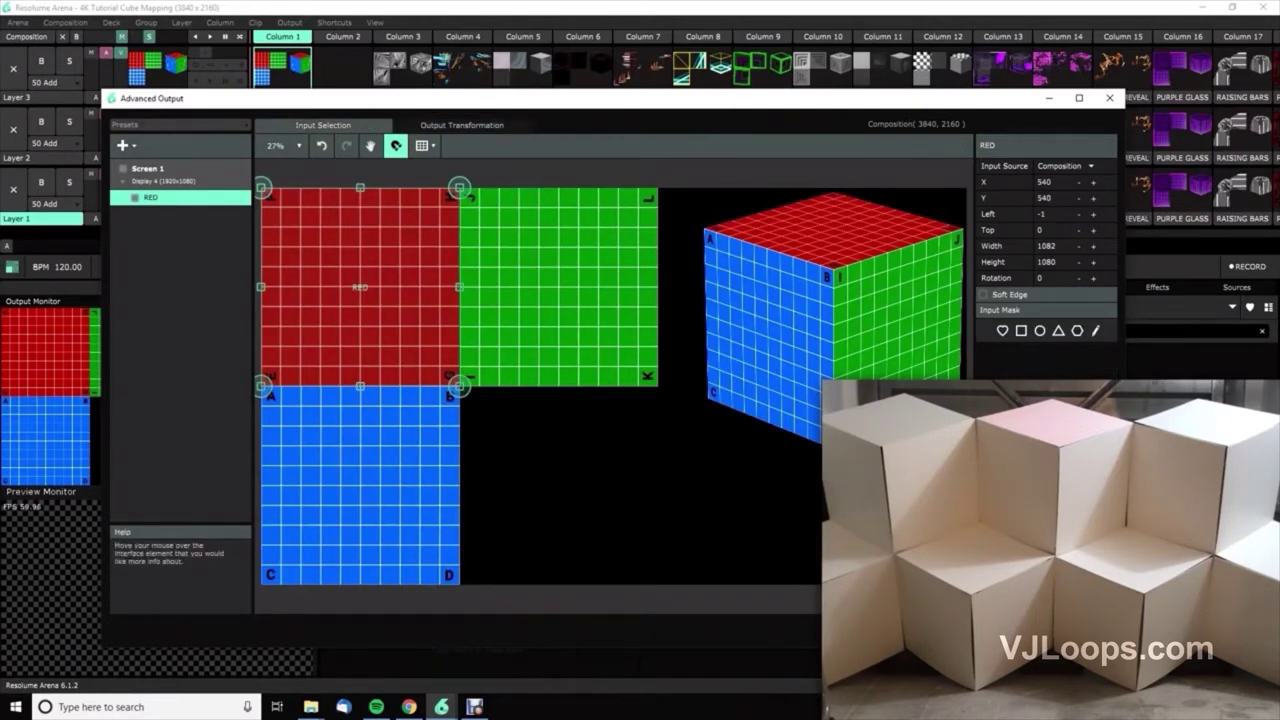
pyautogui.rightClick(172, 197)
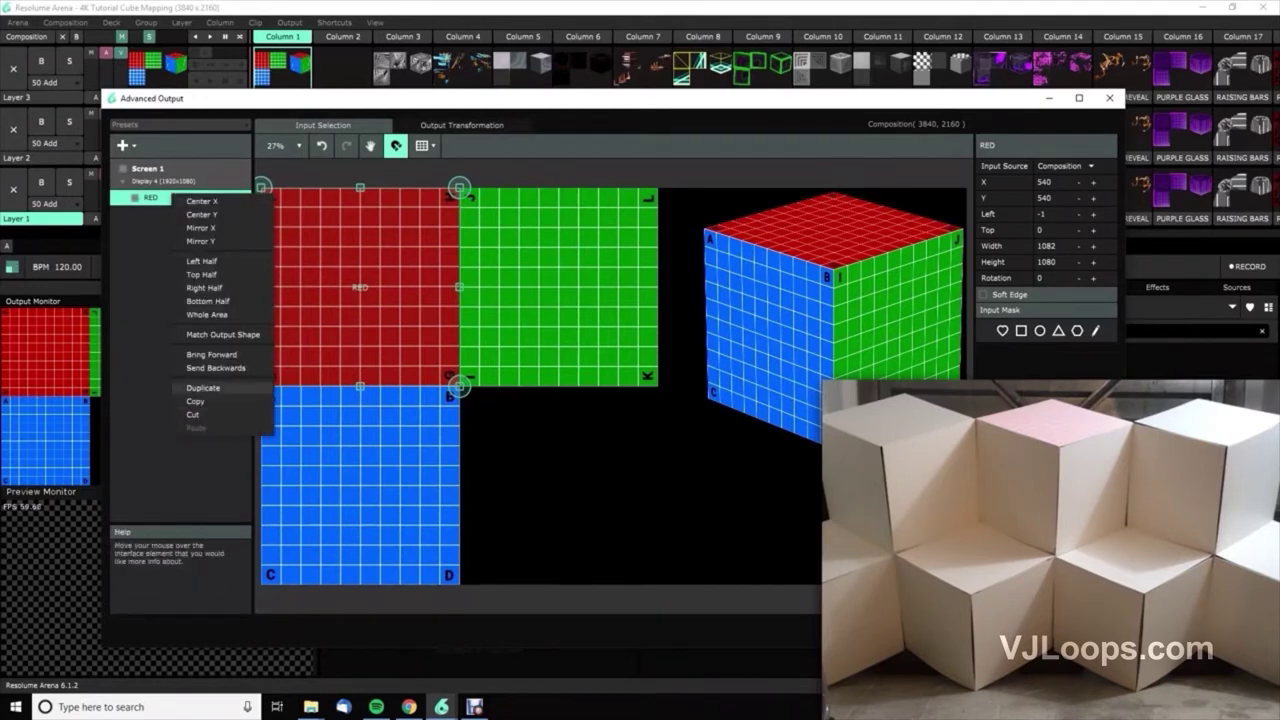
pyautogui.click(203, 388)
pyautogui.moveTo(360, 287); pyautogui.dragTo(559, 287)
# Rename the duplicated slice over the green square as GREEN
pyautogui.doubleClick(992, 146)
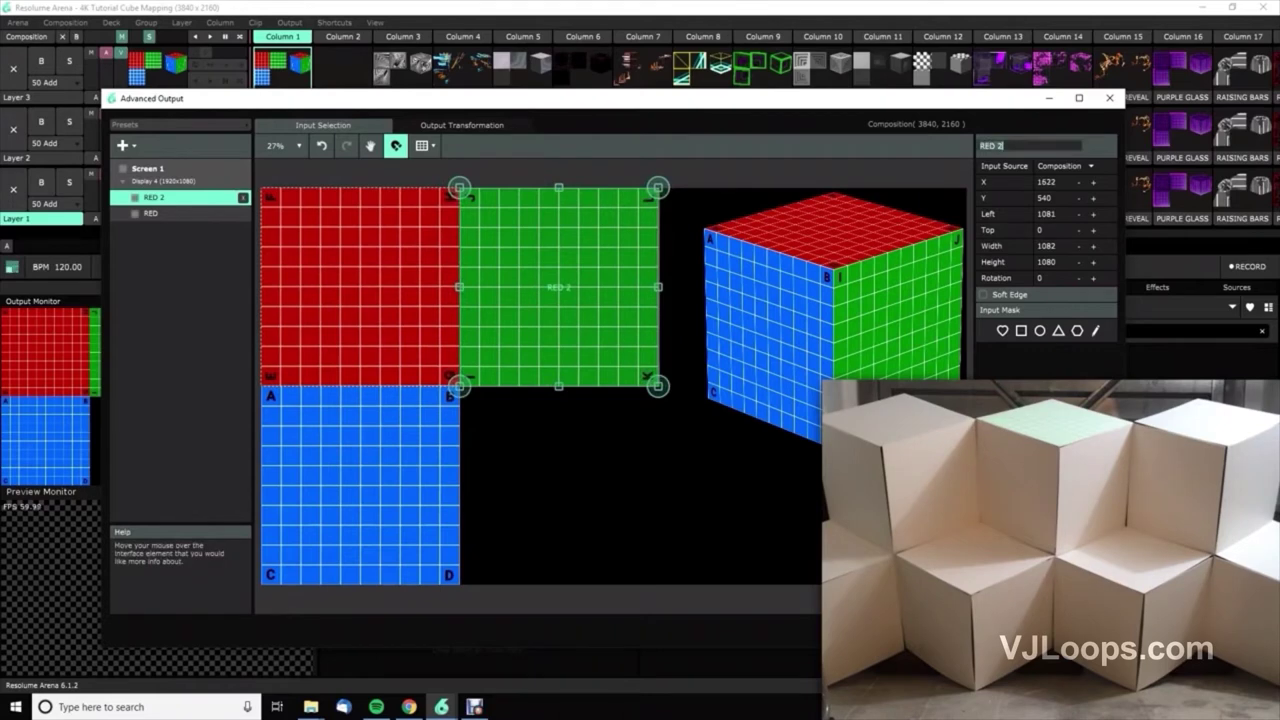
pyautogui.write('GREEN')
pyautogui.press('Return')
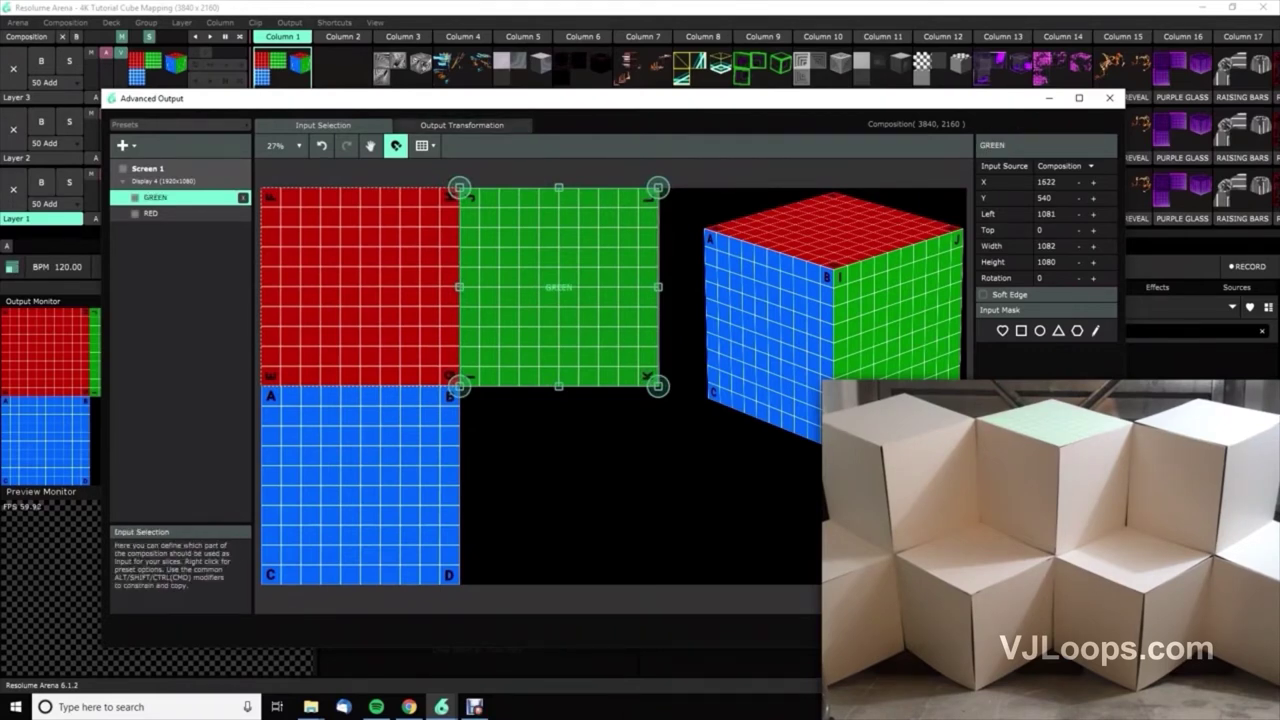
# Move the GREEN slice's four output corners onto the upper middle cube's right front face, about 273 x 475 px
pyautogui.click(462, 125)
pyautogui.click(323, 125)
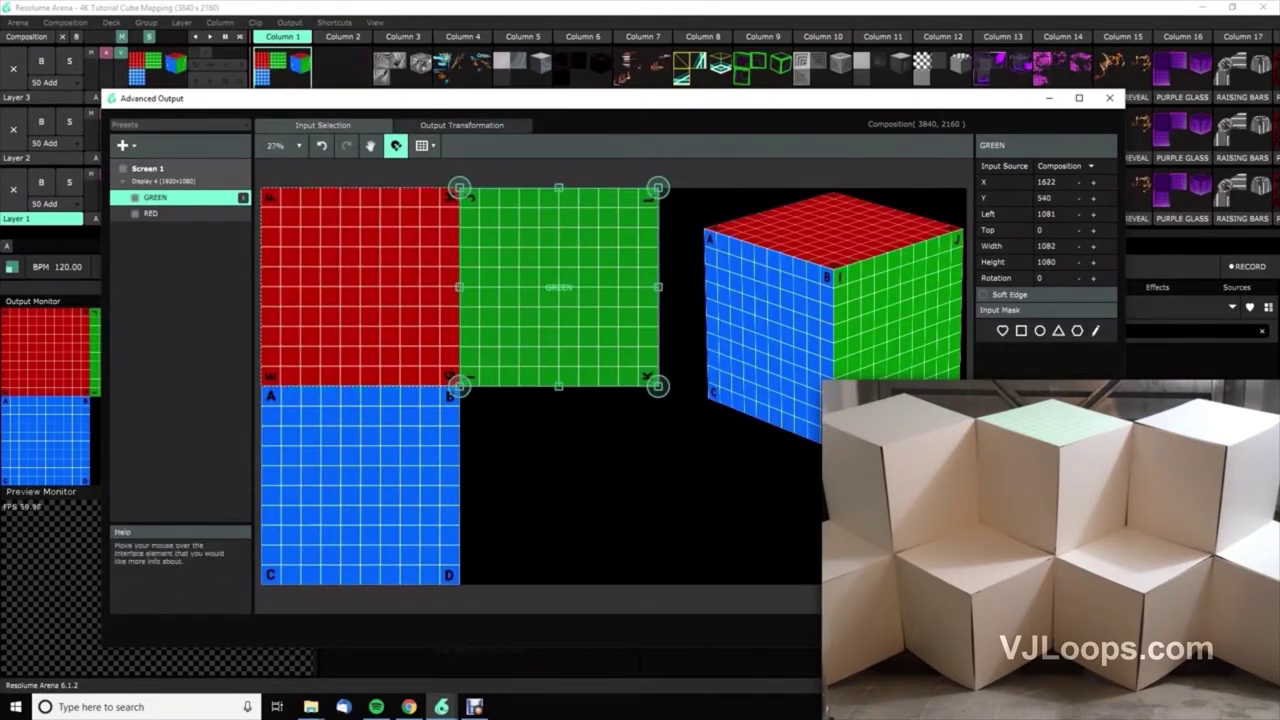
pyautogui.click(462, 125)
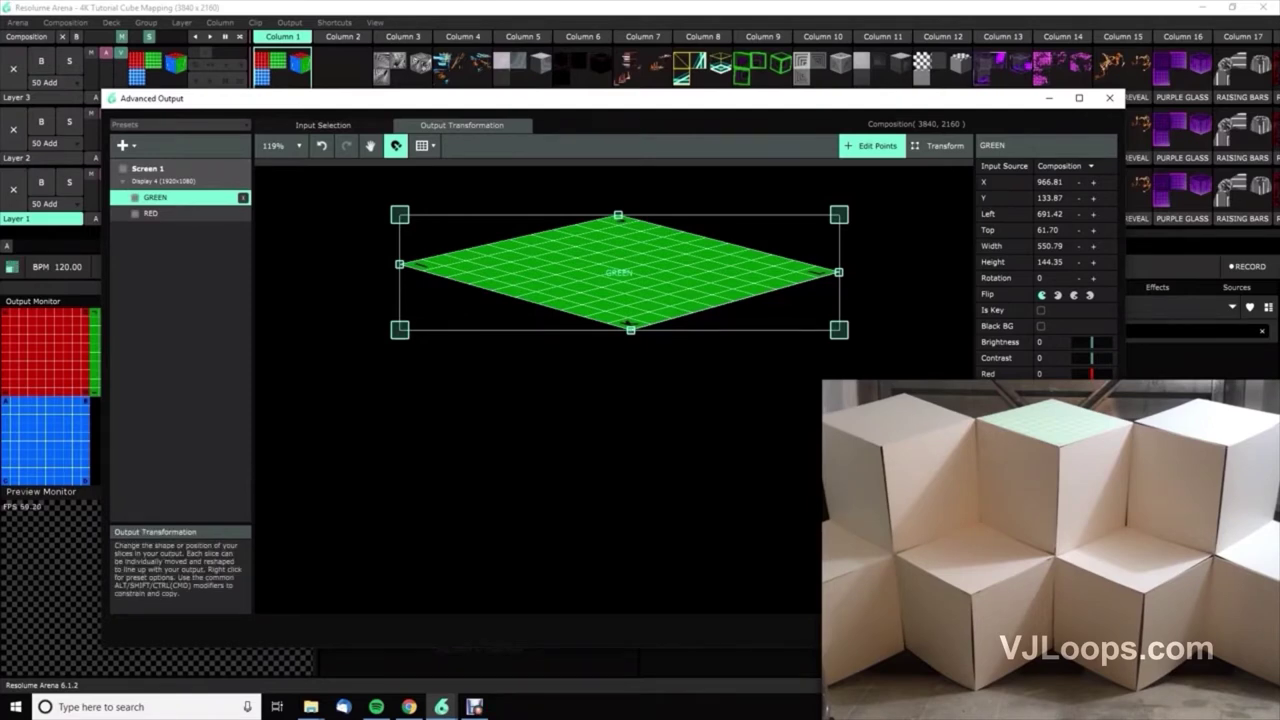
pyautogui.moveTo(630, 329); pyautogui.dragTo(614, 607)
pyautogui.moveTo(399, 264); pyautogui.dragTo(624, 219)
pyautogui.moveTo(816, 289); pyautogui.dragTo(803, 553)
pyautogui.moveTo(618, 216); pyautogui.dragTo(838, 272)
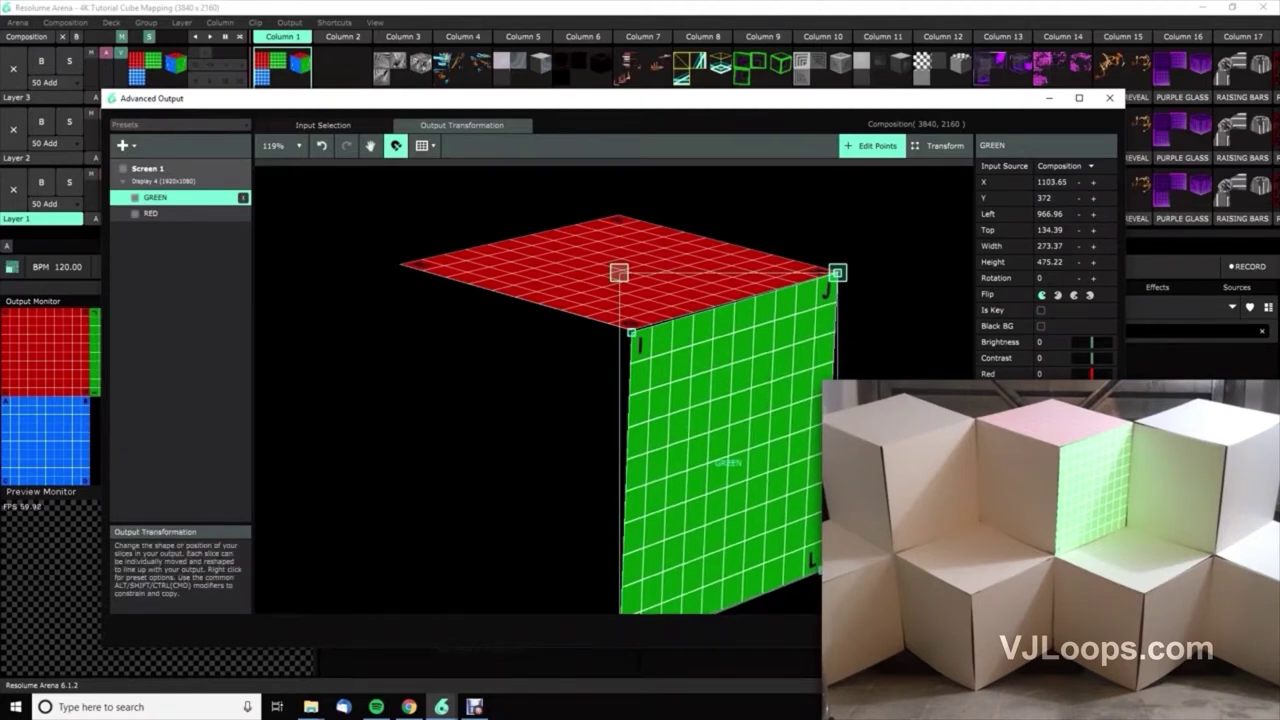
# Refine the GREEN slice's front-edge corners to about 479 px overall height, and align the RED slice's front corner with it
pyautogui.moveTo(620, 450); pyautogui.dragTo(595, 315)
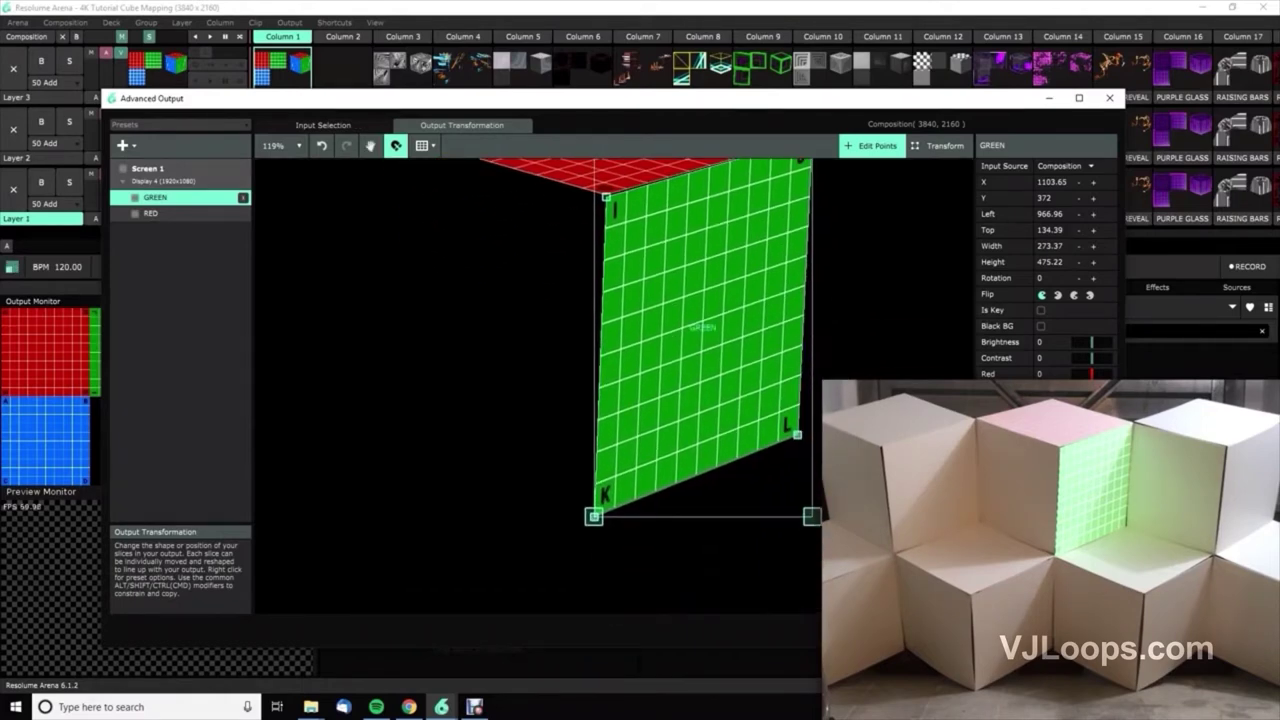
pyautogui.moveTo(594, 517); pyautogui.dragTo(594, 520)
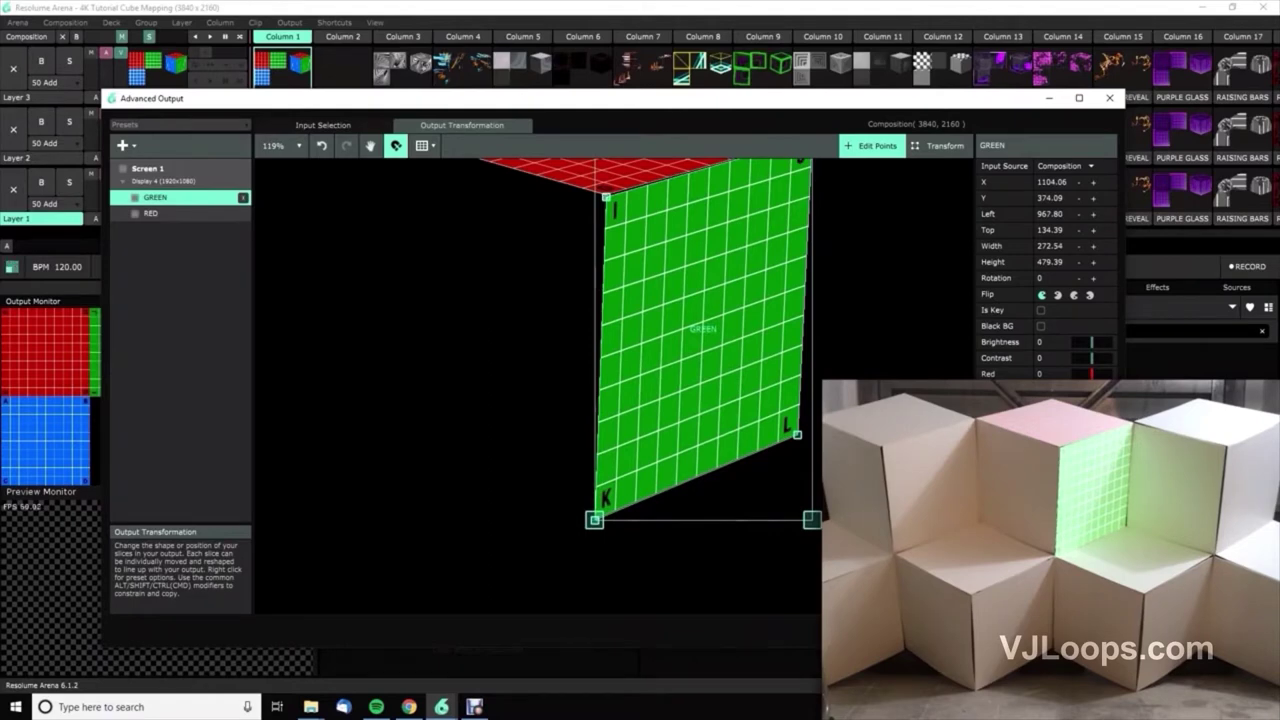
pyautogui.moveTo(604, 195); pyautogui.dragTo(606, 195)
pyautogui.click(151, 213)
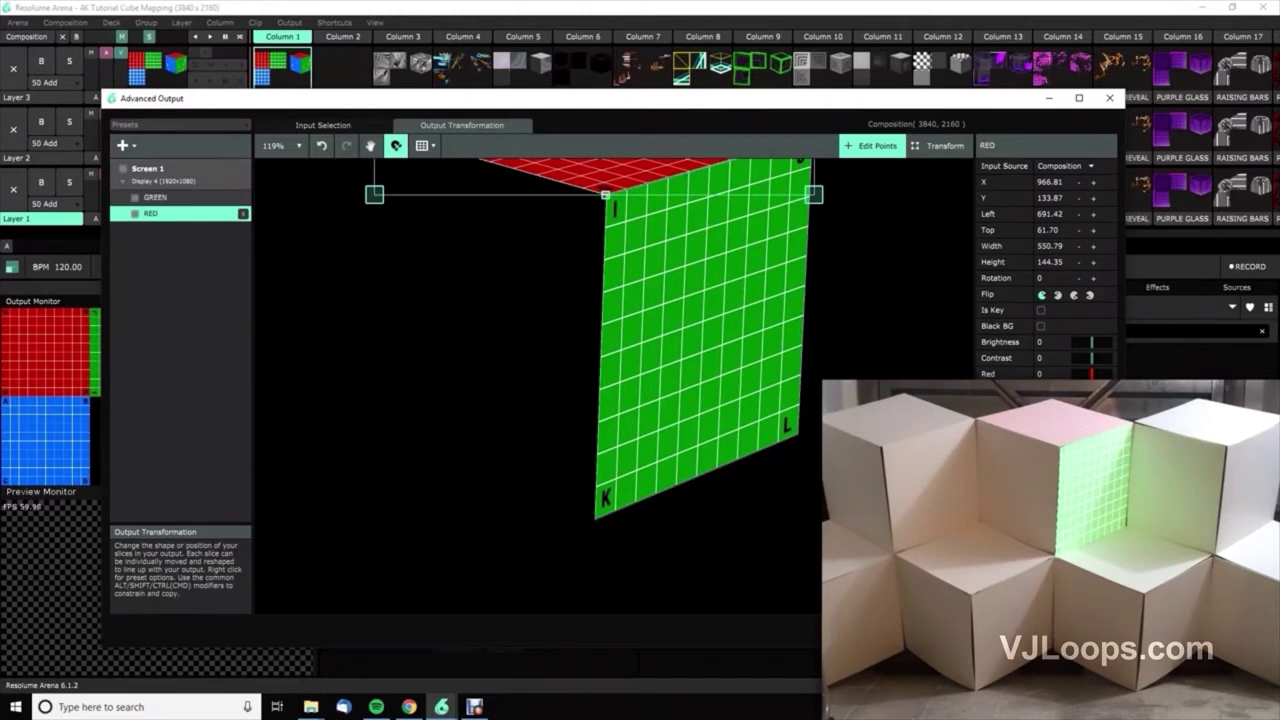
pyautogui.moveTo(605, 195); pyautogui.dragTo(606, 196)
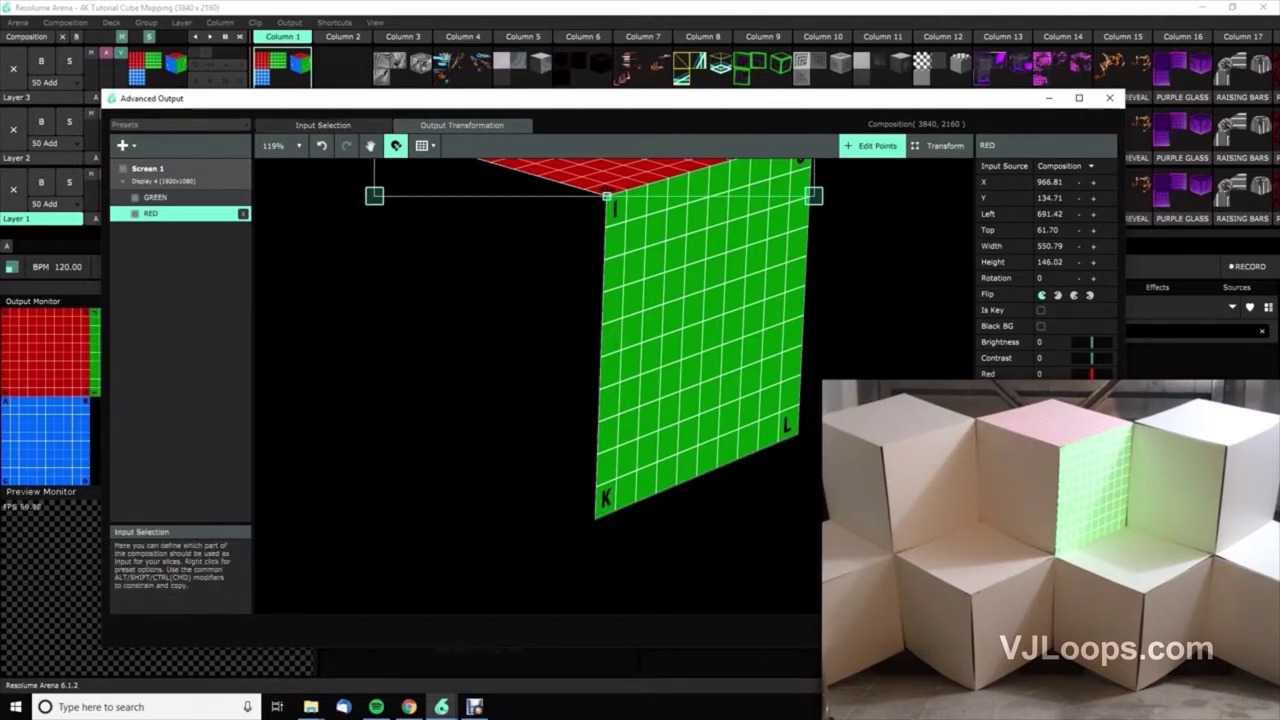
# Duplicate the RED slice and move the copy's input selection onto the template's blue square, at about X 541, Y 1620
pyautogui.click(323, 125)
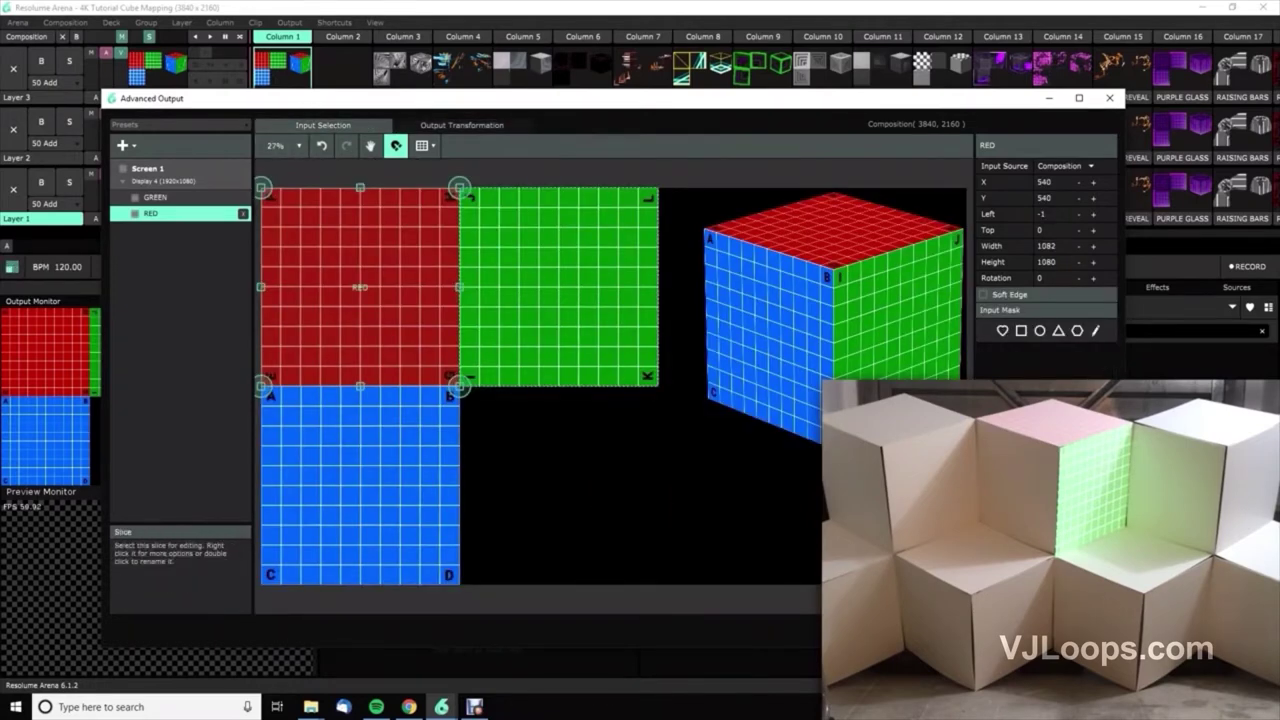
pyautogui.rightClick(158, 213)
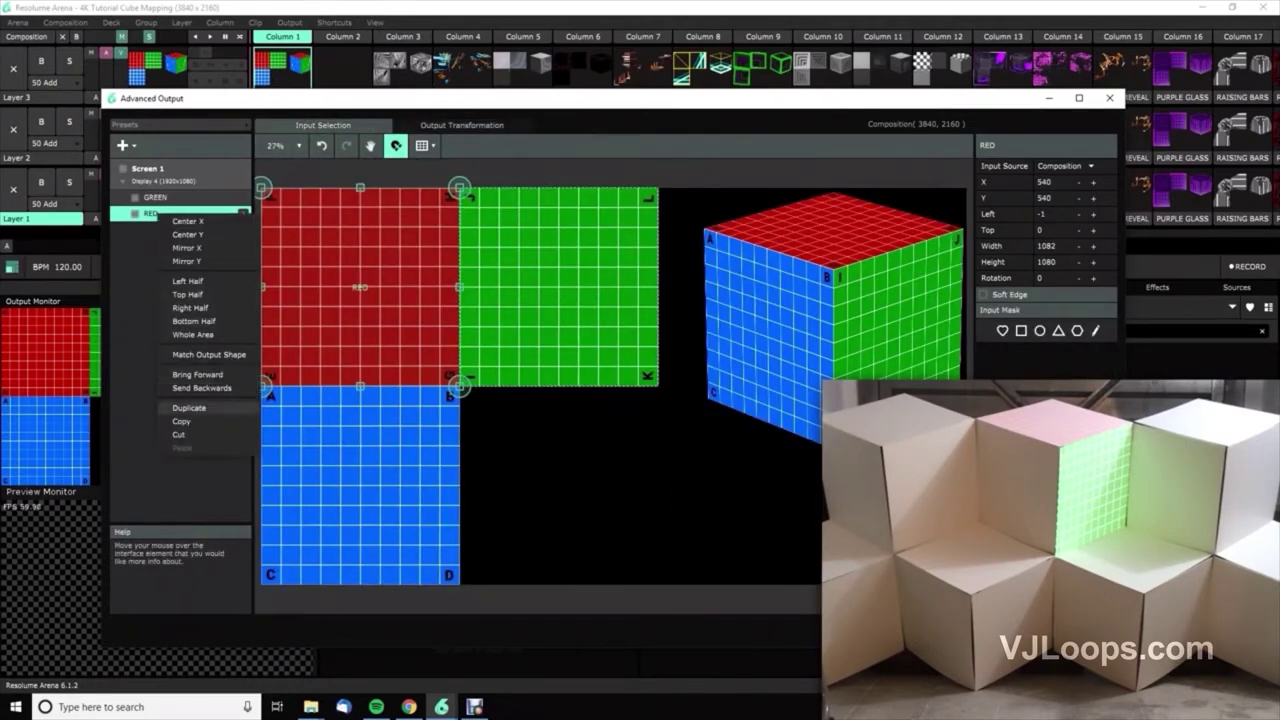
pyautogui.click(189, 408)
pyautogui.moveTo(350, 297); pyautogui.dragTo(351, 495)
# Rename the duplicated slice over the blue square as BLUE
pyautogui.click(1010, 146)
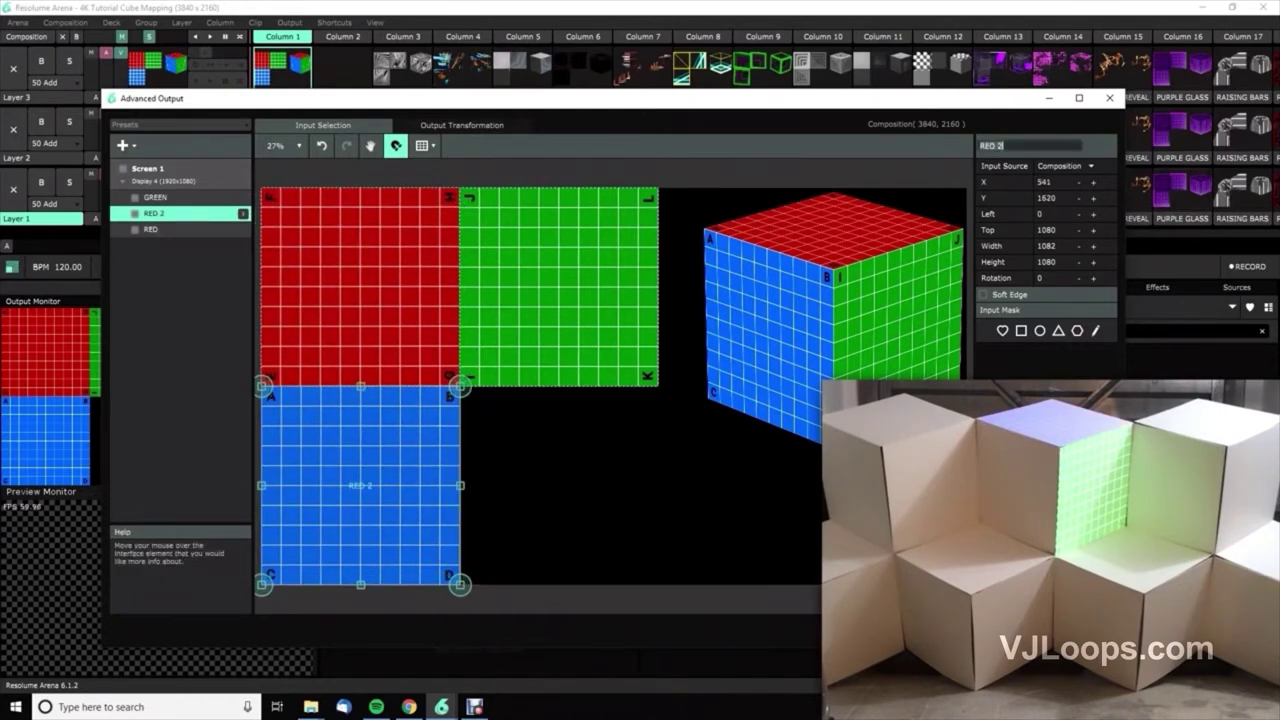
pyautogui.write('BLUE')
pyautogui.press('Return')
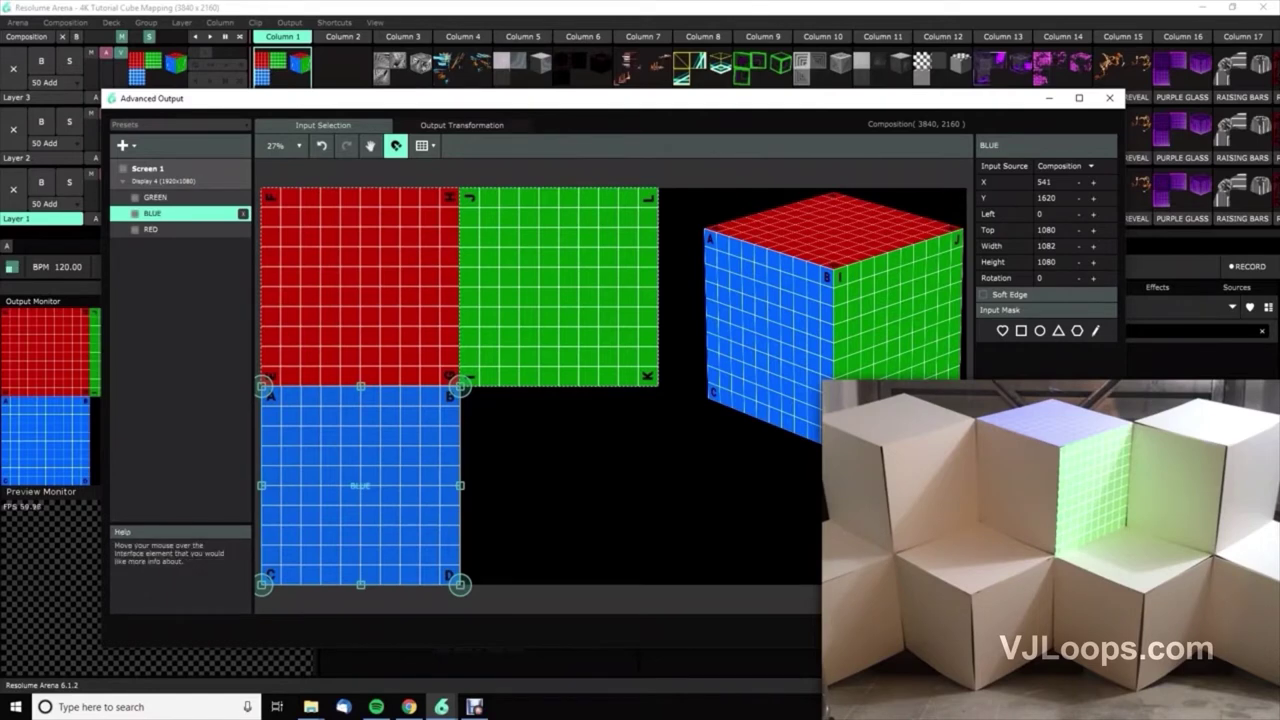
# Move the BLUE slice's outer left output corner down to the lower outer corner of the cube's left front face
pyautogui.click(462, 125)
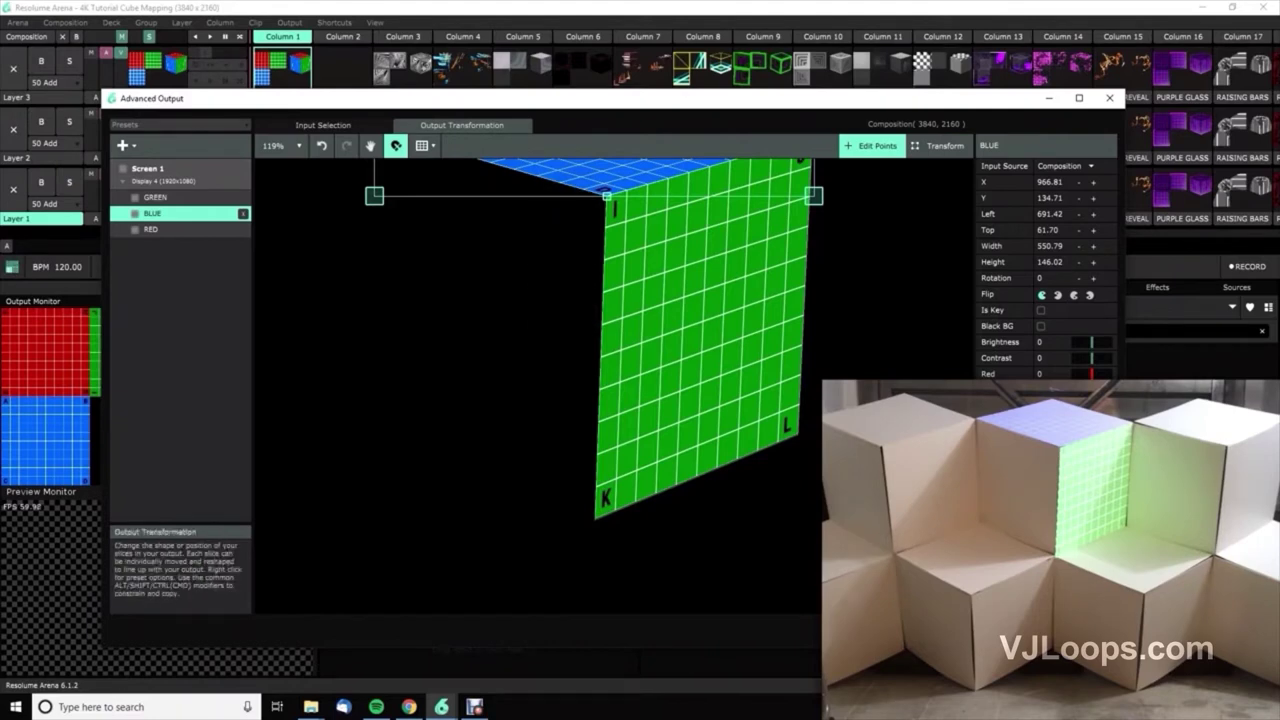
pyautogui.moveTo(540, 330); pyautogui.dragTo(609, 472)
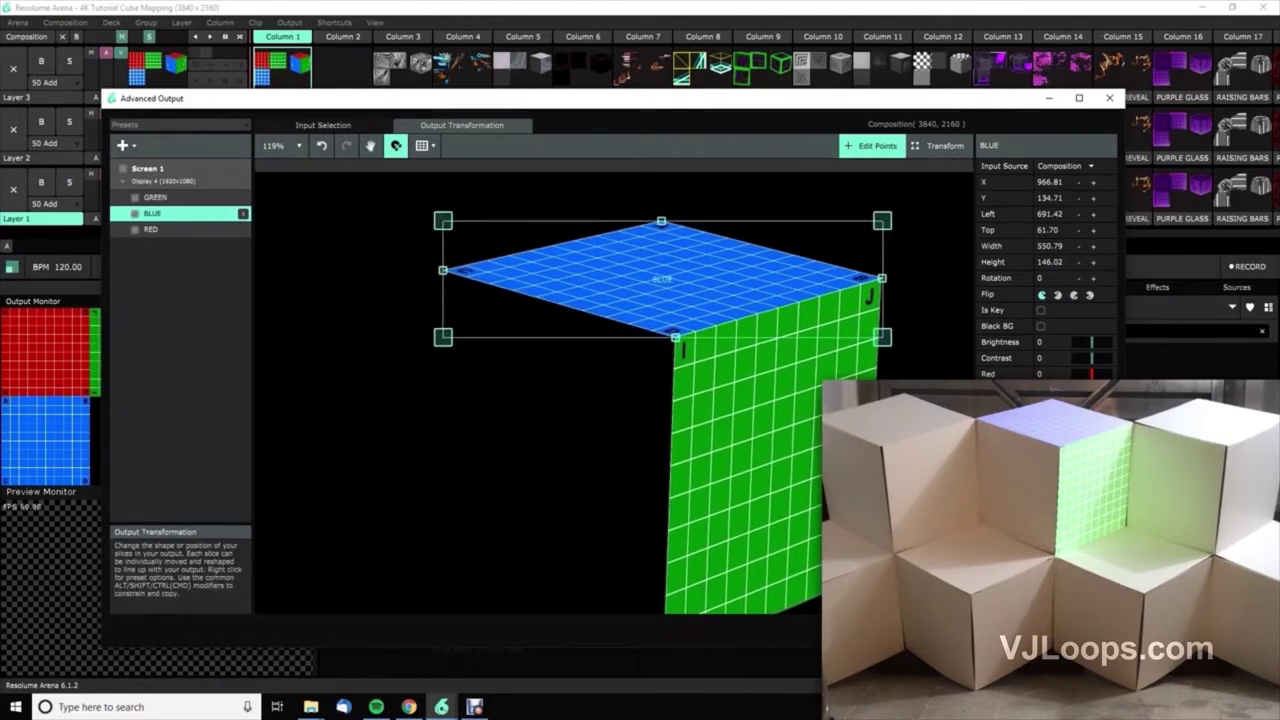
pyautogui.moveTo(443, 270); pyautogui.dragTo(447, 575)
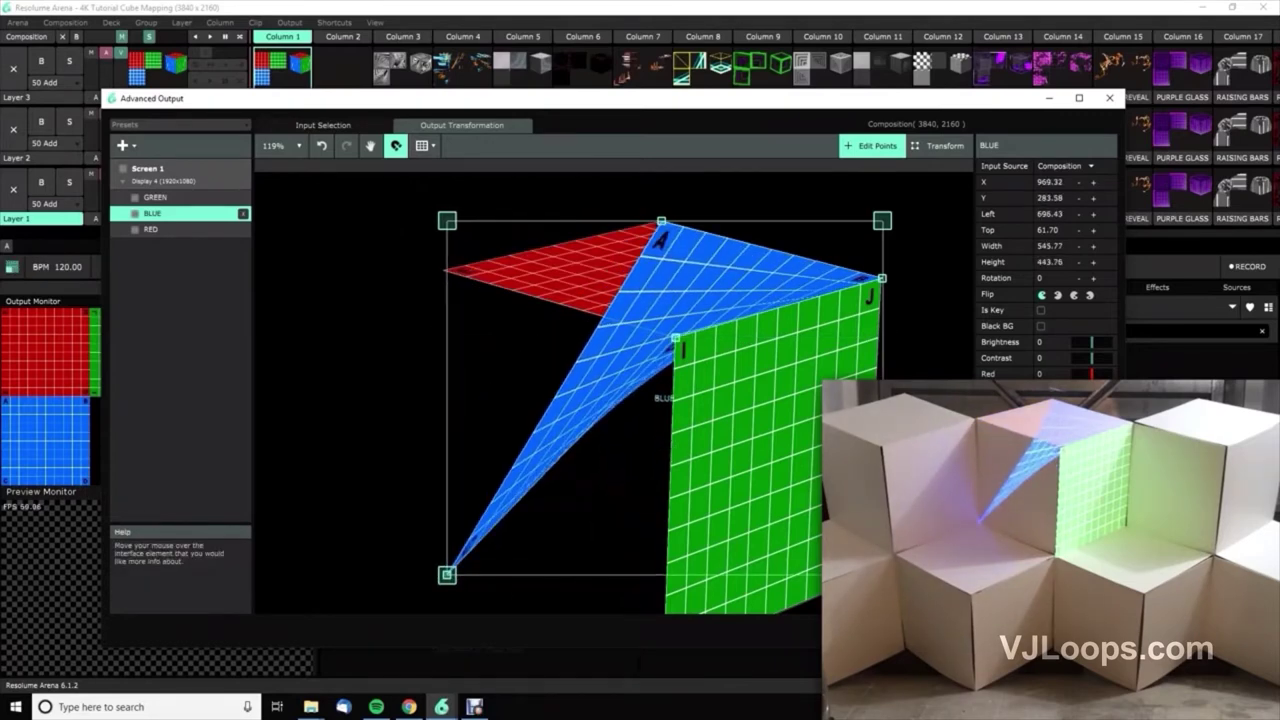
# Move the BLUE slice above GREEN in the slice order and select it for further corner editing
pyautogui.moveTo(150, 213); pyautogui.dragTo(150, 190)
pyautogui.click(560, 271)
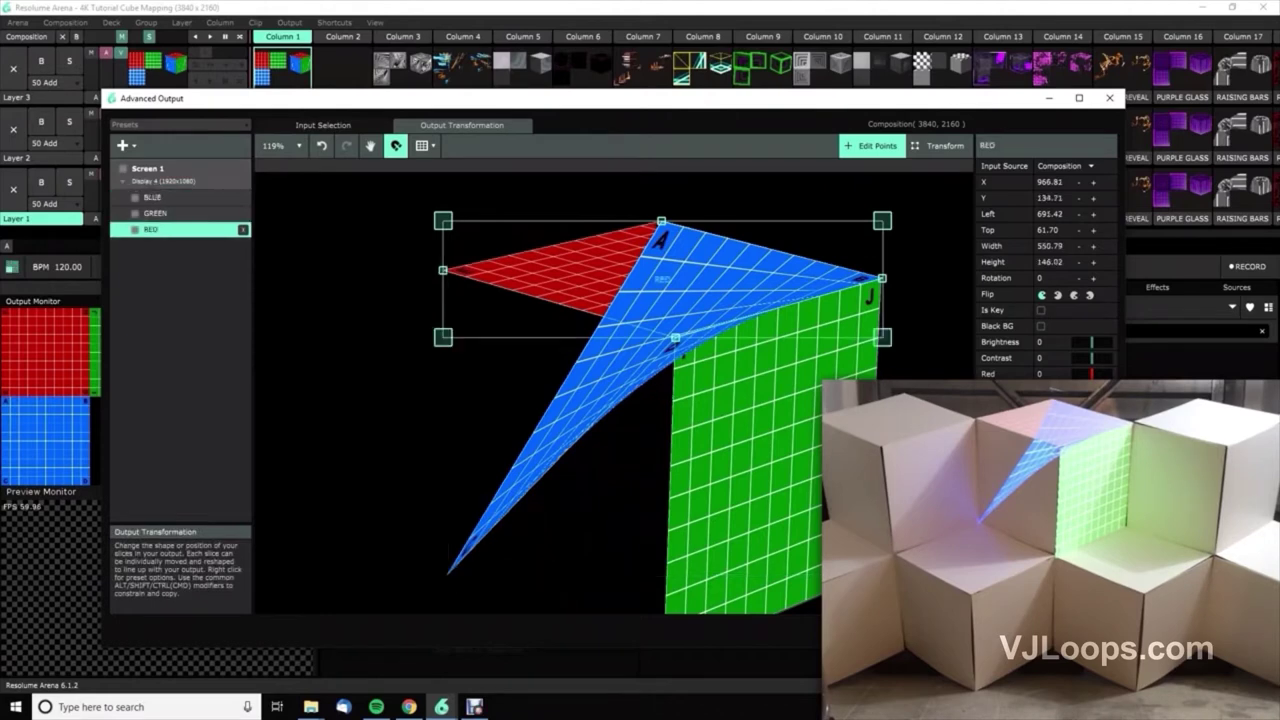
pyautogui.click(592, 375)
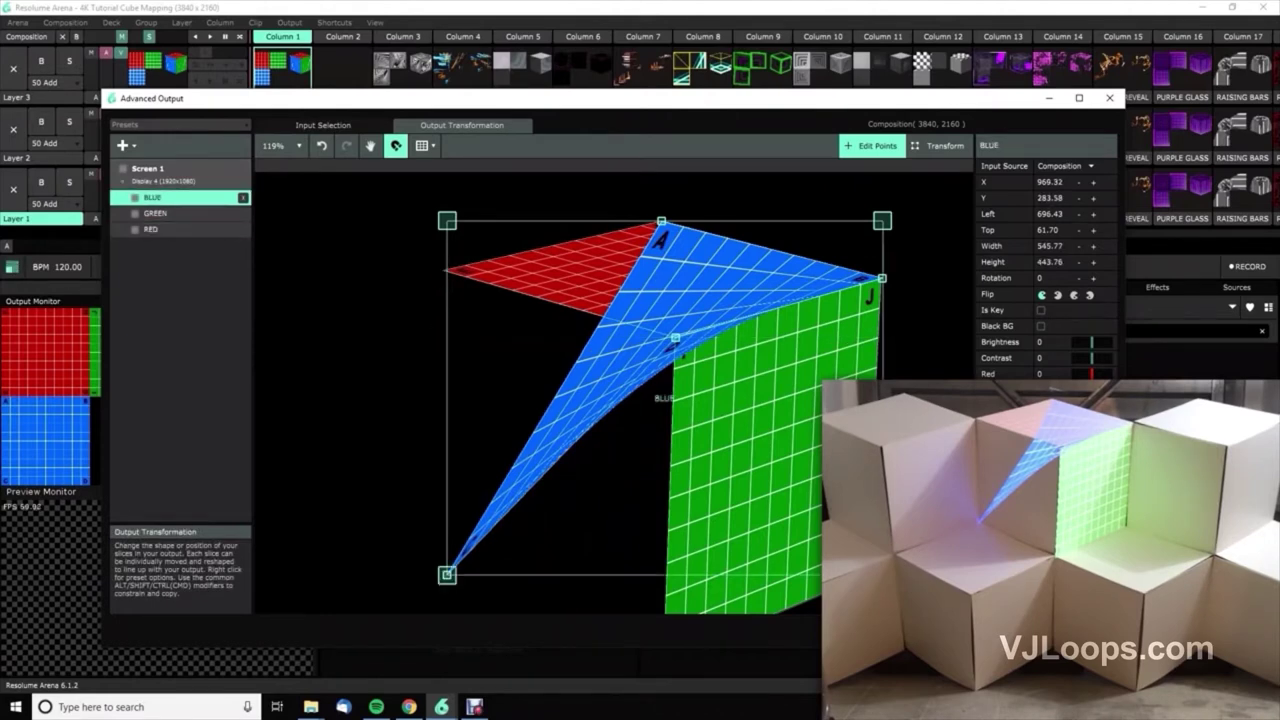
pyautogui.click(681, 355)
pyautogui.click(677, 340)
# Move the BLUE slice's three remaining output corners onto the cube's left front face, about 291 x 432 px
pyautogui.moveTo(677, 340); pyautogui.dragTo(657, 598)
pyautogui.moveTo(661, 221); pyautogui.dragTo(442, 272)
pyautogui.moveTo(881, 272); pyautogui.dragTo(657, 209)
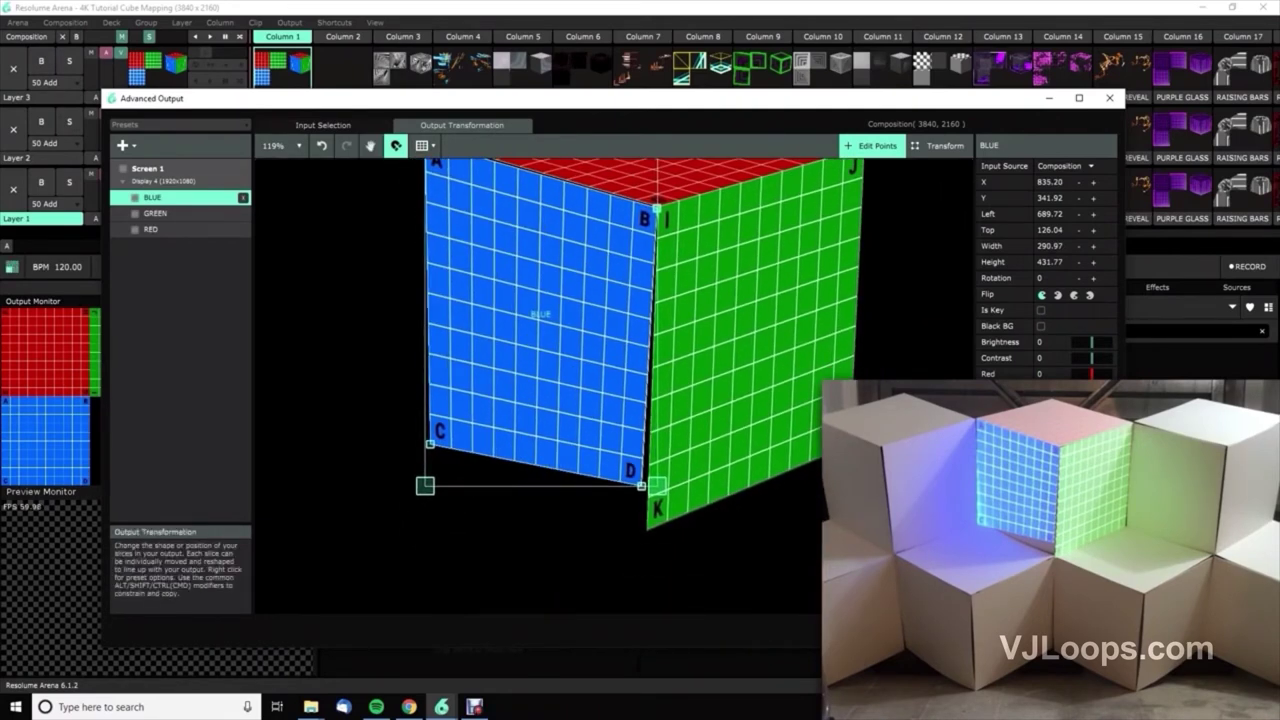
# Fine-tune the BLUE slice's lower corners and upper outer corner to meet the cube's edges, about 293 x 484 px overall
pyautogui.moveTo(642, 486); pyautogui.dragTo(656, 529)
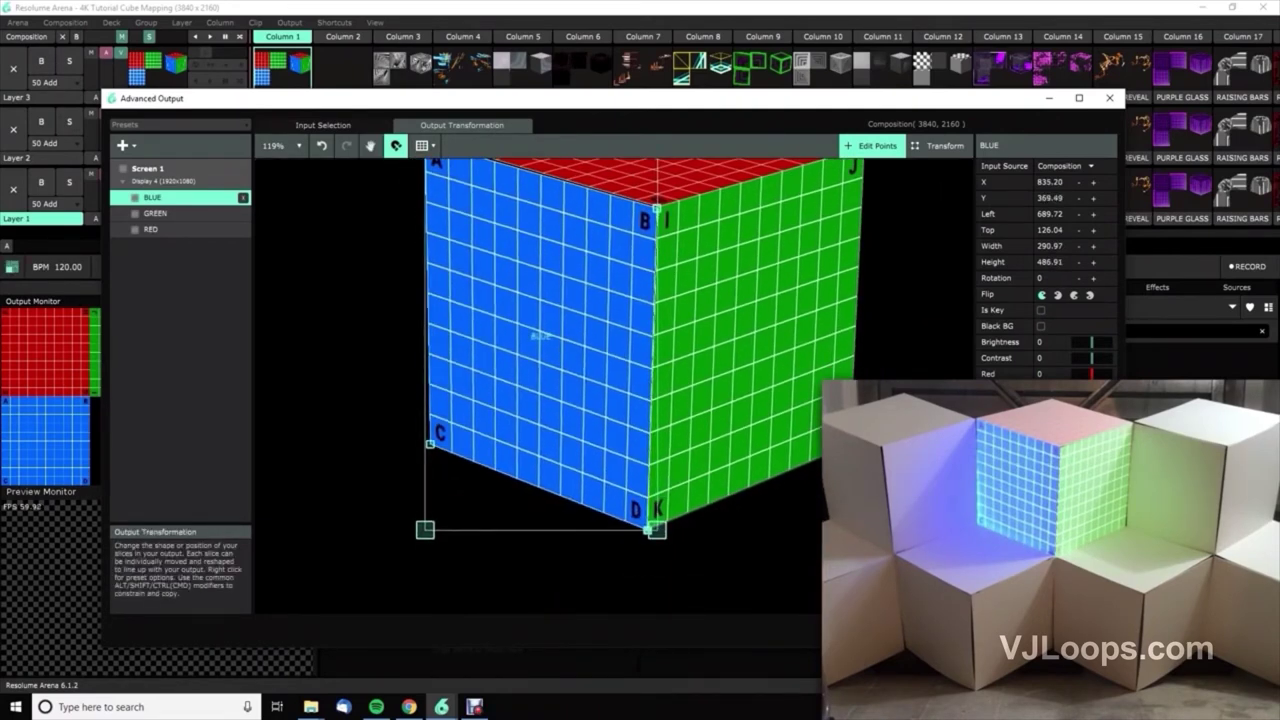
pyautogui.moveTo(648, 530); pyautogui.dragTo(648, 524)
pyautogui.moveTo(430, 444); pyautogui.dragTo(438, 436)
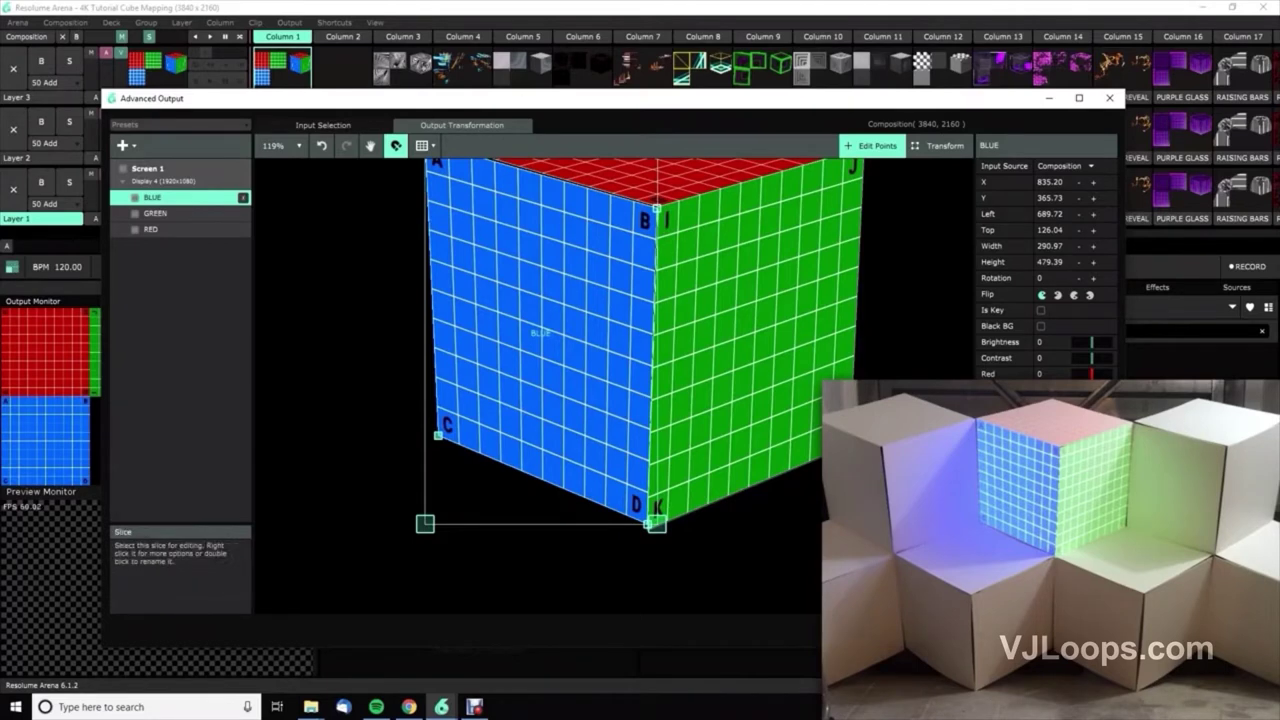
pyautogui.moveTo(530, 300); pyautogui.dragTo(526, 355)
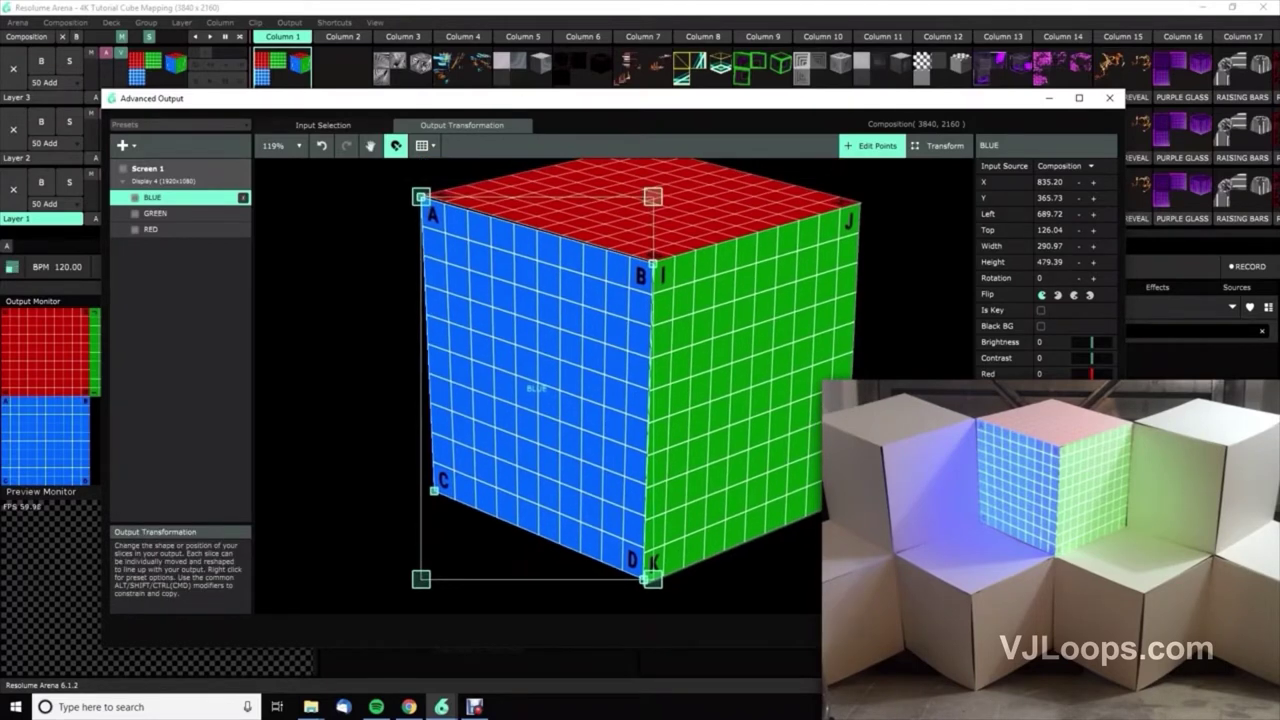
pyautogui.moveTo(421, 196); pyautogui.dragTo(419, 192)
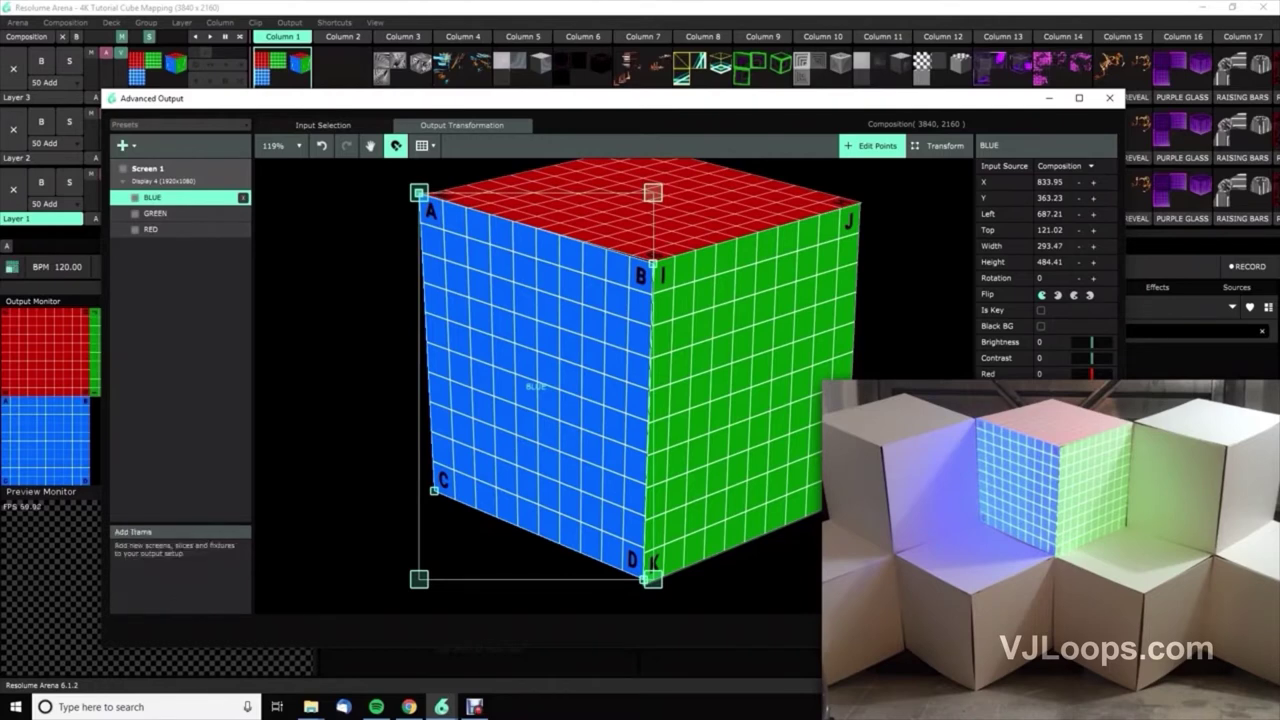
# Save the output setup as a new preset named Mapping Cubes
pyautogui.click(180, 124)
pyautogui.click(138, 205)
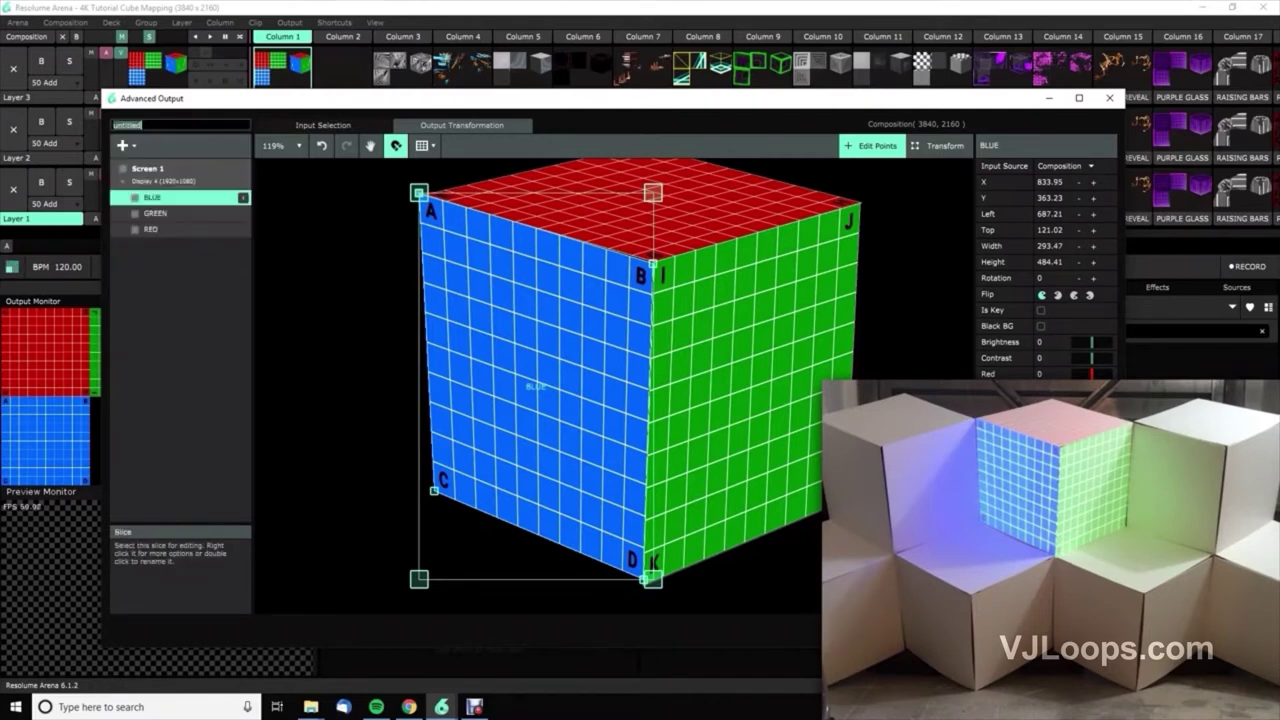
pyautogui.write('Mapping Cubes')
pyautogui.press('Return')
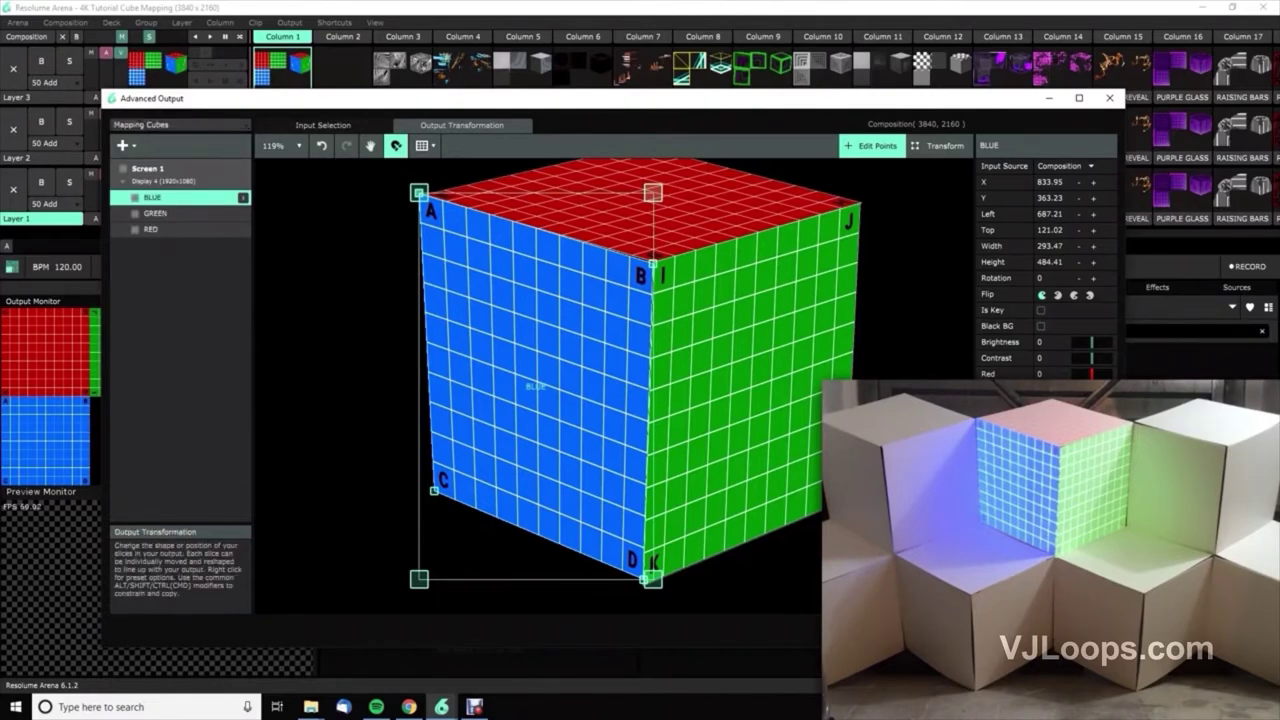
# Close the advanced output and play the BOX TWIRL clip on Layer 3
pyautogui.click(1076, 630)
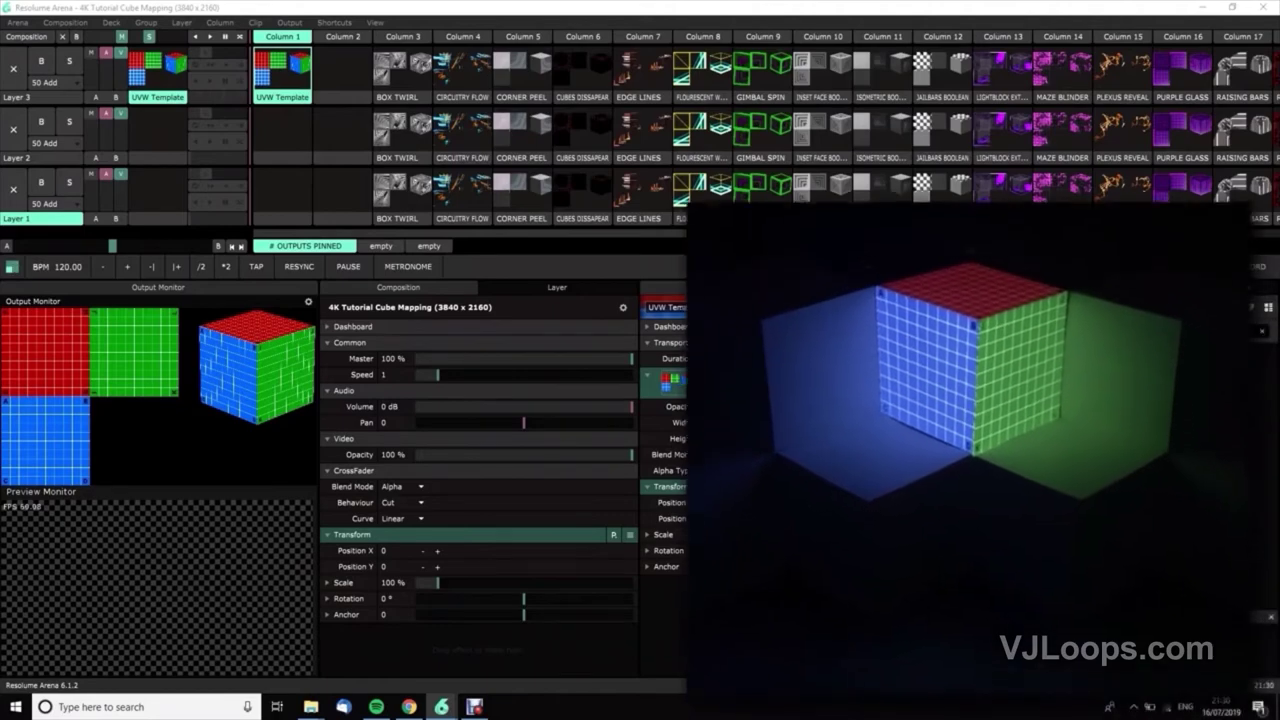
pyautogui.click(403, 68)
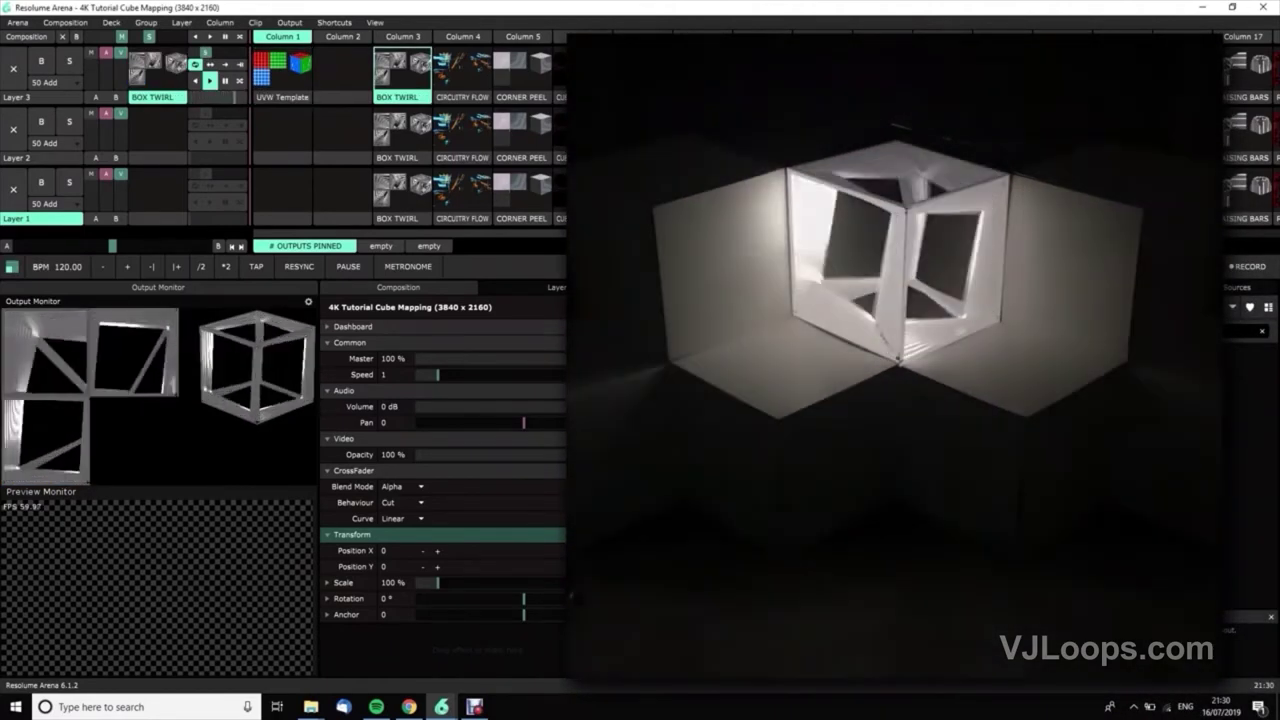
# Preview the CIRCUITRY FLOW, CORNER PEEL and EDGE LINES clips on Layer 3
pyautogui.click(463, 68)
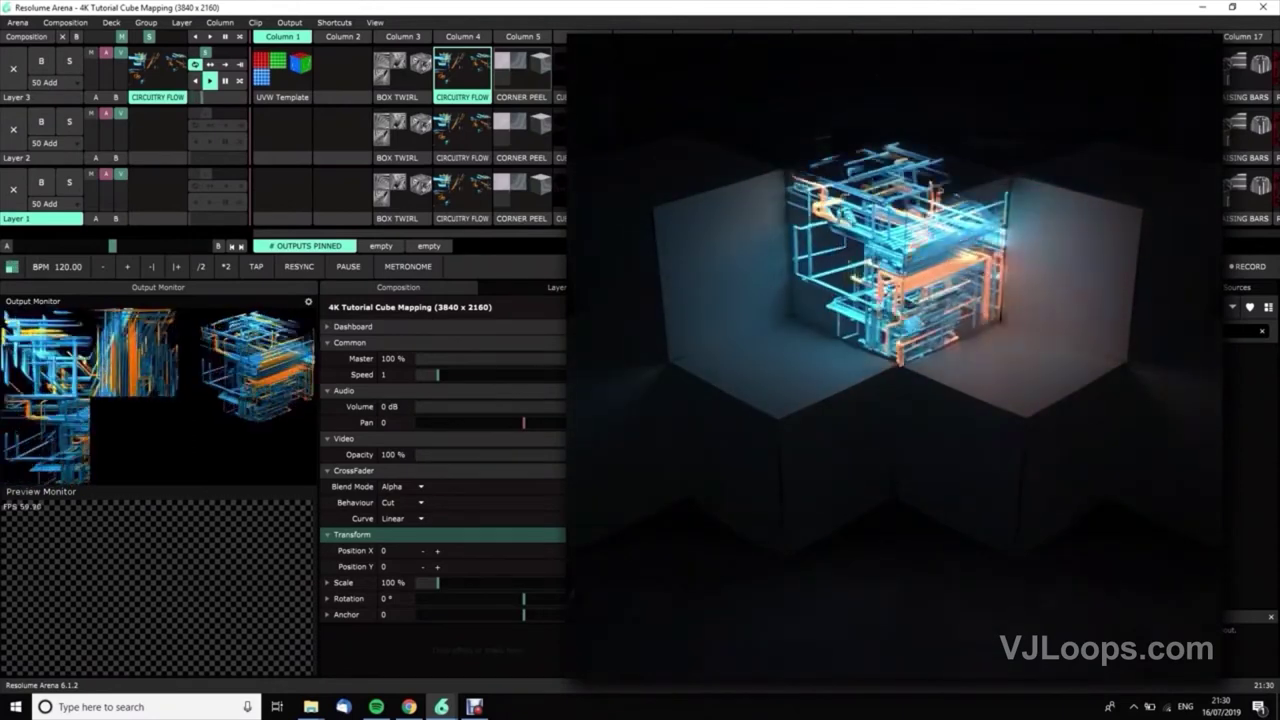
pyautogui.click(523, 68)
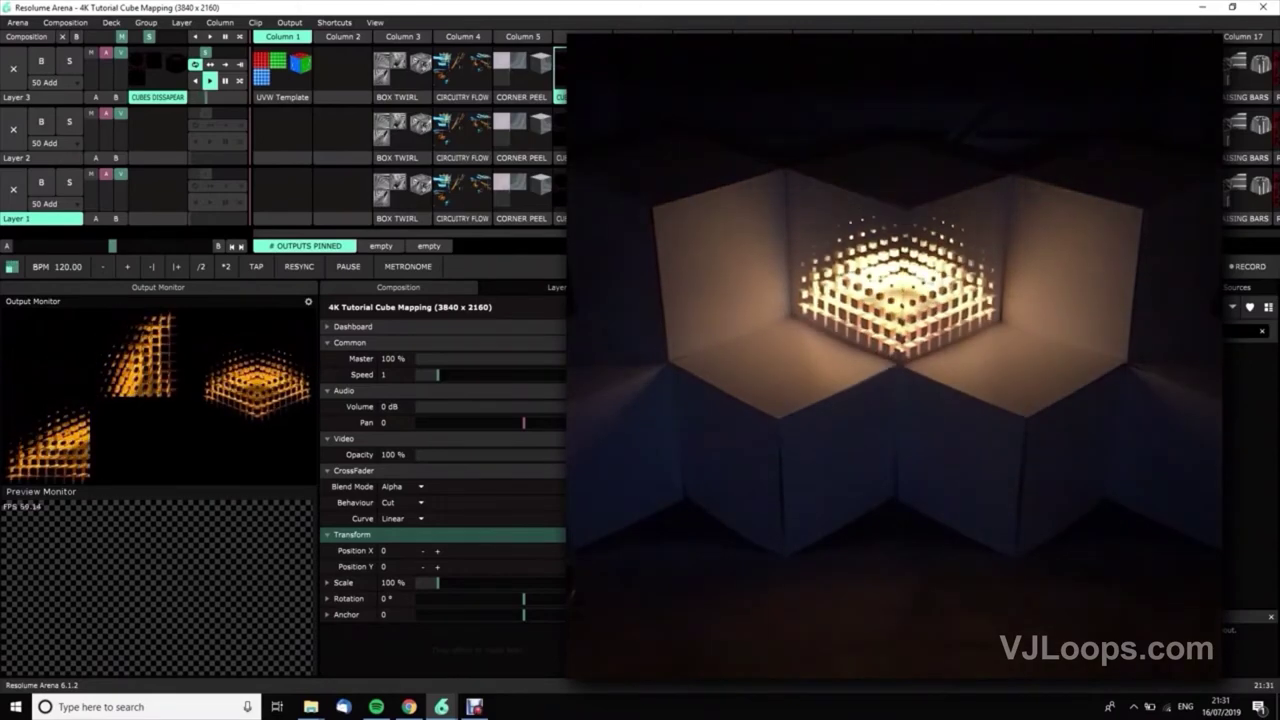
pyautogui.click(643, 68)
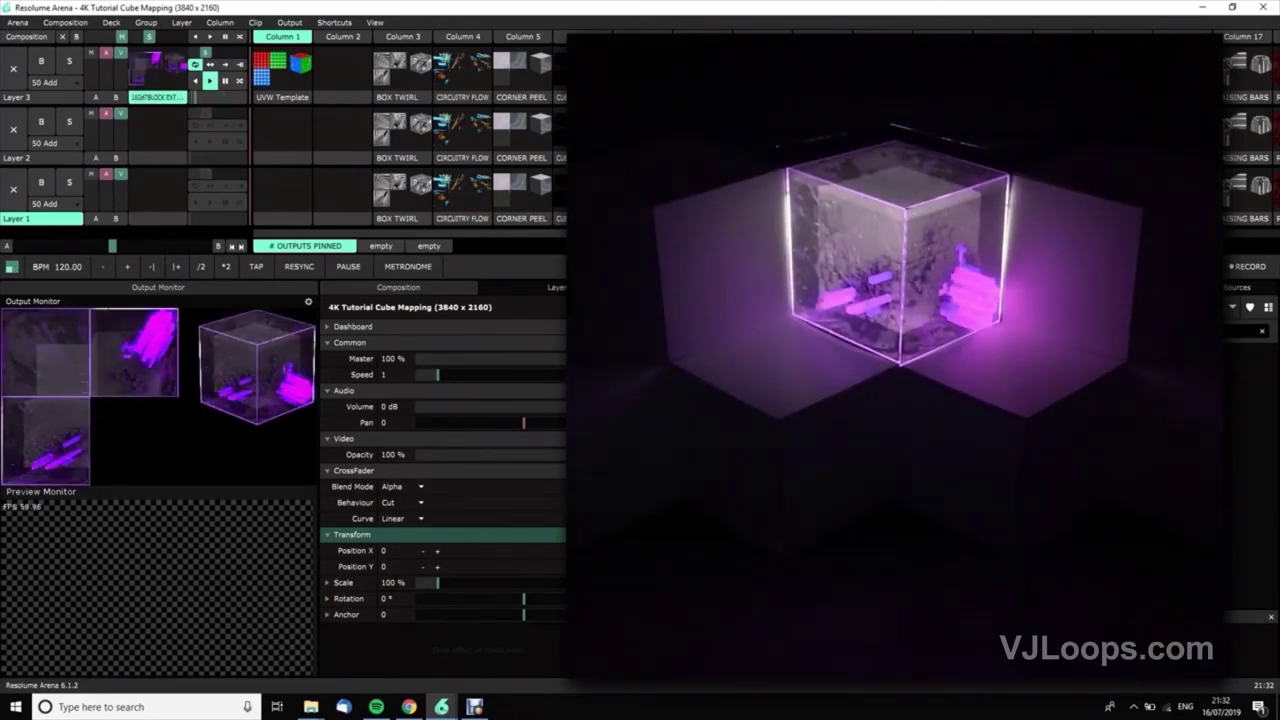
# Preview clips from the further columns of Layer 3 on the cube, including RUBIX CUBE
pyautogui.hscroll(6, 760, 135)
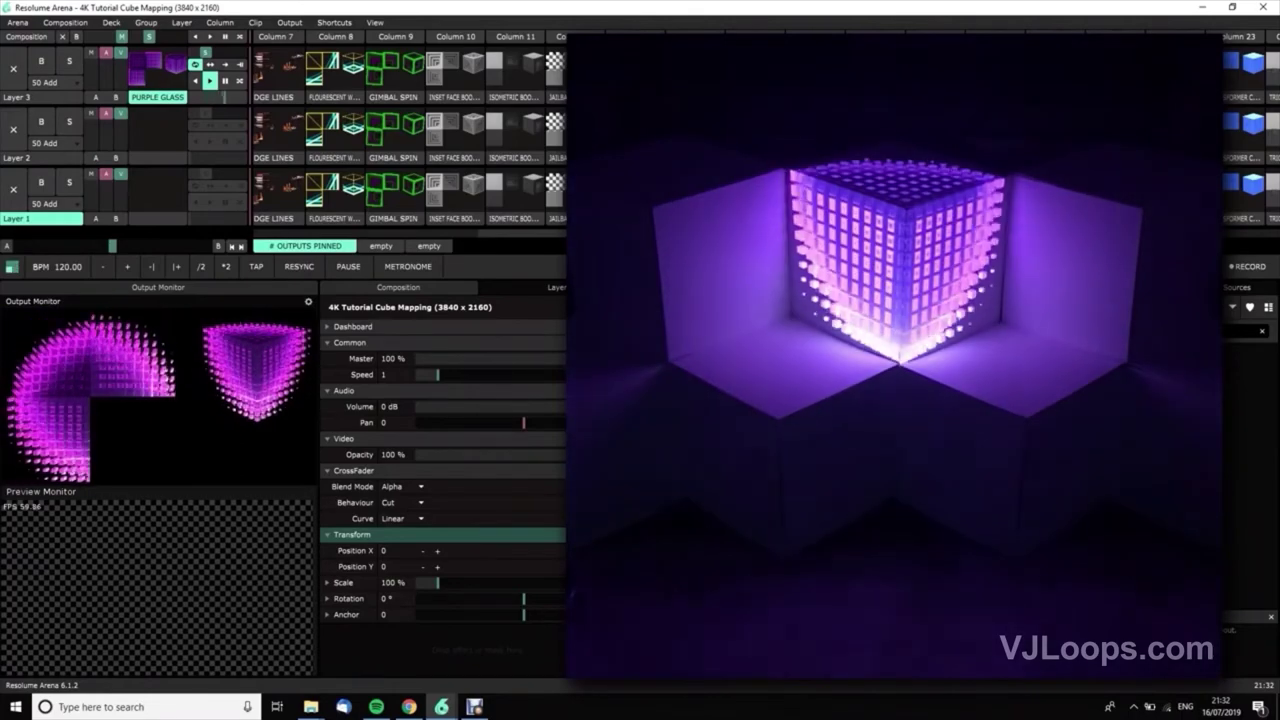
pyautogui.hscroll(4, 766, 136)
pyautogui.hscroll(1, 410, 135)
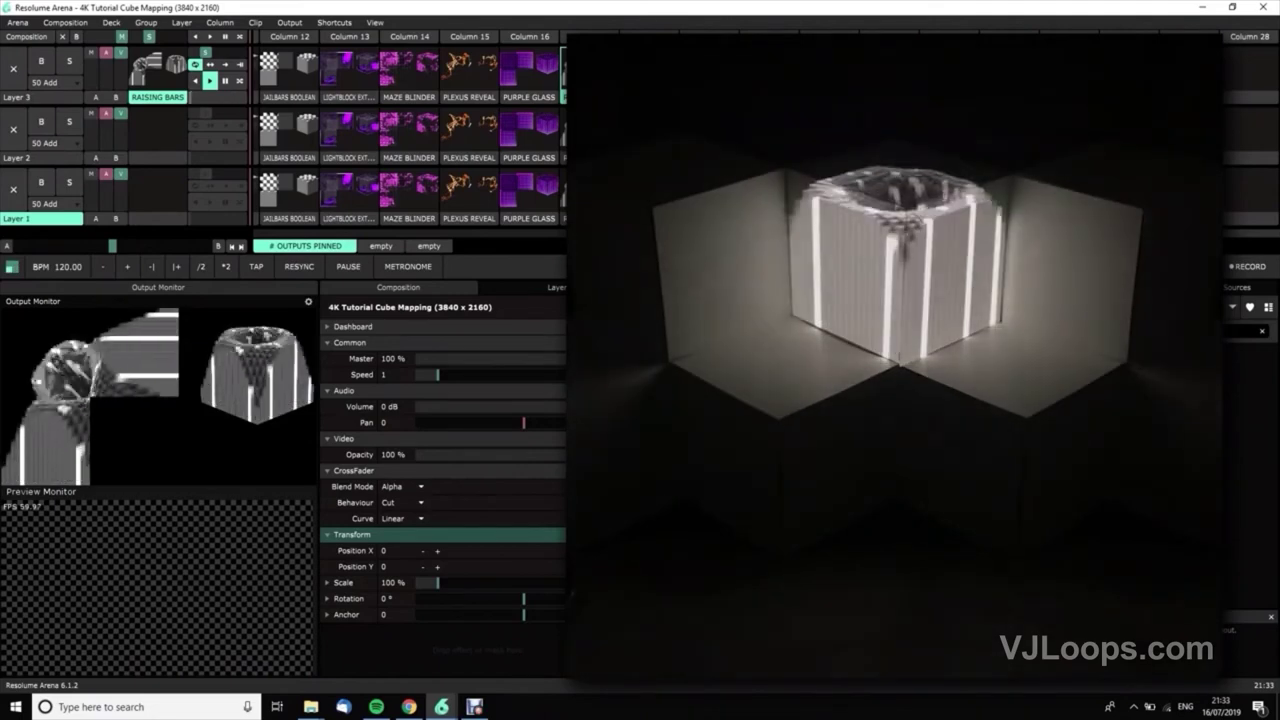
pyautogui.click(650, 68)
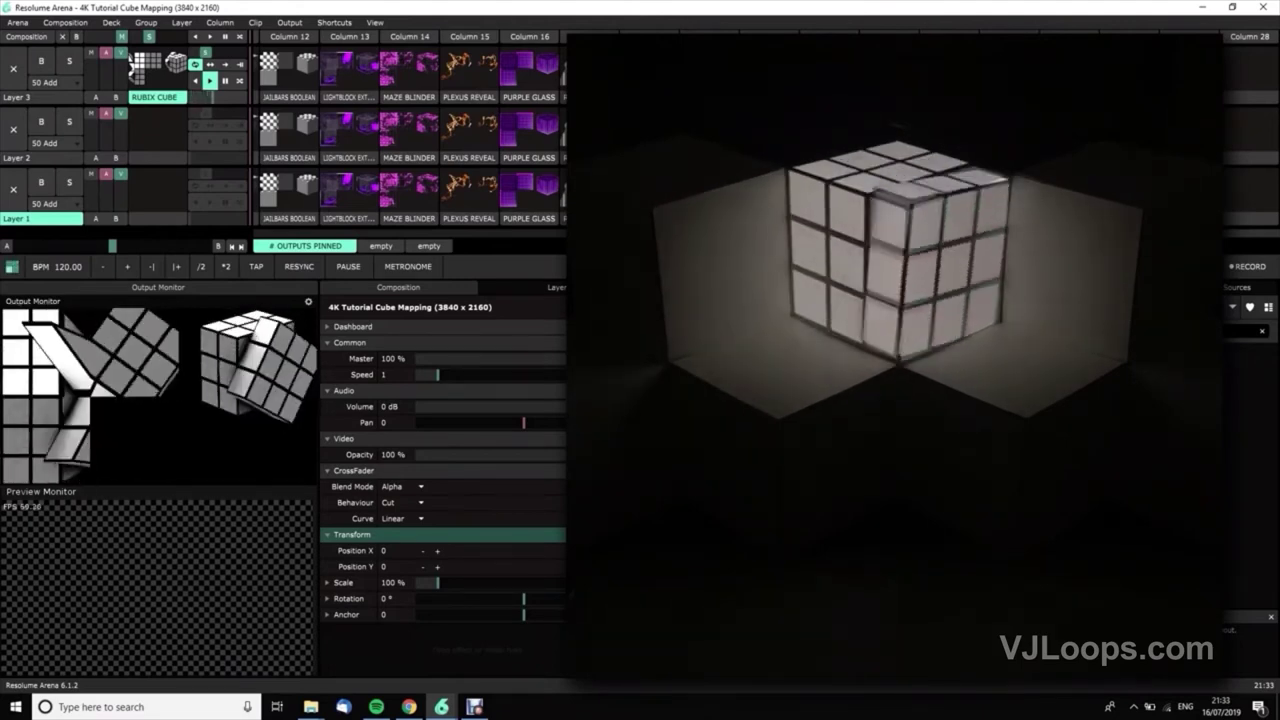
pyautogui.click(650, 68)
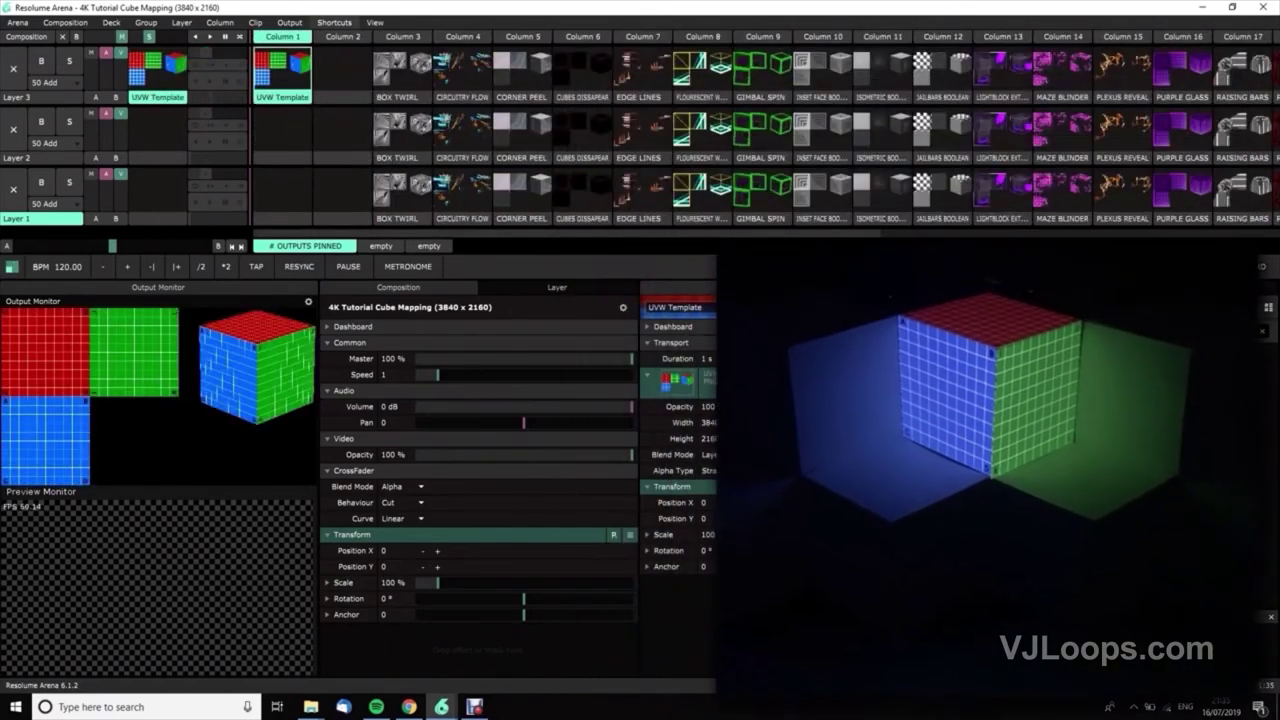
# Reopen the advanced output and refine the GREEN slice's lower inner corner in the output transformation, about 276 x 474 px overall
pyautogui.click(289, 22)
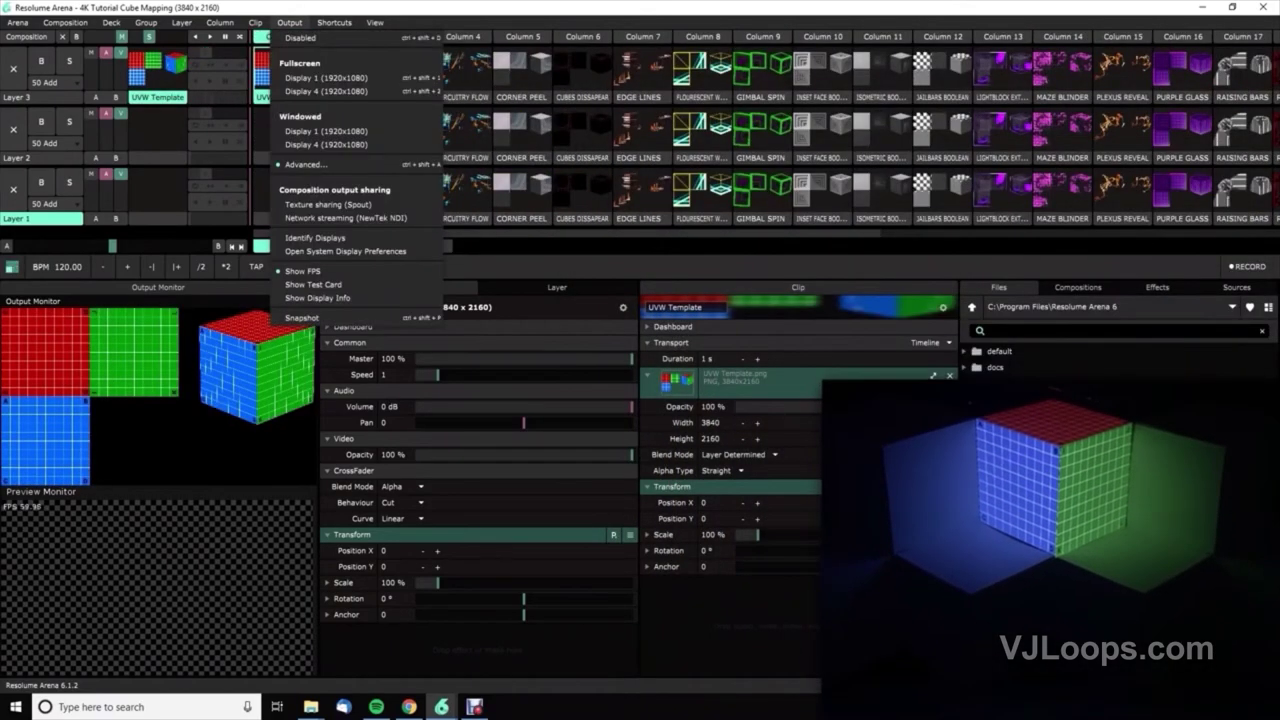
pyautogui.click(305, 164)
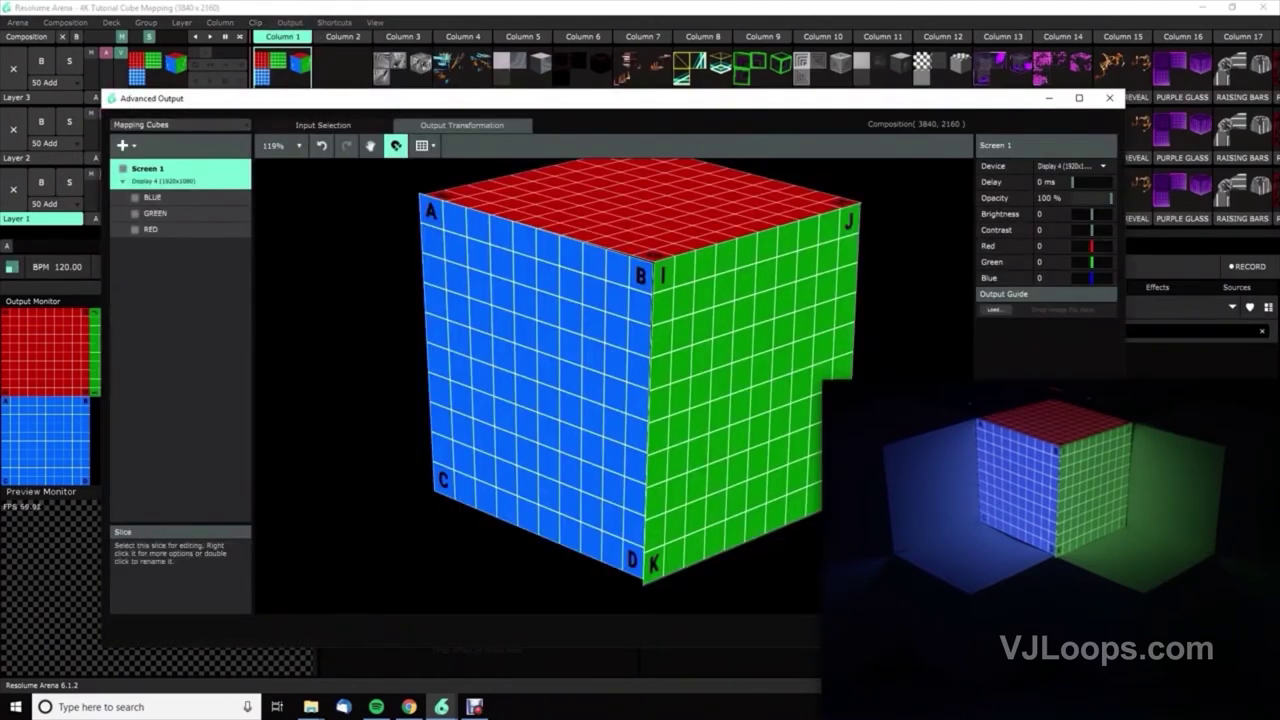
pyautogui.click(725, 420)
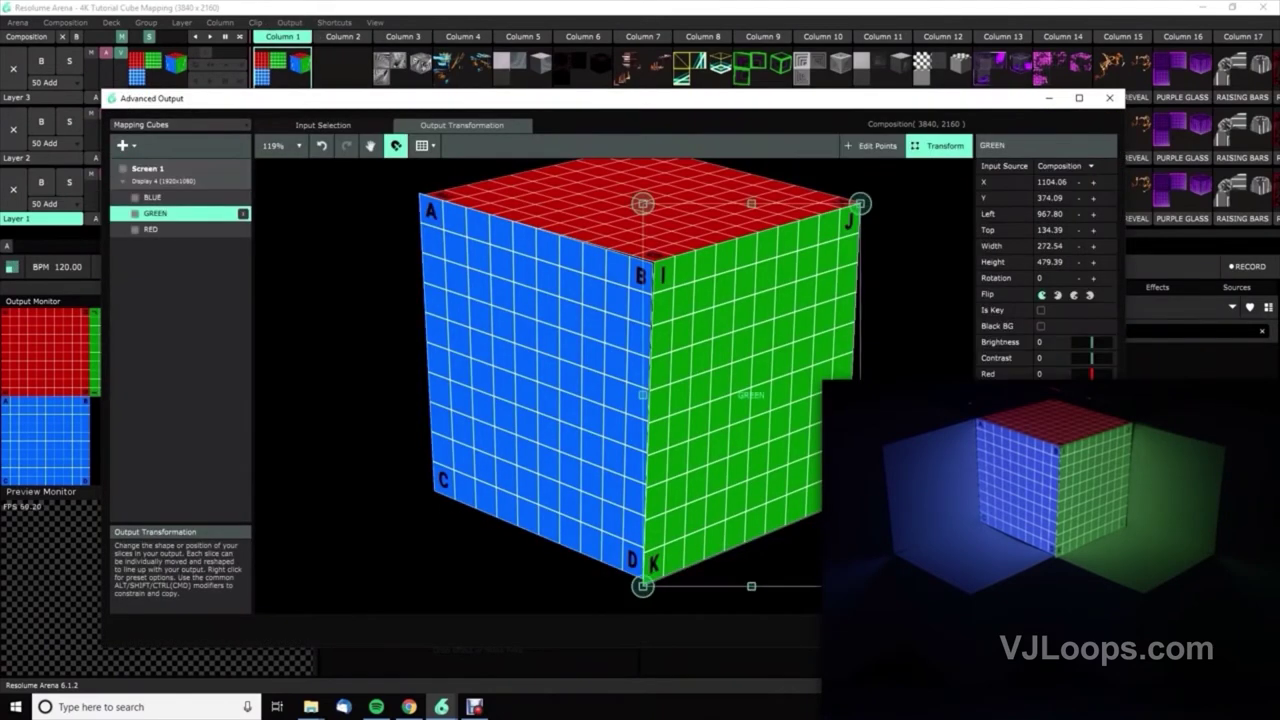
pyautogui.click(871, 146)
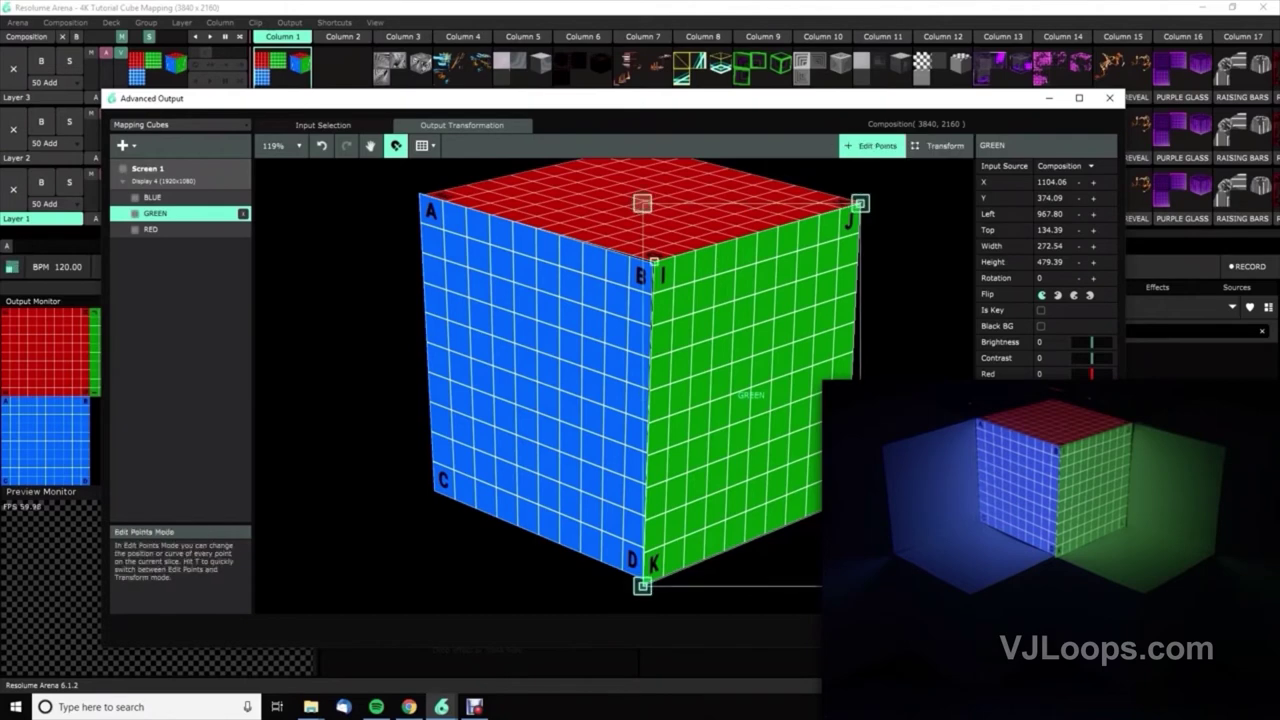
pyautogui.moveTo(642, 585); pyautogui.dragTo(639, 581)
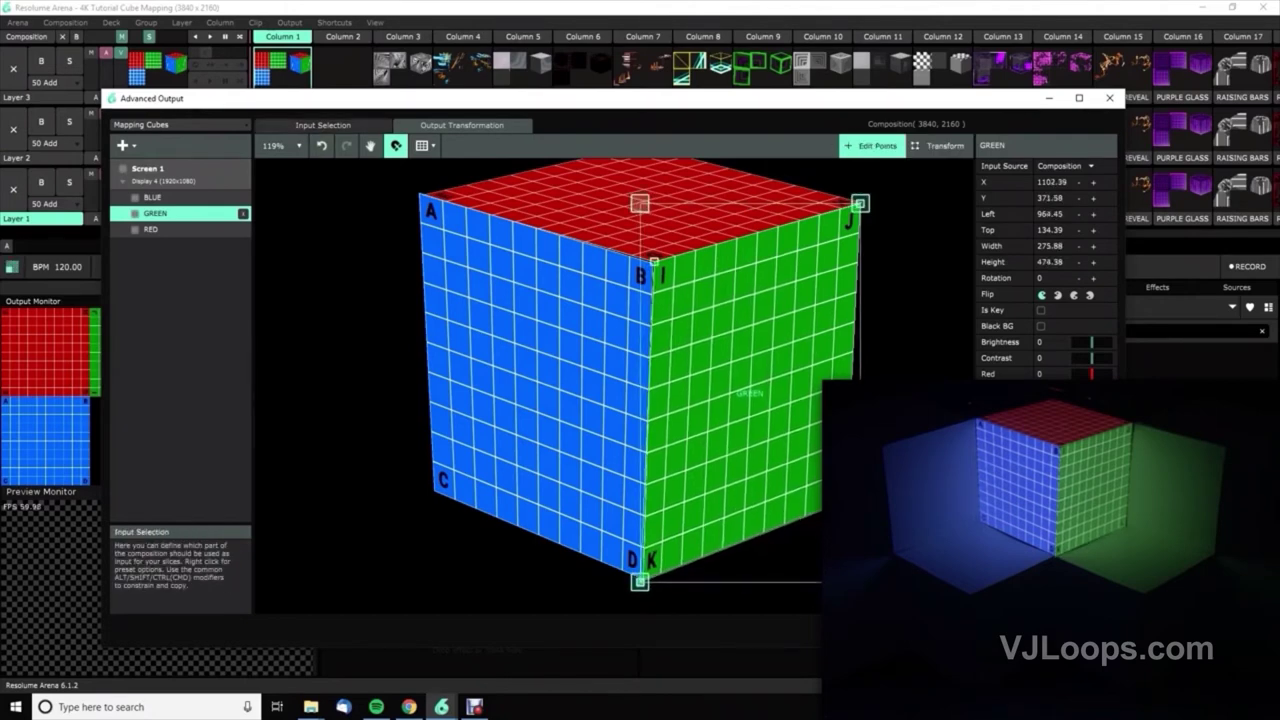
pyautogui.click(323, 125)
pyautogui.click(462, 125)
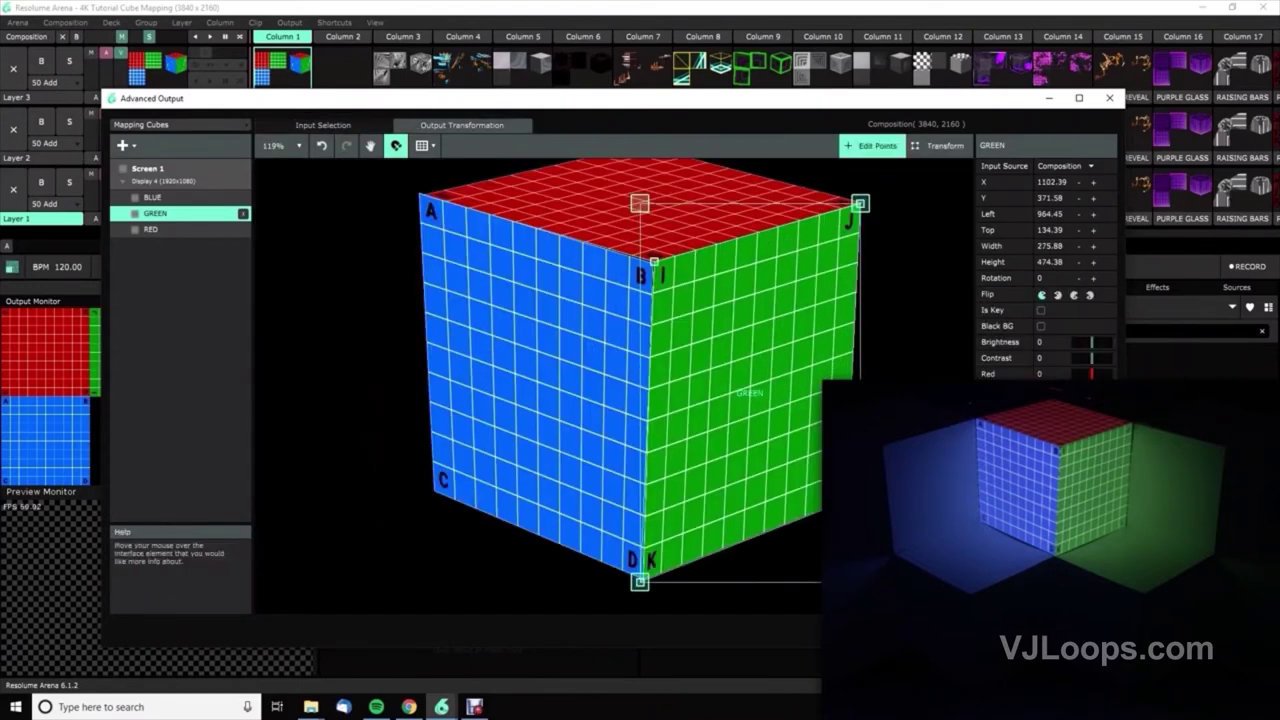
pyautogui.keyDown('shift'); pyautogui.click(152, 197); pyautogui.keyUp('shift')
pyautogui.keyDown('shift'); pyautogui.click(150, 229); pyautogui.keyUp('shift')
pyautogui.rightClick(172, 231)
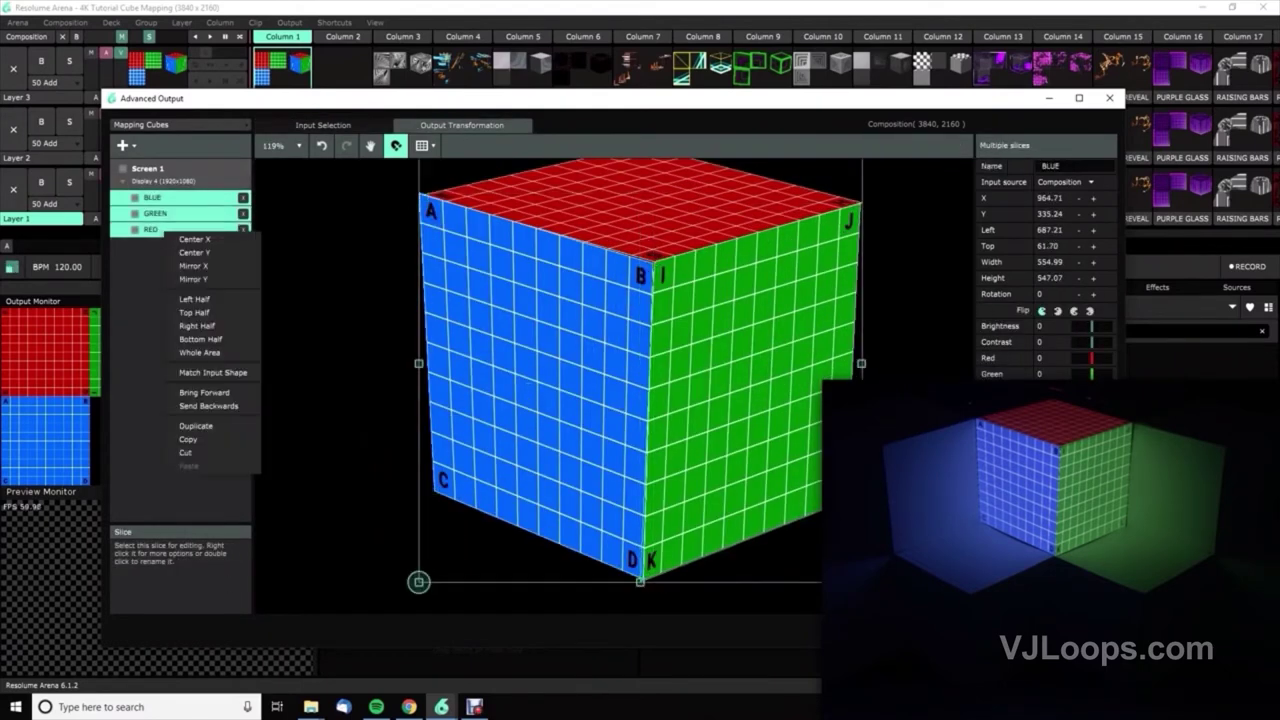
pyautogui.click(345, 376)
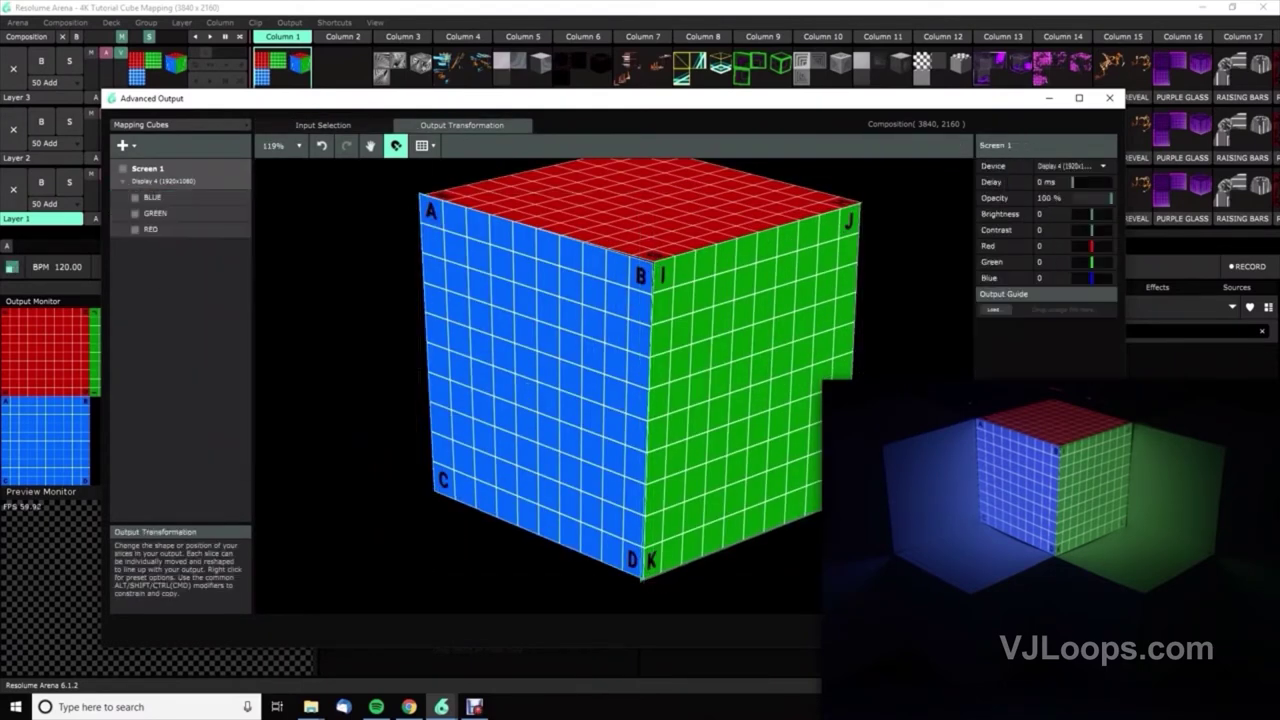
# Duplicate the BLUE, GREEN and RED slices together and move the copies onto the lower left physical cube
pyautogui.scroll(-5, 345, 376)
pyautogui.moveTo(345, 376); pyautogui.dragTo(460, 270)
pyautogui.scroll(-1, 487, 352)
pyautogui.click(152, 197)
pyautogui.hotkey('ctrl', 'a')
pyautogui.rightClick(180, 192)
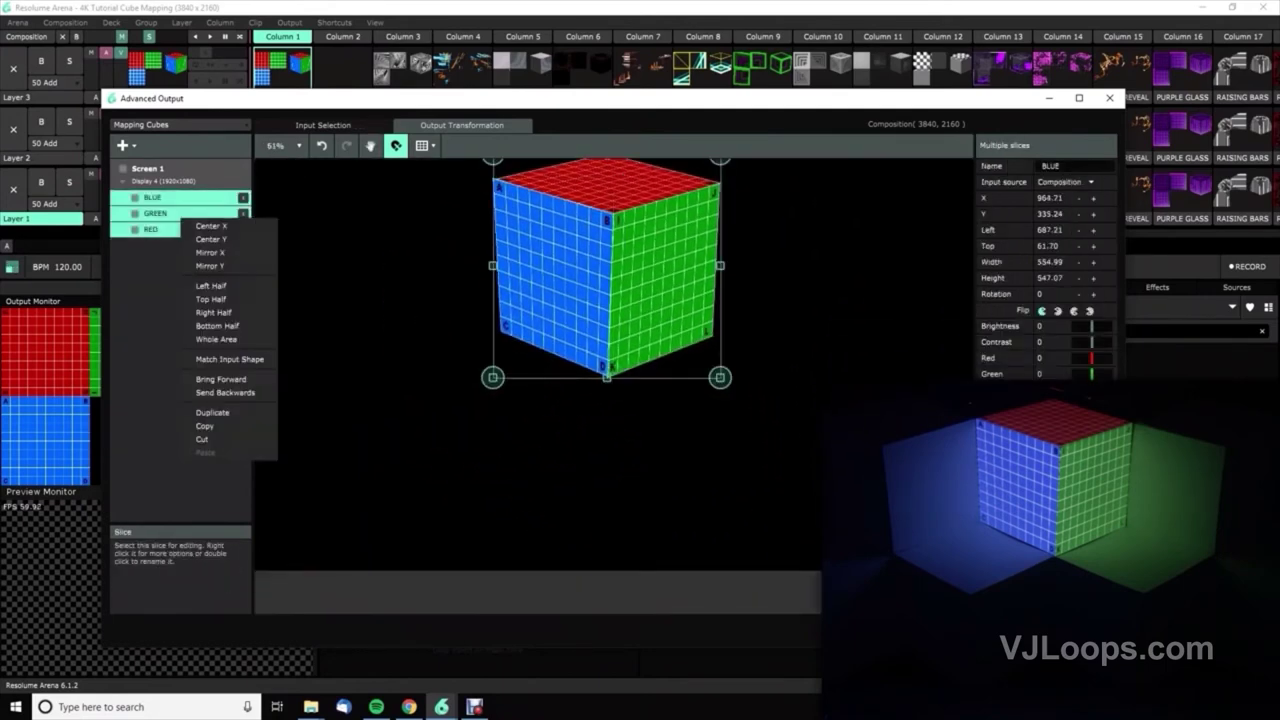
pyautogui.click(220, 412)
pyautogui.moveTo(607, 268); pyautogui.dragTo(495, 459)
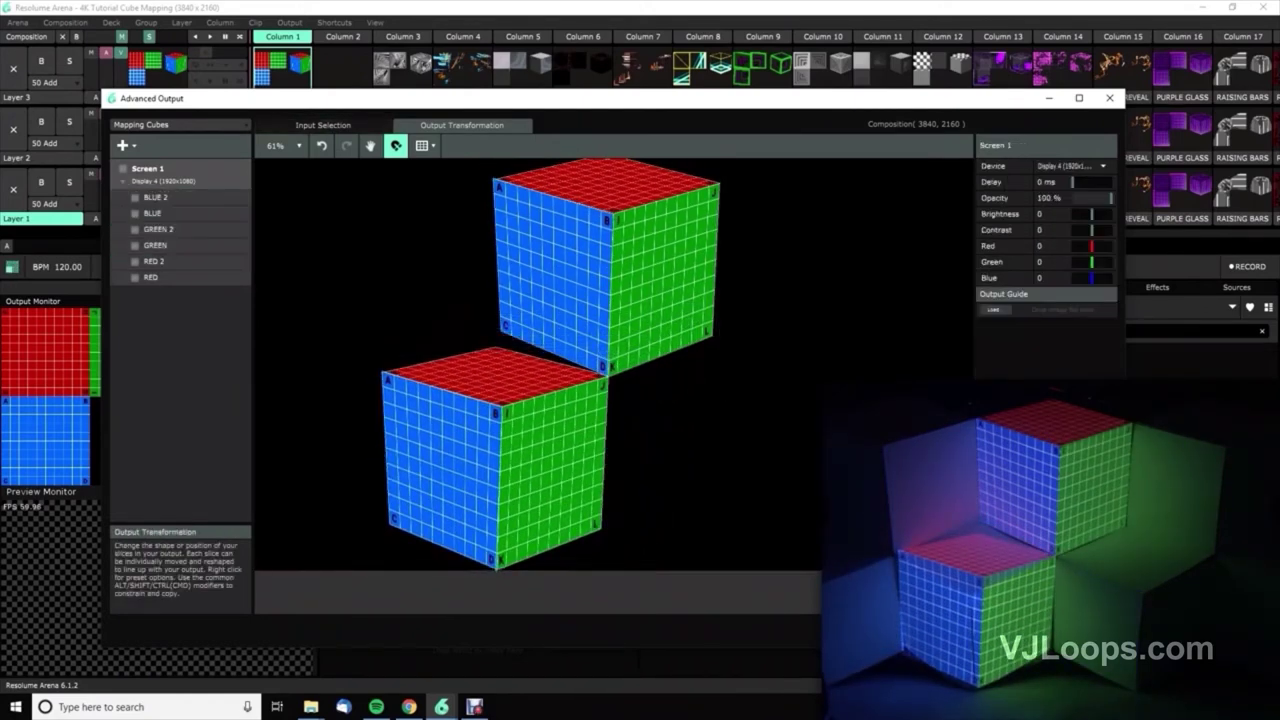
# Adjust the RED 2 slice's rear and left corner points to the lower left cube's top face, about 569 x 187 px
pyautogui.click(494, 371)
pyautogui.click(872, 146)
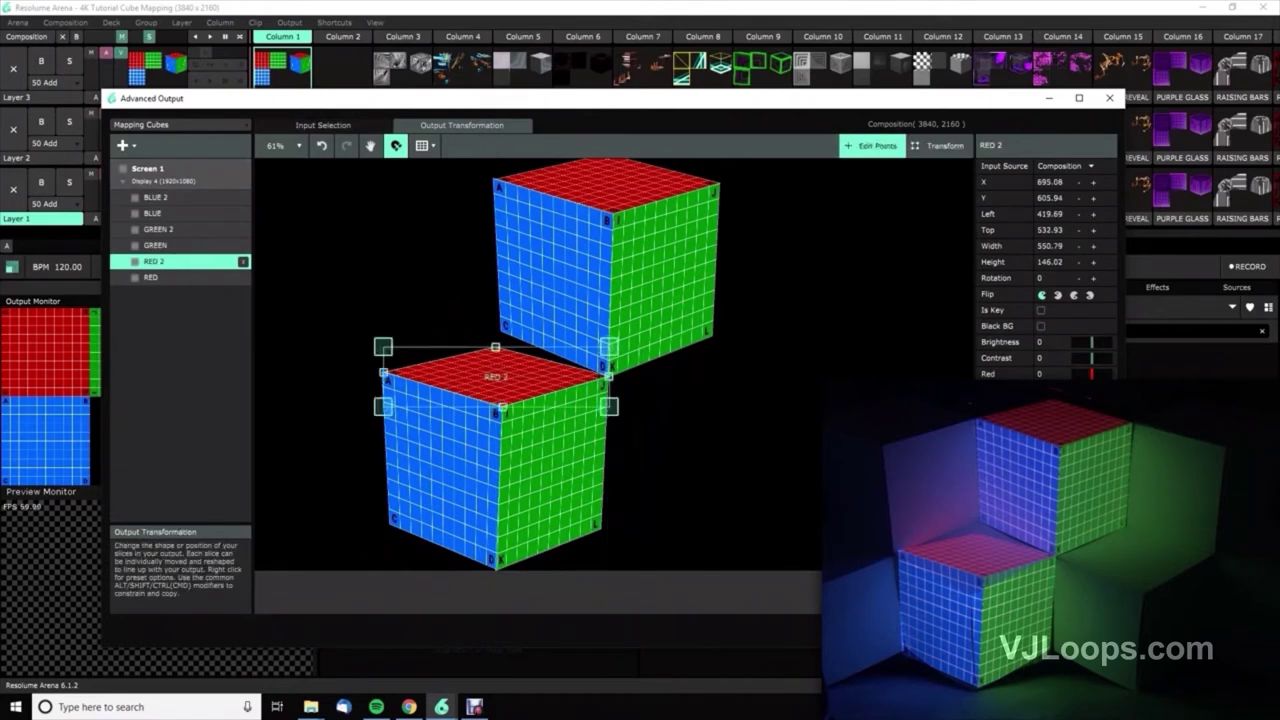
pyautogui.moveTo(495, 346); pyautogui.dragTo(500, 328)
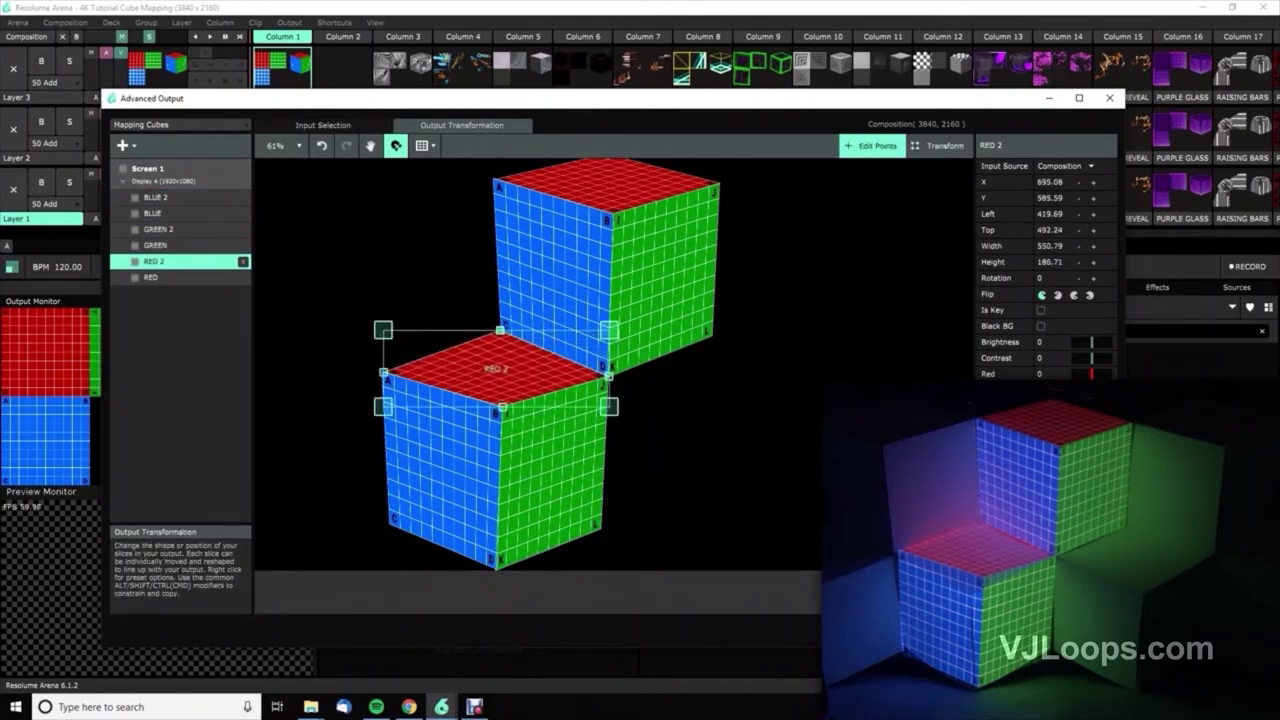
pyautogui.moveTo(383, 375); pyautogui.dragTo(376, 378)
# Move the shared front corner of BLUE 2, RED 2 and GREEN 2 to the cube's near top vertex and refine RED 2's left corner
pyautogui.click(393, 395)
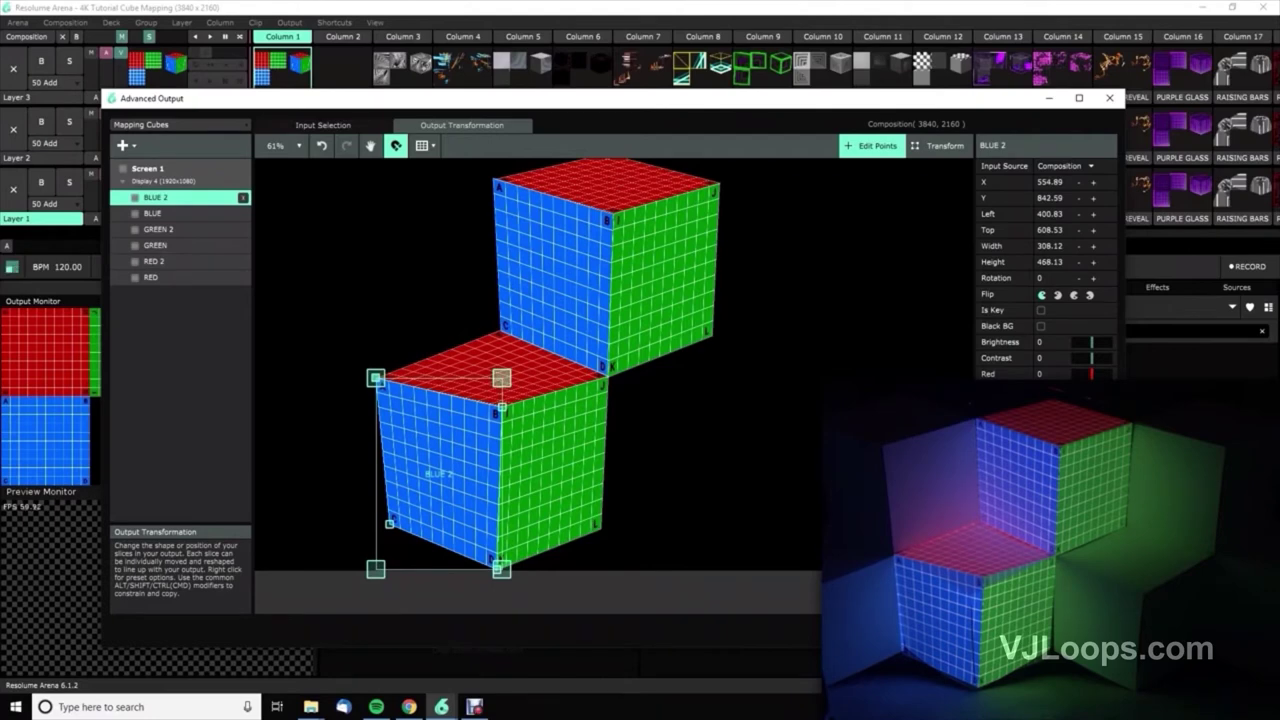
pyautogui.moveTo(502, 407); pyautogui.dragTo(480, 432)
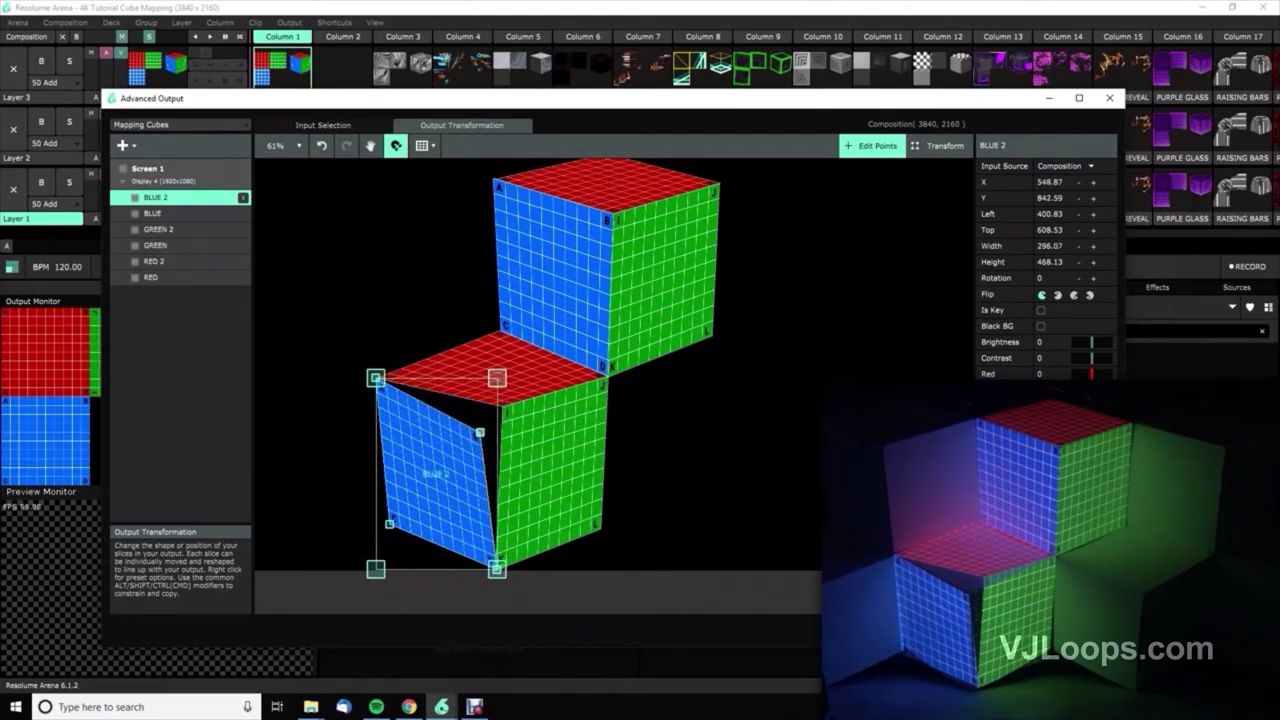
pyautogui.click(499, 364)
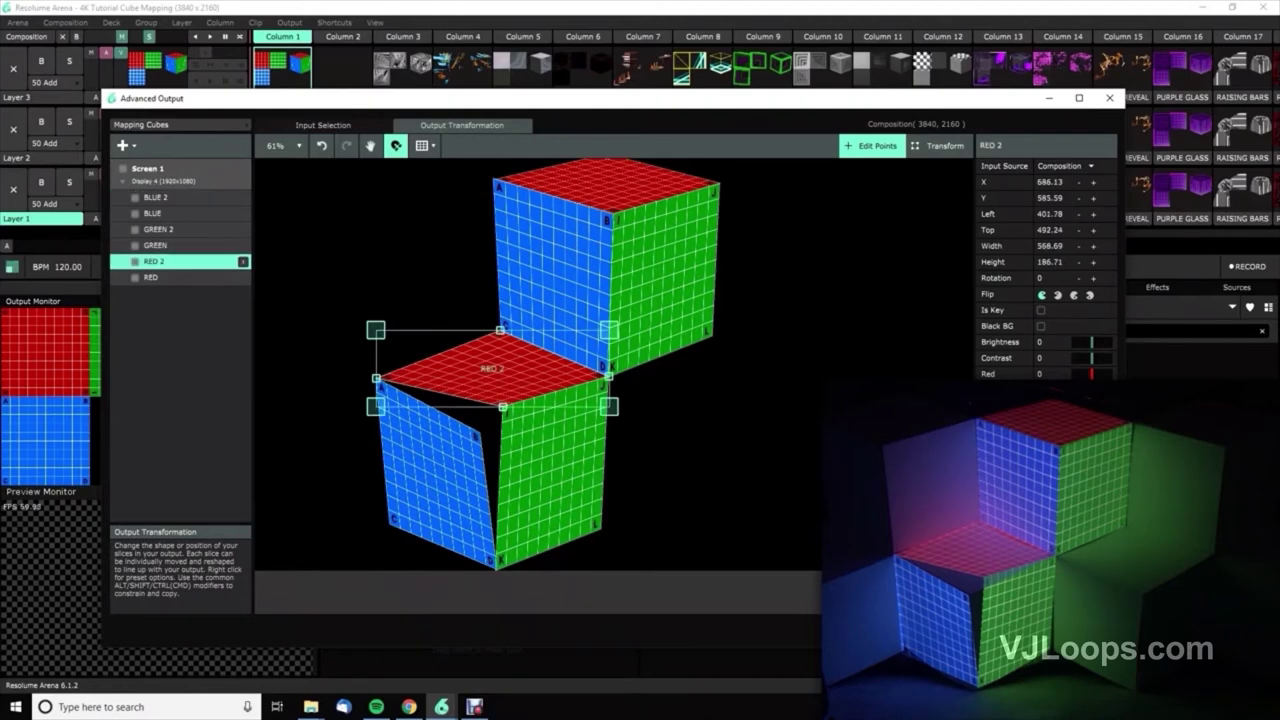
pyautogui.moveTo(502, 407); pyautogui.dragTo(479, 432)
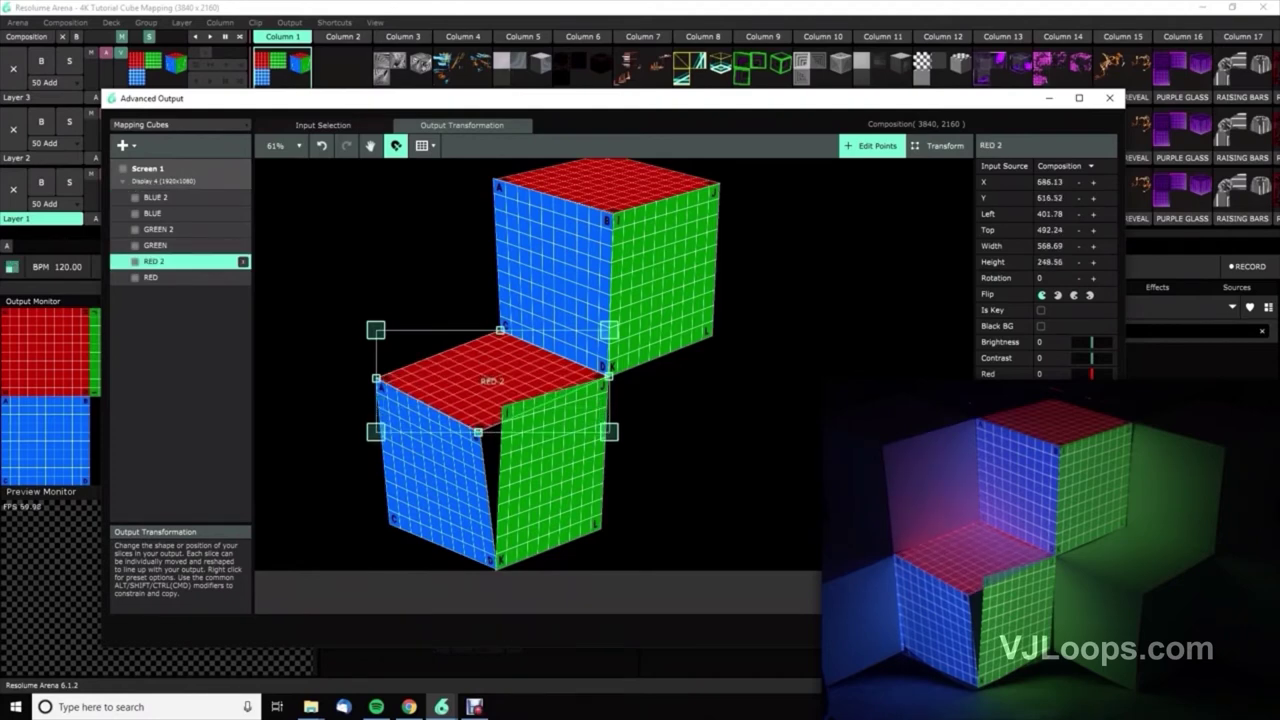
pyautogui.moveTo(376, 378); pyautogui.dragTo(374, 378)
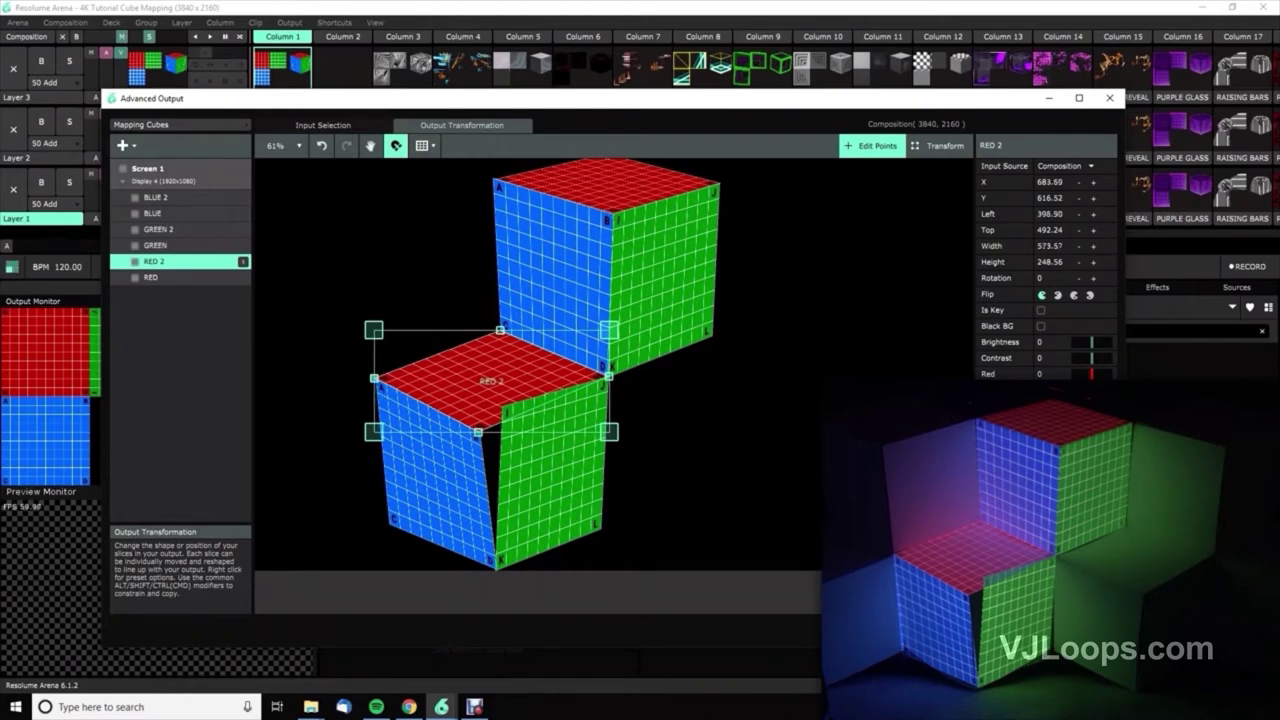
pyautogui.click(541, 450)
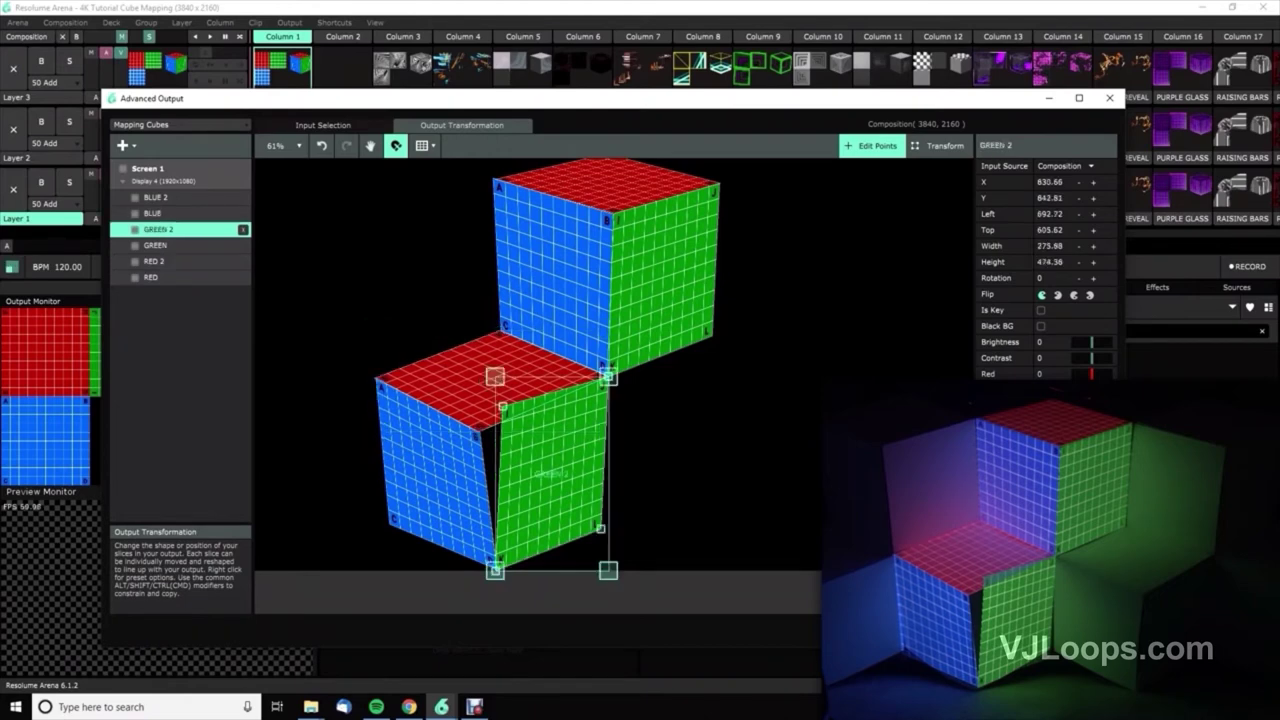
pyautogui.moveTo(503, 407); pyautogui.dragTo(481, 431)
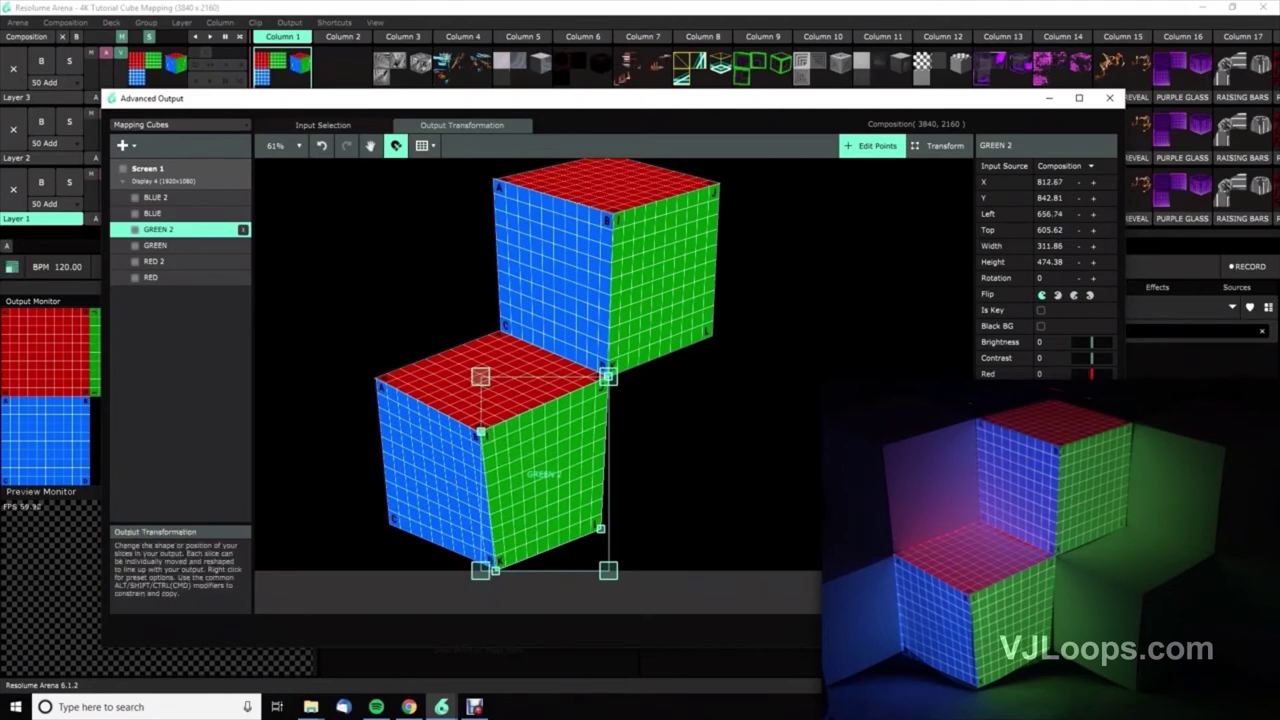
# Fit the lower corners of GREEN 2 and BLUE 2 to the cube's bottom edges, about 312 x 481 px and 285 x 493 px overall
pyautogui.moveTo(600, 528); pyautogui.dragTo(603, 512)
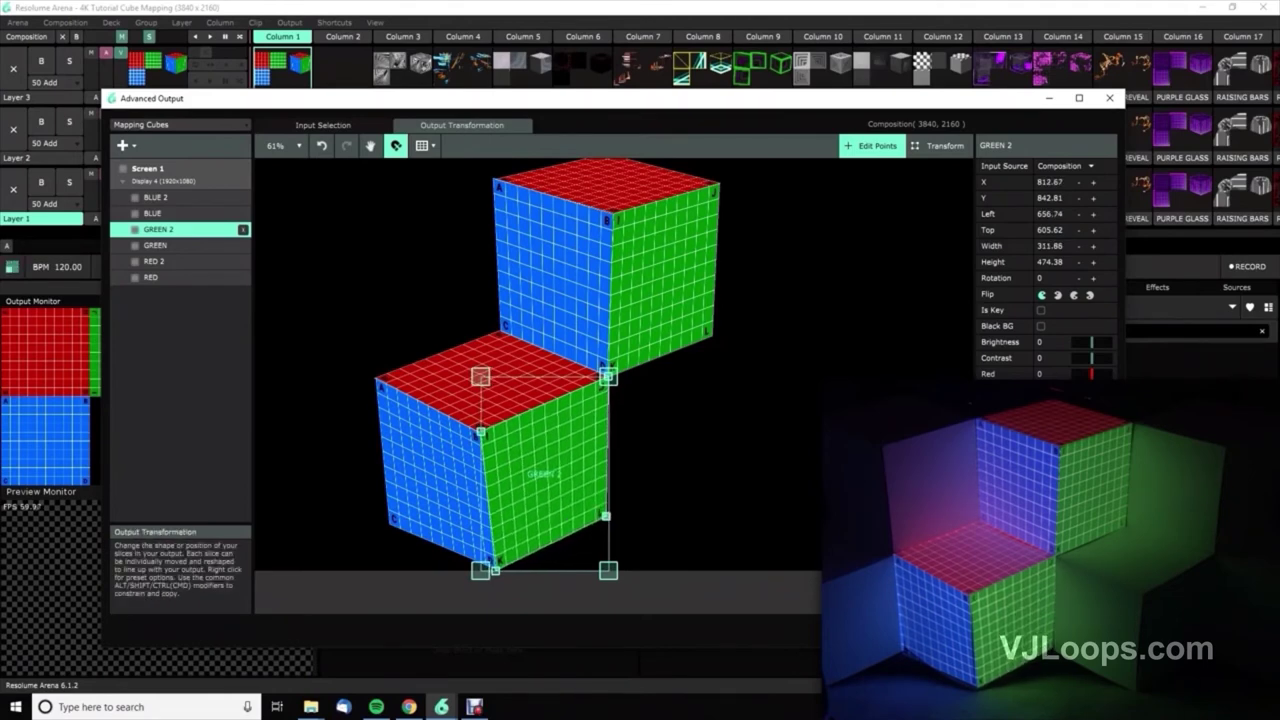
pyautogui.moveTo(495, 571); pyautogui.dragTo(496, 572)
pyautogui.click(452, 505)
pyautogui.click(528, 512)
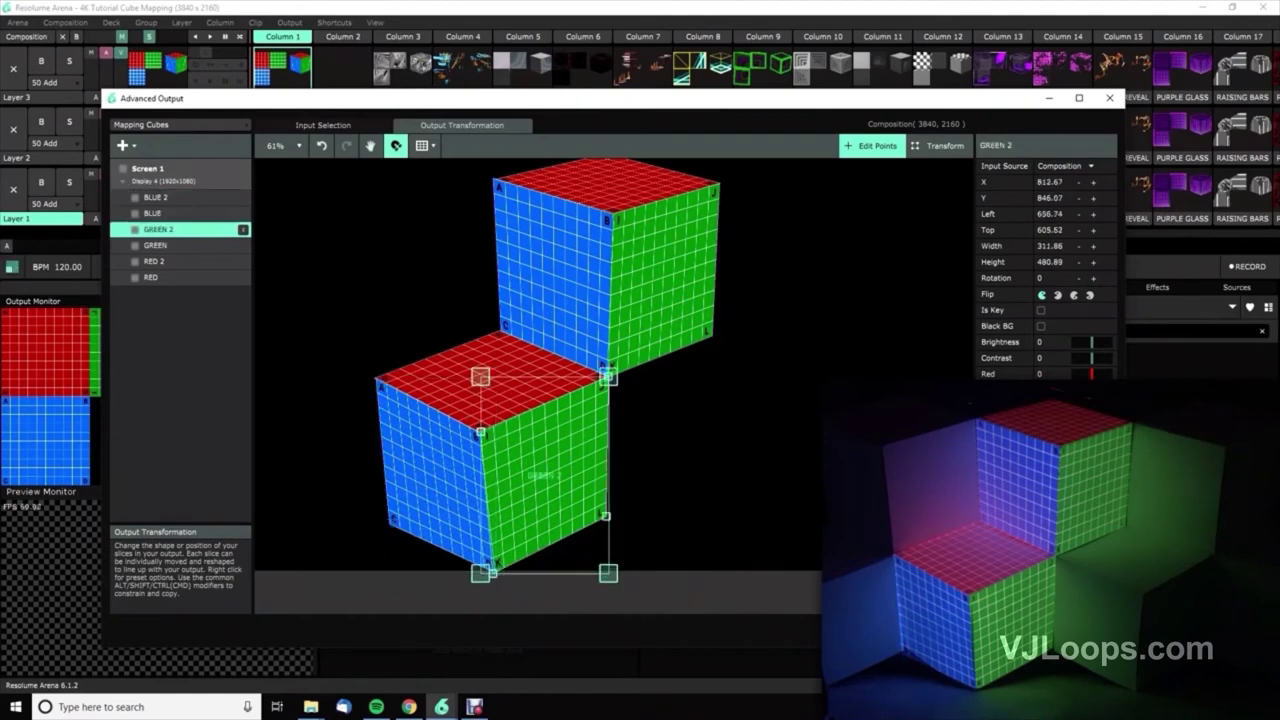
pyautogui.click(453, 506)
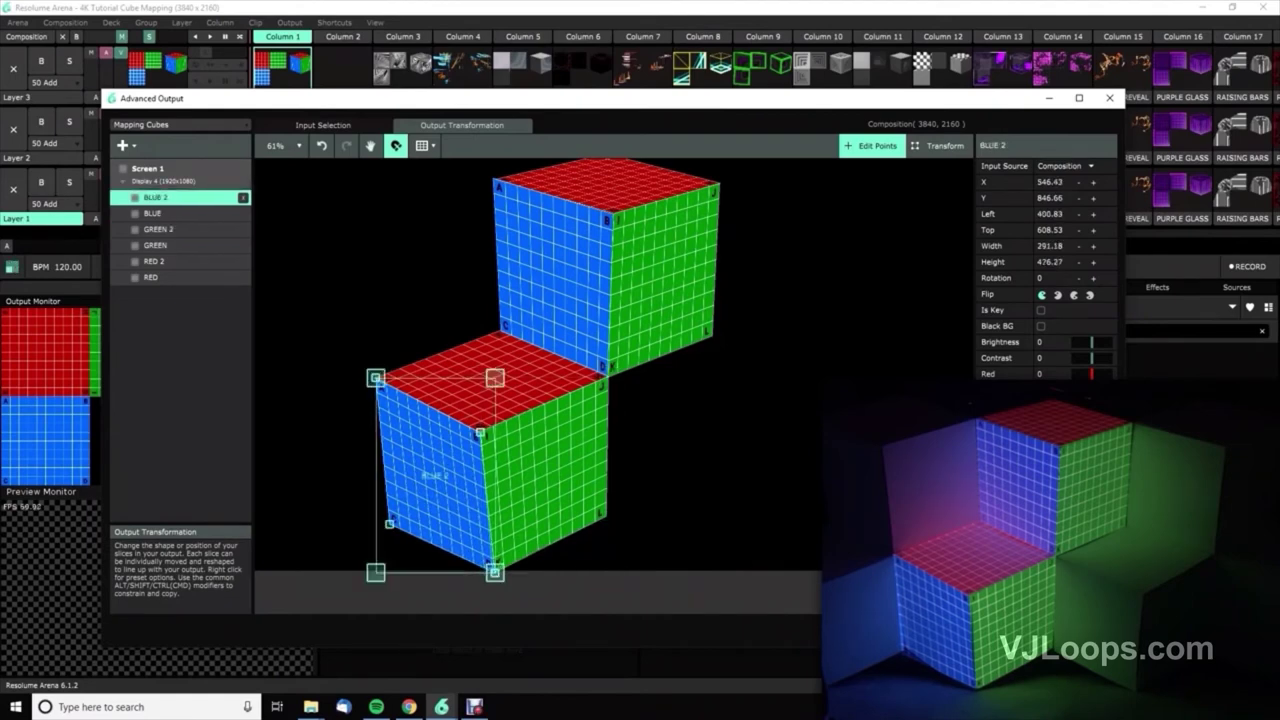
pyautogui.moveTo(390, 524); pyautogui.dragTo(395, 517)
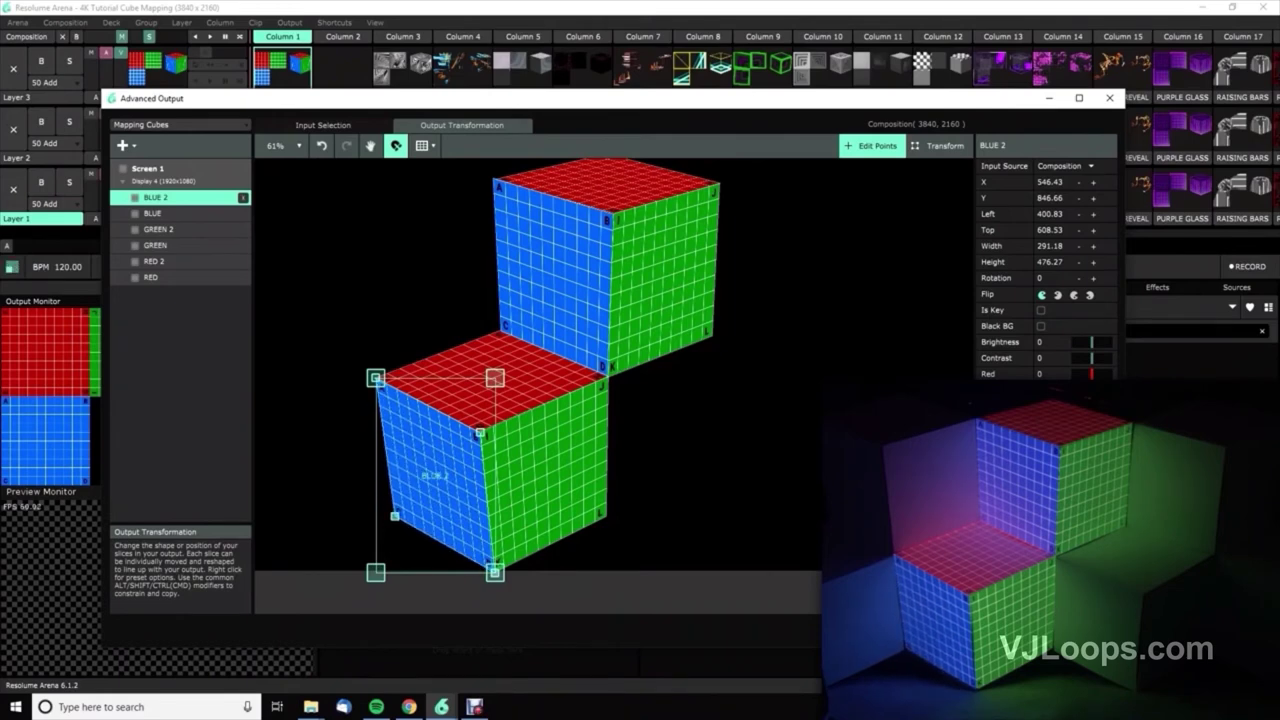
pyautogui.moveTo(495, 572); pyautogui.dragTo(492, 579)
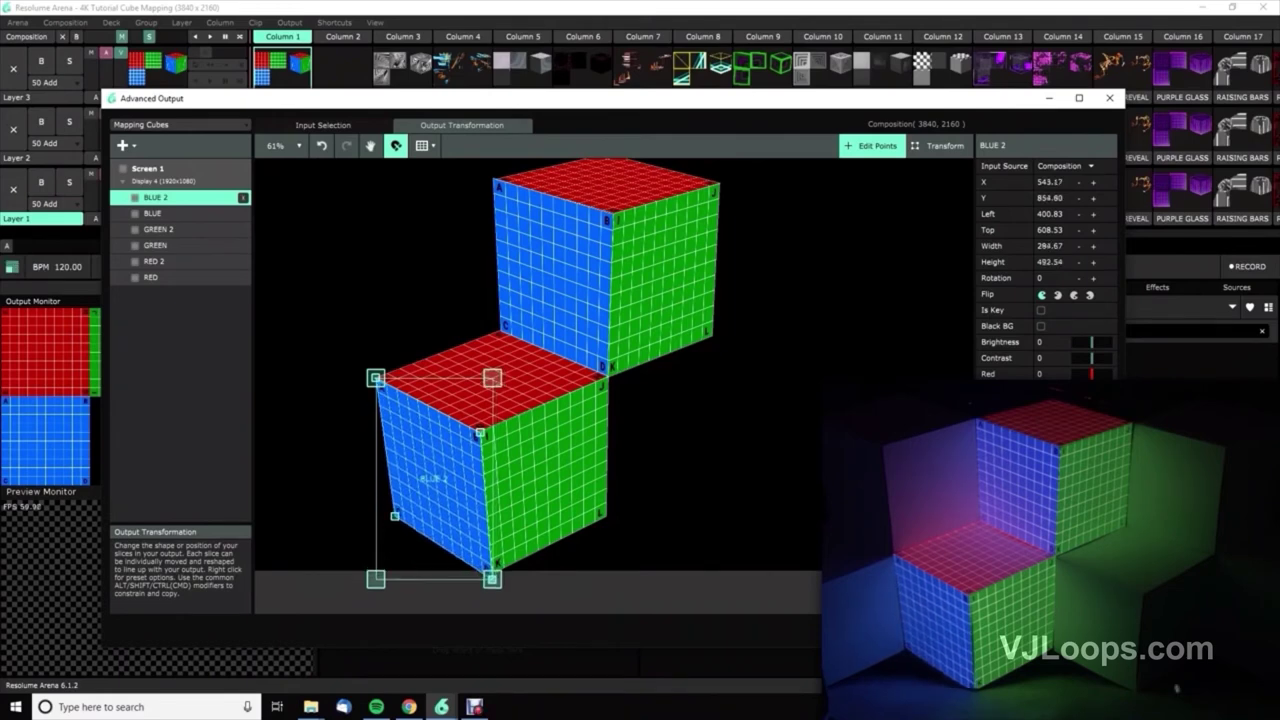
# Select the RED 2, GREEN 2 and BLUE 2 slices and reorder them below the original RED slice
pyautogui.click(530, 506)
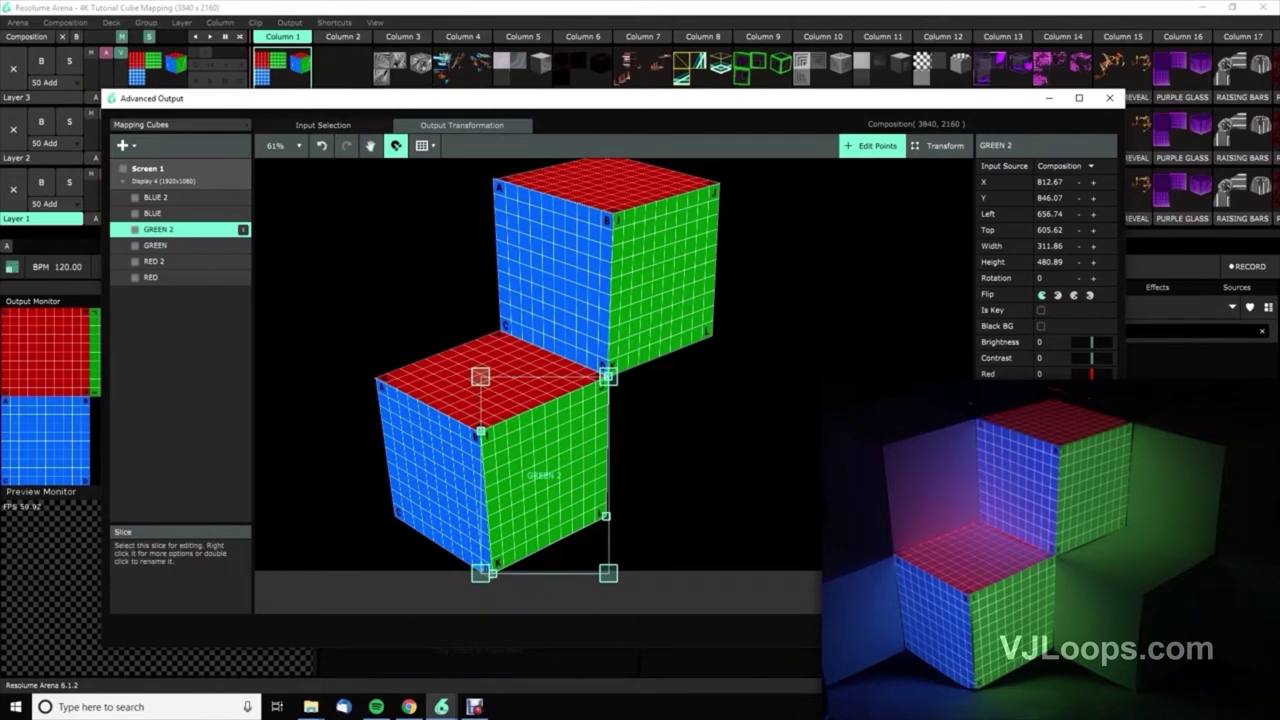
pyautogui.click(155, 262)
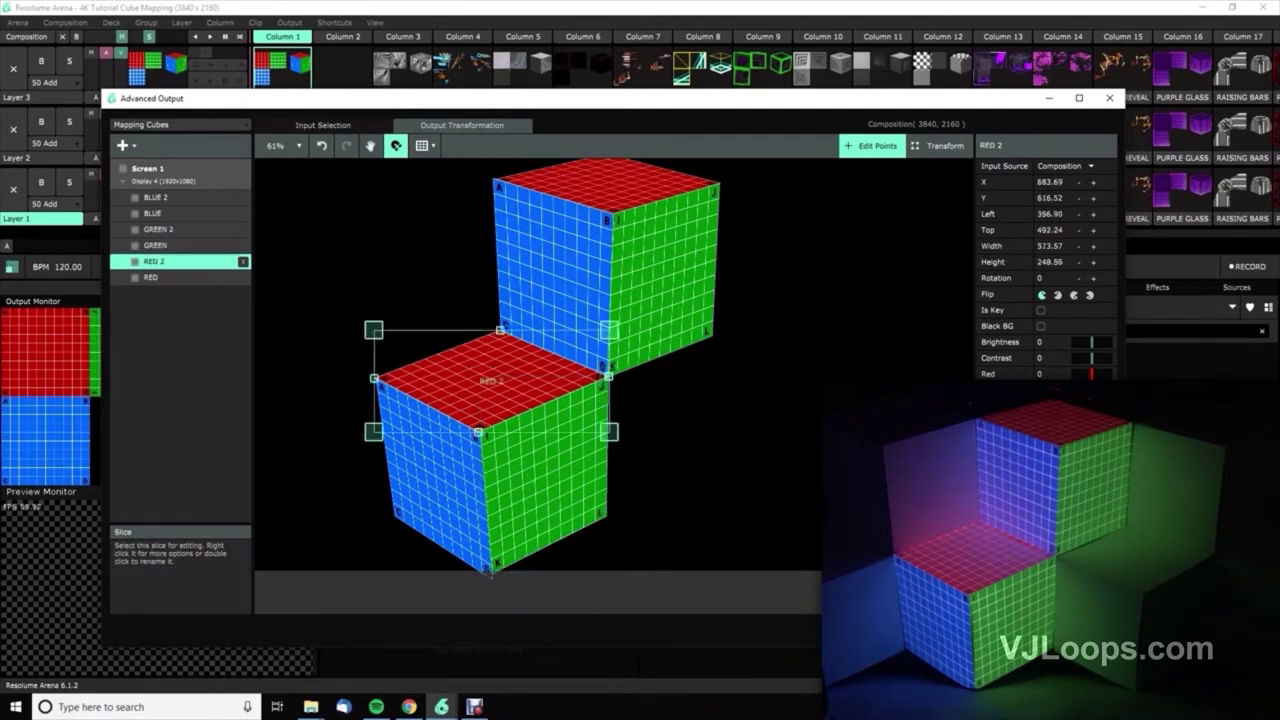
pyautogui.keyDown('ctrl'); pyautogui.click(158, 230); pyautogui.keyUp('ctrl')
pyautogui.keyDown('ctrl'); pyautogui.click(156, 198); pyautogui.keyUp('ctrl')
pyautogui.moveTo(156, 198); pyautogui.dragTo(155, 275)
# Duplicate the second cube's three slices, place the copies first in the slice order and move them onto the lower right cube
pyautogui.rightClick(172, 254)
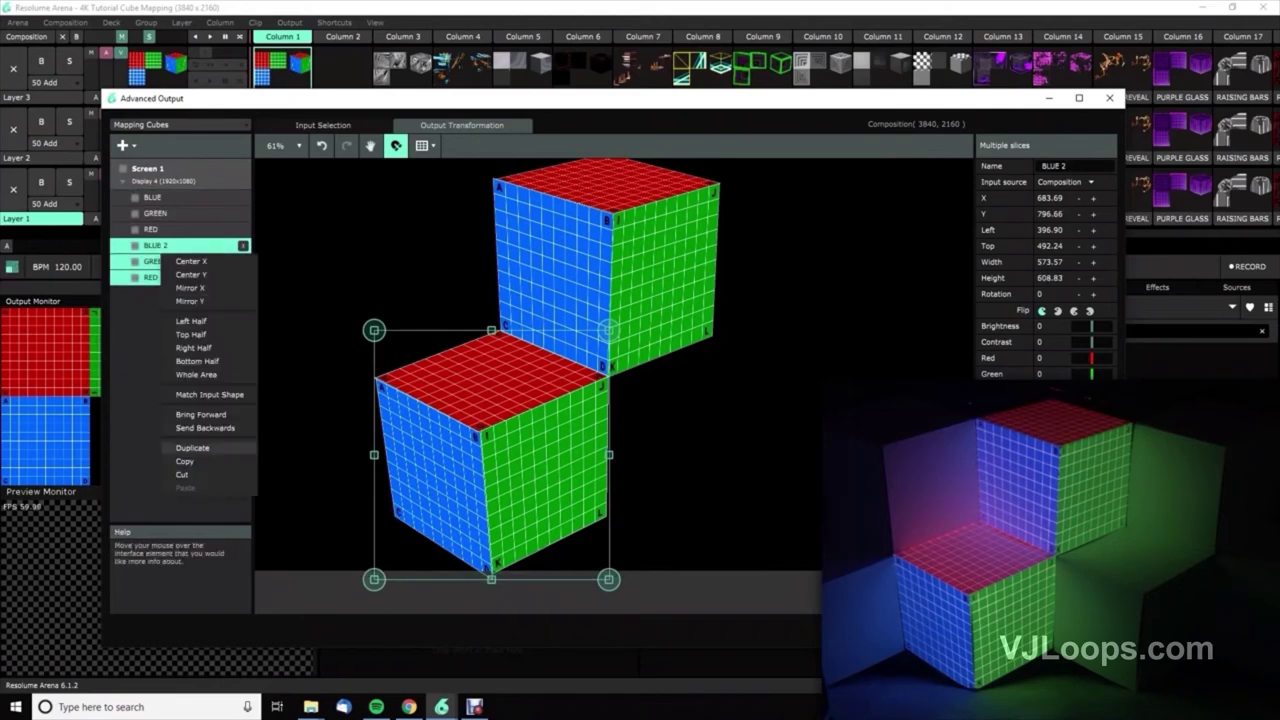
pyautogui.click(193, 448)
pyautogui.moveTo(156, 246); pyautogui.dragTo(156, 192)
pyautogui.moveTo(491, 450); pyautogui.dragTo(726, 449)
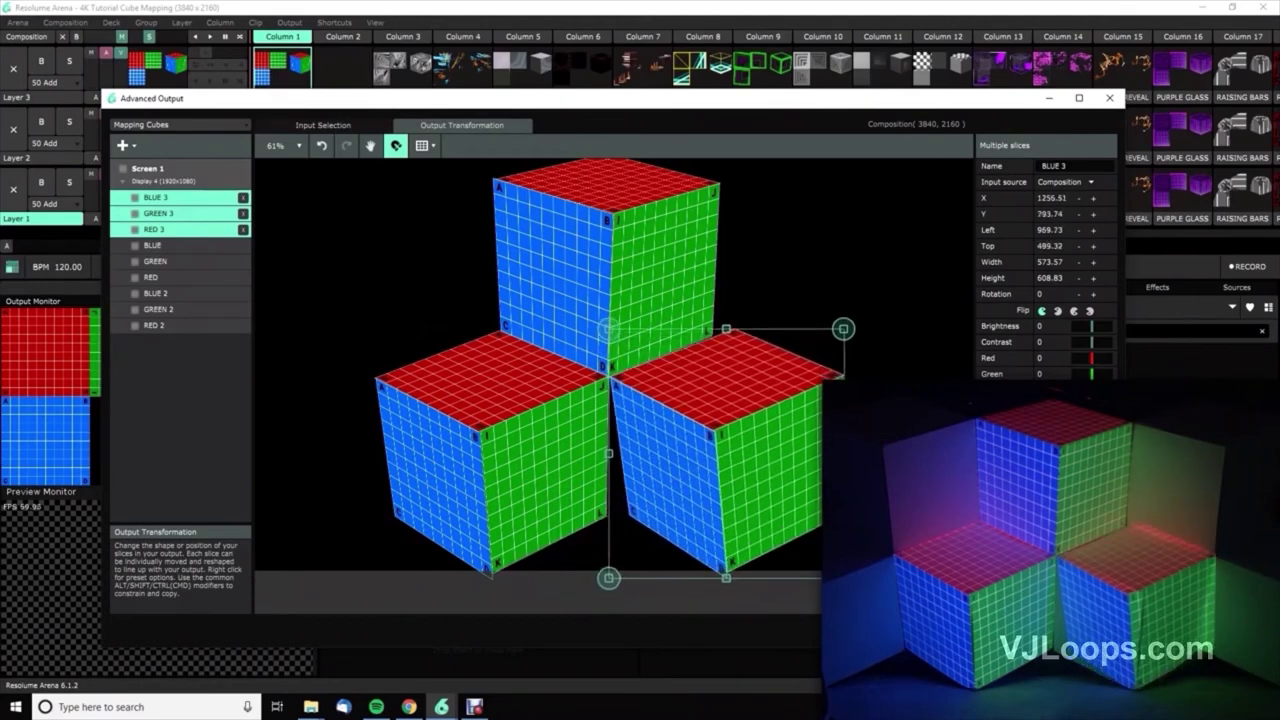
# Select only RED 3 and move its back, right and front corners onto the lower right cube's top face
pyautogui.click(890, 450)
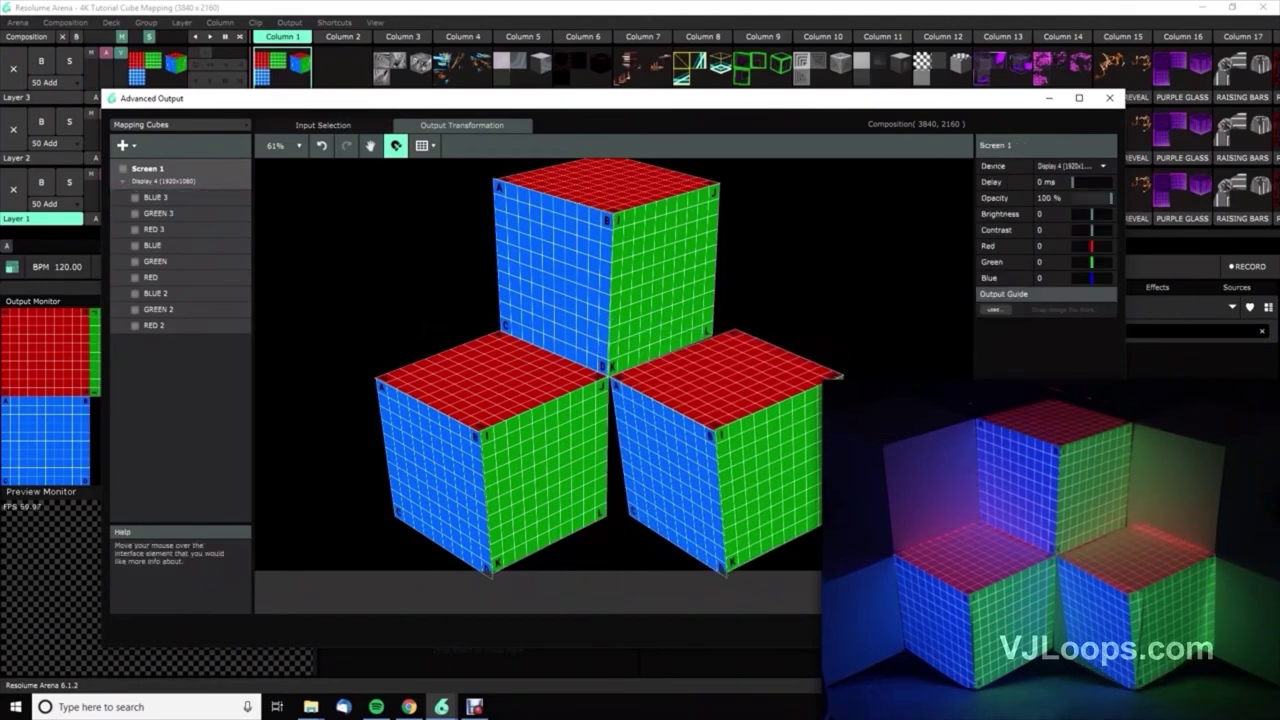
pyautogui.click(728, 378)
pyautogui.click(872, 146)
pyautogui.moveTo(736, 329); pyautogui.dragTo(713, 335)
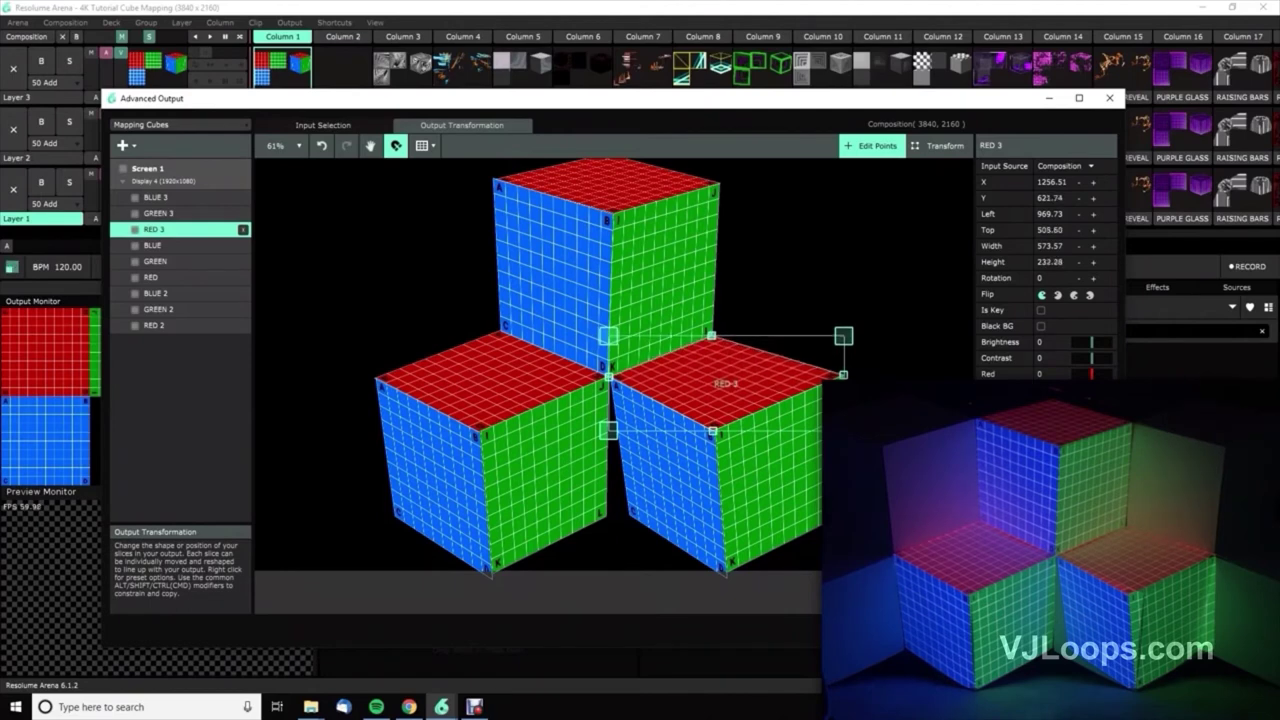
pyautogui.moveTo(843, 375); pyautogui.dragTo(839, 375)
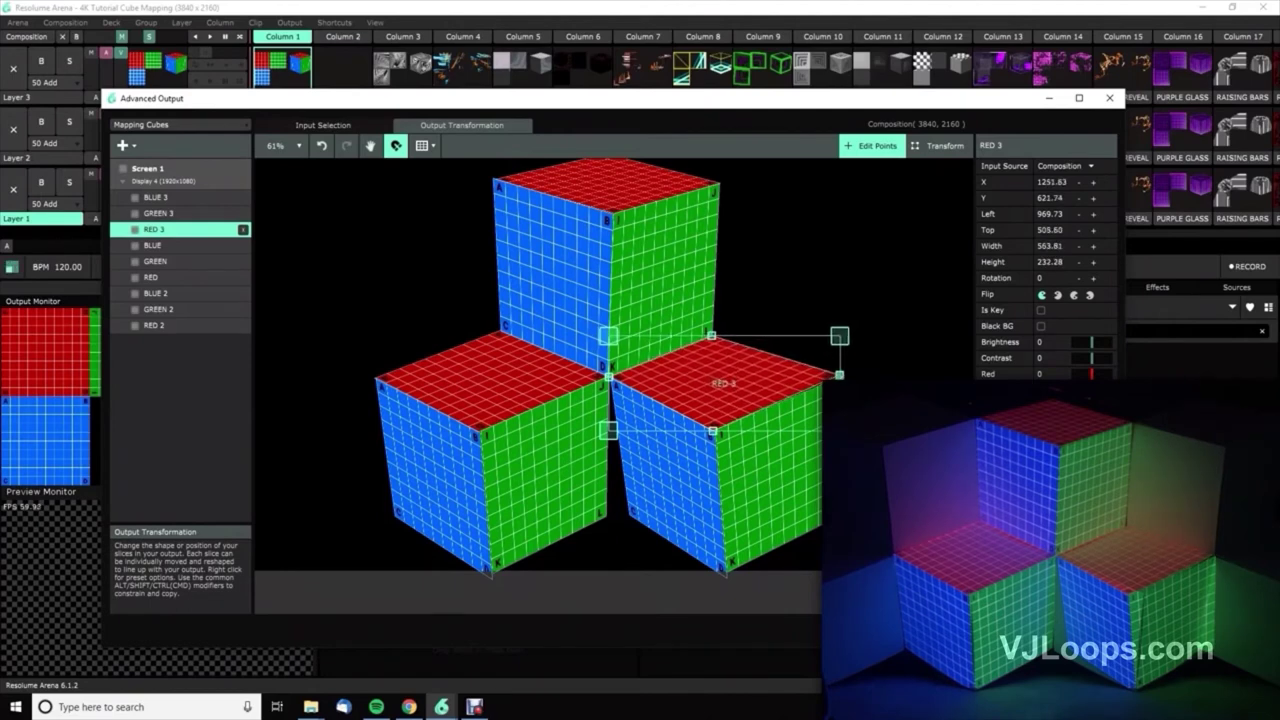
pyautogui.moveTo(713, 431)
pyautogui.mouseDown()
pyautogui.moveTo(731, 419)
pyautogui.moveTo(737, 430)
pyautogui.mouseUp()
# Align GREEN 3's upper corners with the cube's top edge and refine RED 3's front corner, about 562 x 231 px overall
pyautogui.click(757, 455)
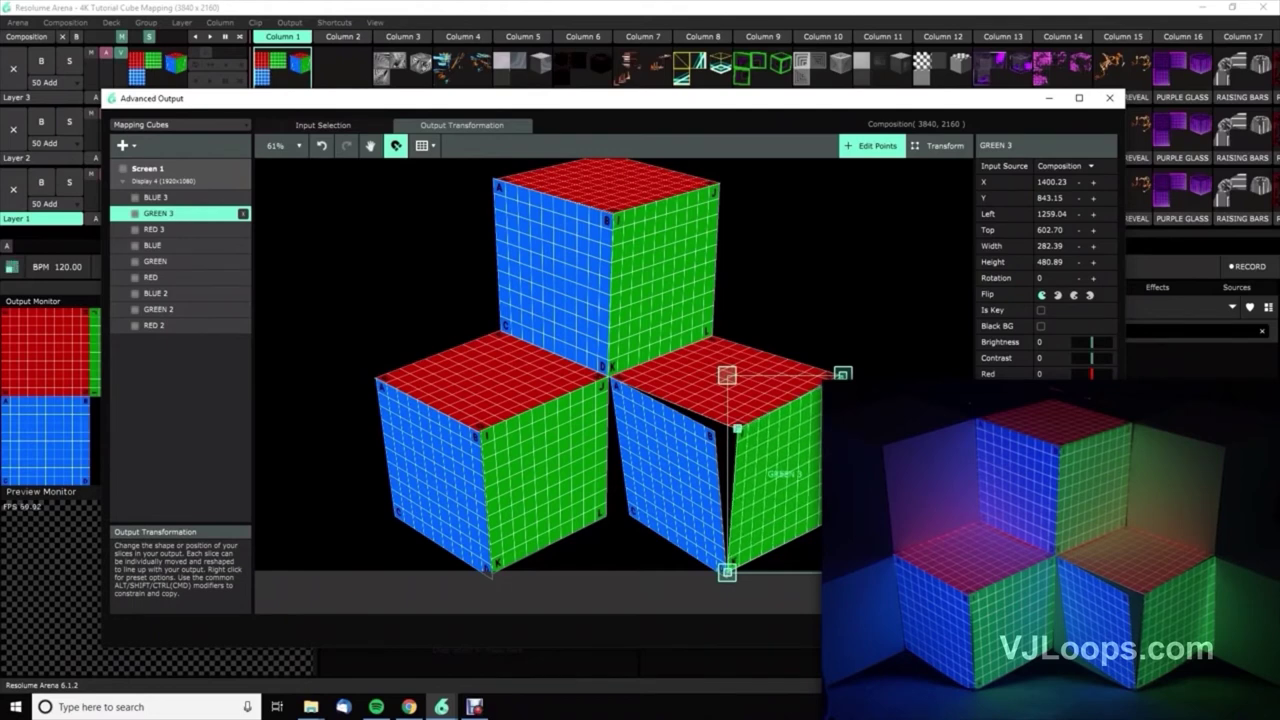
pyautogui.click(740, 424)
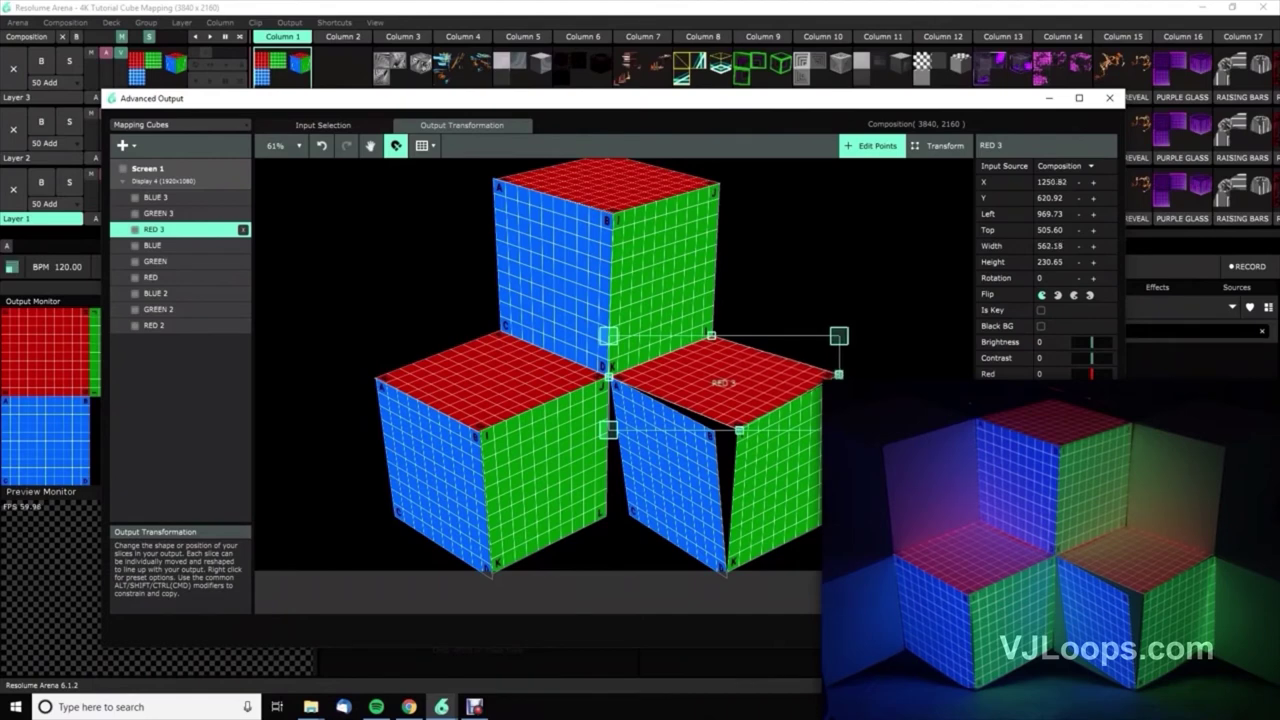
pyautogui.click(750, 443)
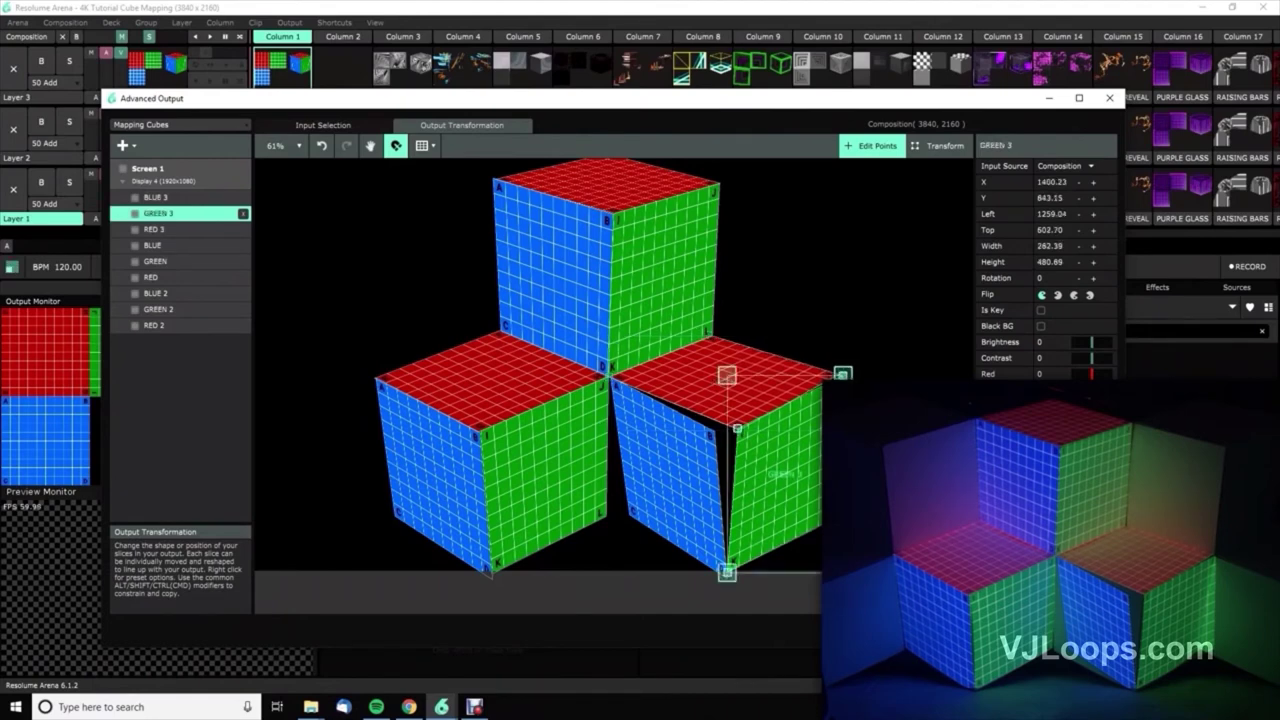
pyautogui.moveTo(842, 373); pyautogui.dragTo(839, 375)
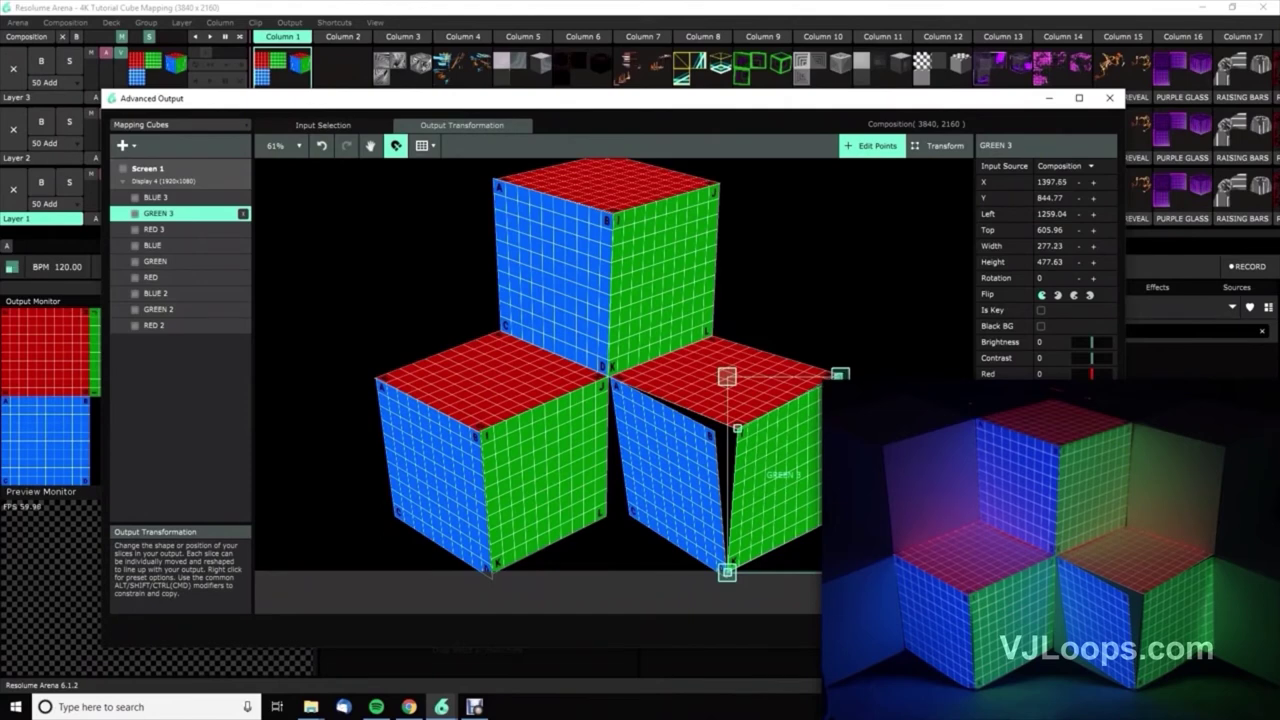
# Fit BLUE 3's upper front, lower left and lower front corners to the lower right cube's side face, about 312 px wide
pyautogui.click(694, 459)
pyautogui.moveTo(714, 432); pyautogui.dragTo(736, 432)
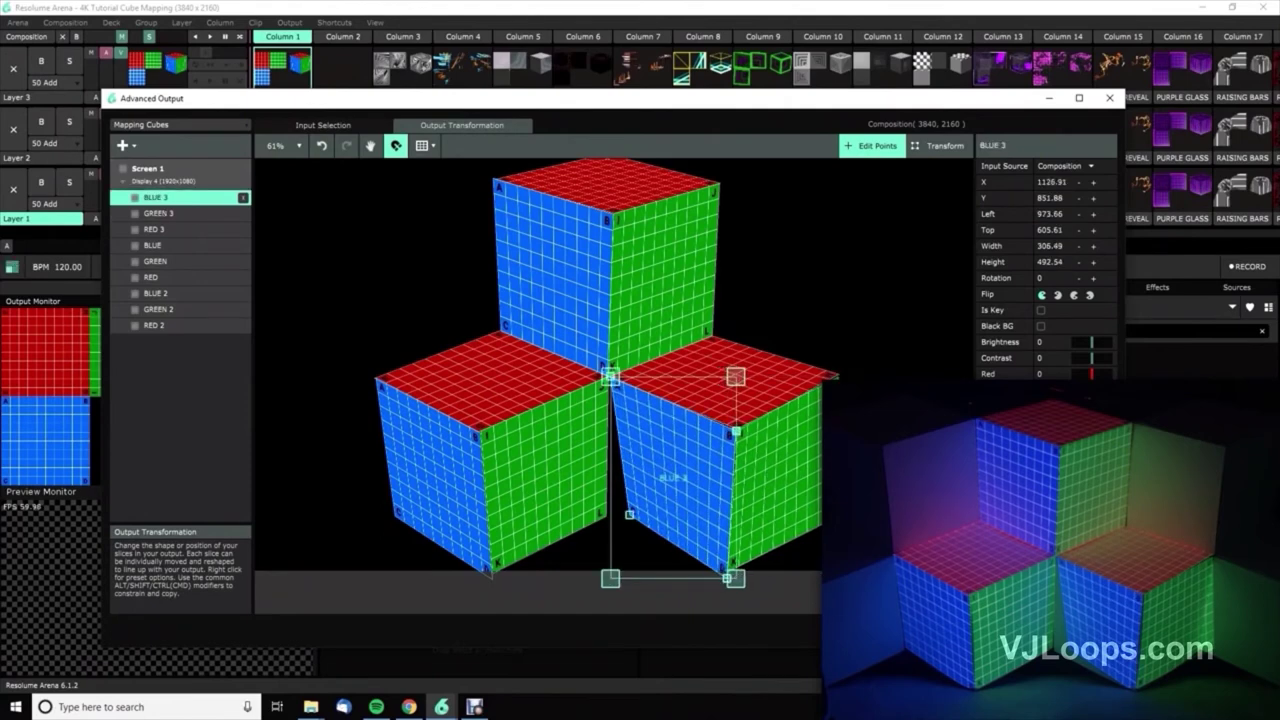
pyautogui.moveTo(629, 514); pyautogui.dragTo(608, 518)
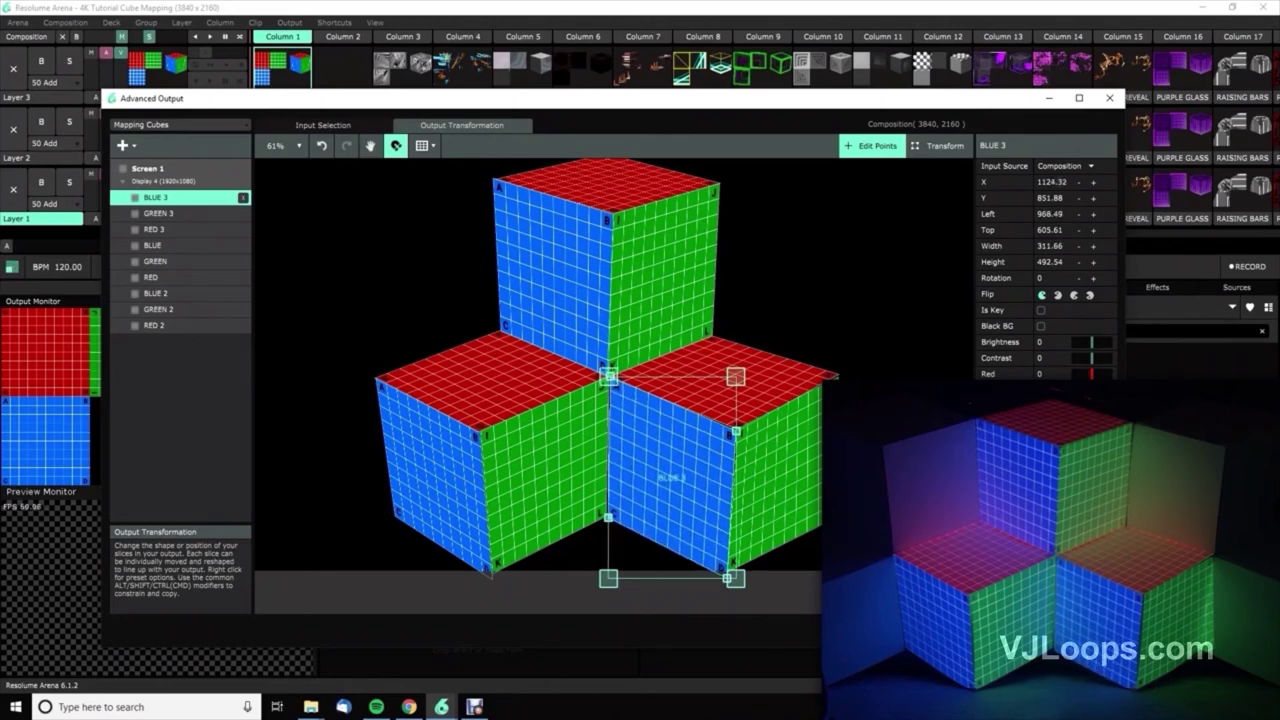
pyautogui.moveTo(726, 578); pyautogui.dragTo(725, 577)
# Fit GREEN 3's lower corners to the cube's bottom edge, about 281 x 497 px overall, and refine RED 3's right corner
pyautogui.click(775, 490)
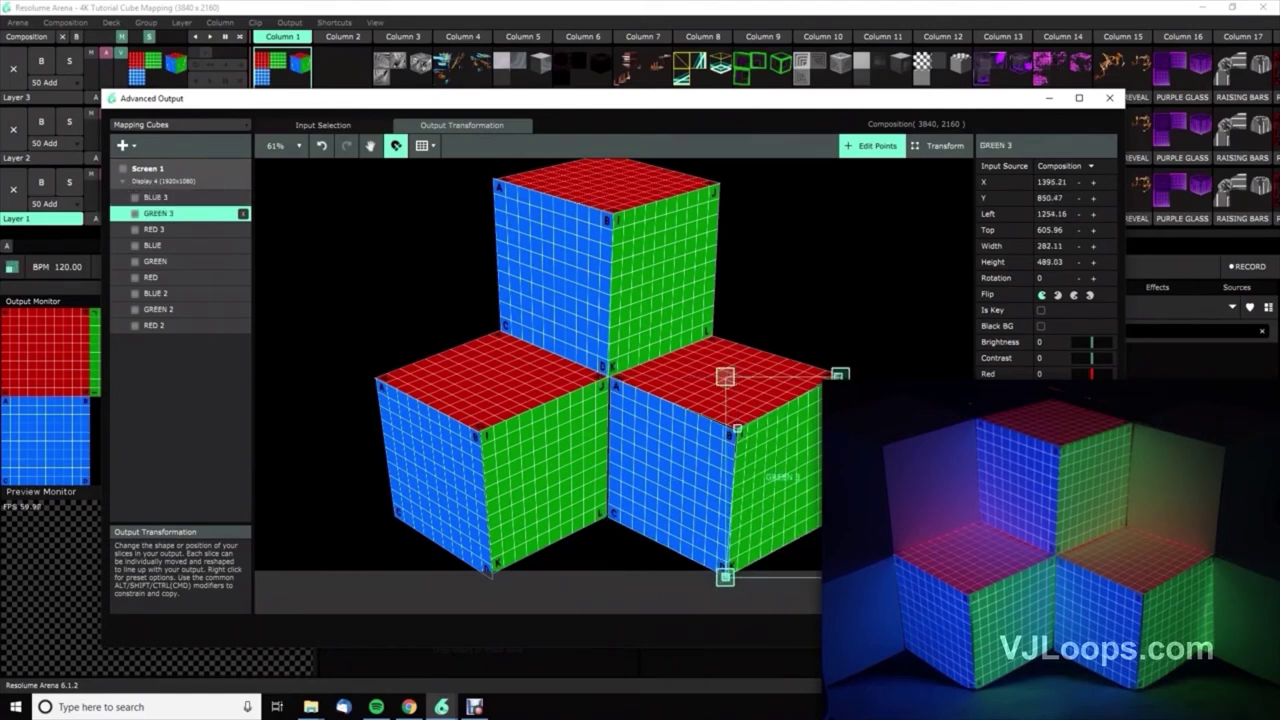
pyautogui.moveTo(840, 517); pyautogui.dragTo(818, 517)
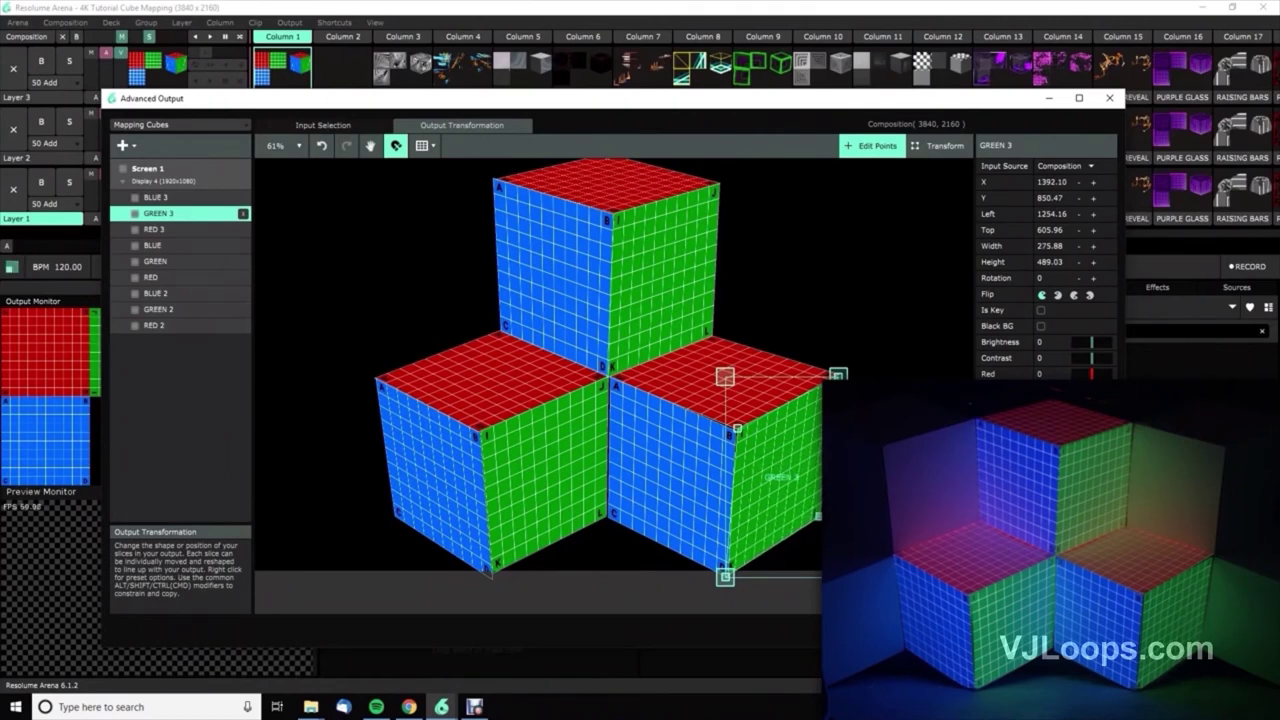
pyautogui.moveTo(725, 577); pyautogui.dragTo(723, 580)
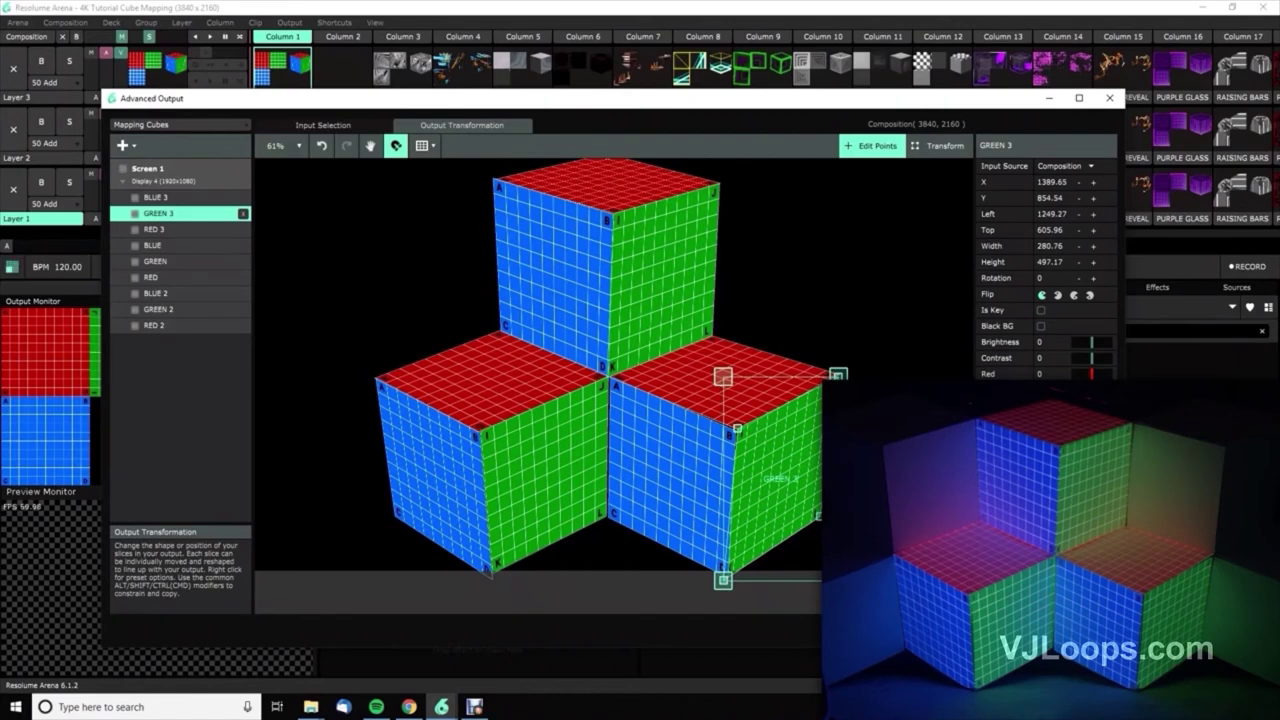
pyautogui.click(724, 390)
pyautogui.moveTo(838, 374); pyautogui.dragTo(839, 375)
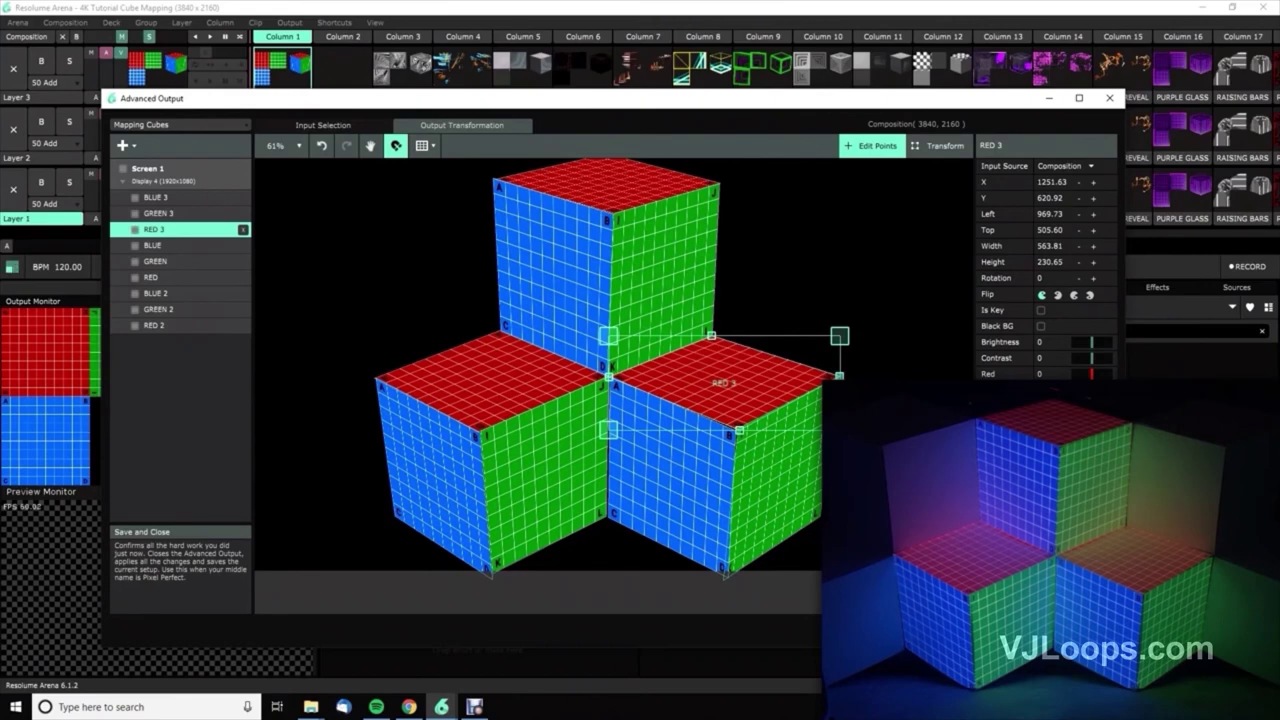
# Select the RED 3, GREEN 3 and BLUE 3 slices together and set their input source to Layer 1
pyautogui.keyDown('ctrl'); pyautogui.click(157, 214); pyautogui.keyUp('ctrl')
pyautogui.keyDown('ctrl'); pyautogui.click(153, 198); pyautogui.keyUp('ctrl')
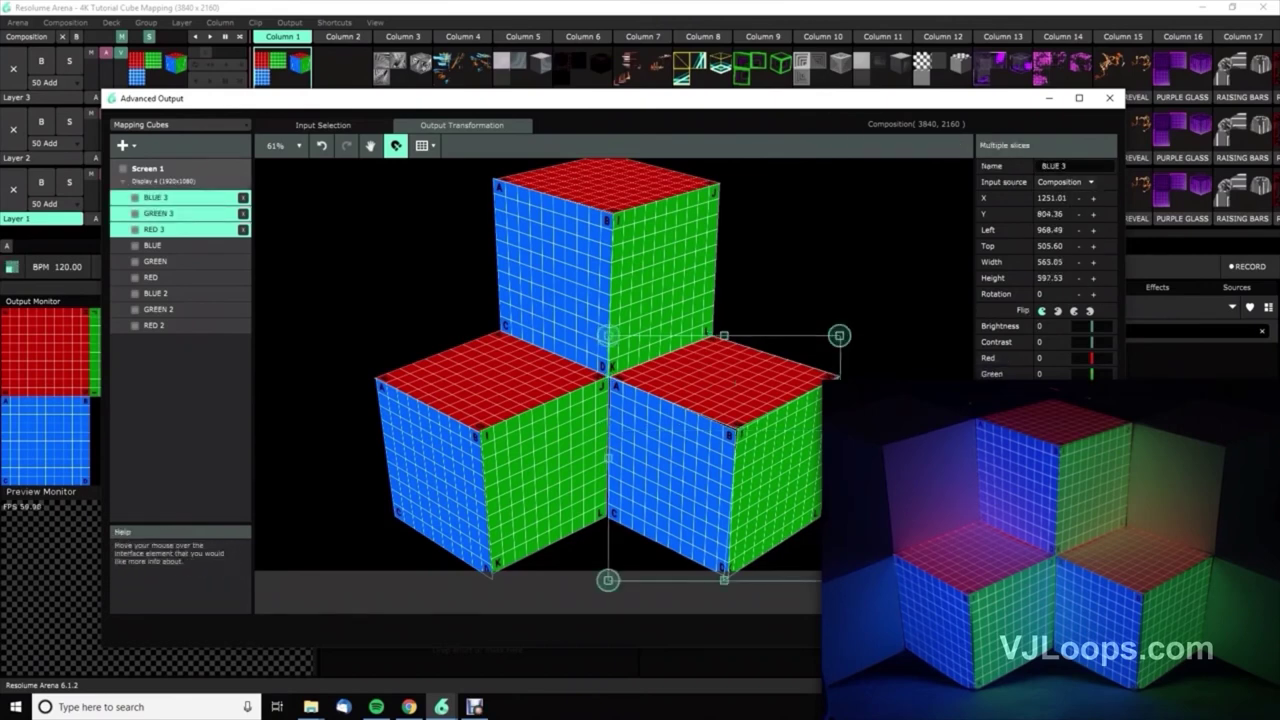
pyautogui.click(1065, 182)
pyautogui.click(1062, 265)
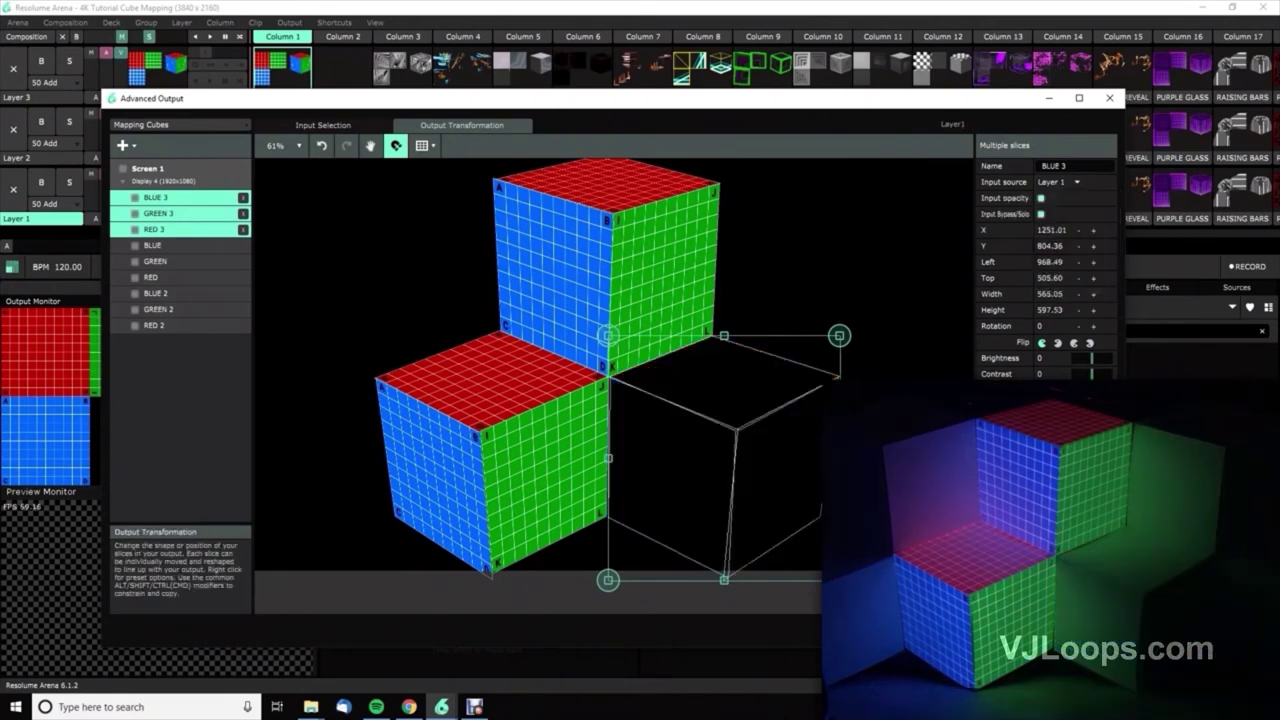
# Select the original BLUE, GREEN and RED slices and set their input source to Layer 2
pyautogui.click(153, 246)
pyautogui.keyDown('shift'); pyautogui.click(152, 278); pyautogui.keyUp('shift')
pyautogui.click(1065, 182)
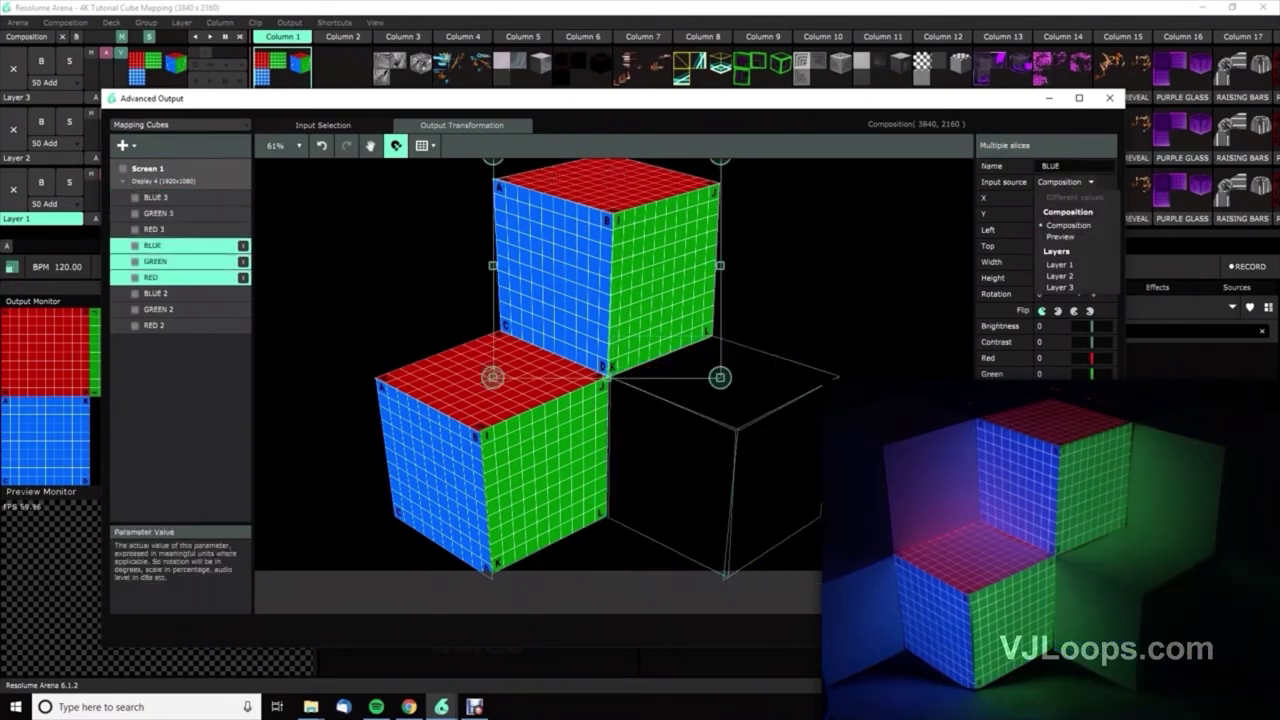
pyautogui.click(1062, 277)
# Select the BLUE 2, GREEN 2 and RED 2 slices, set their input source to Layer 3 and close the advanced output setup
pyautogui.click(432, 479)
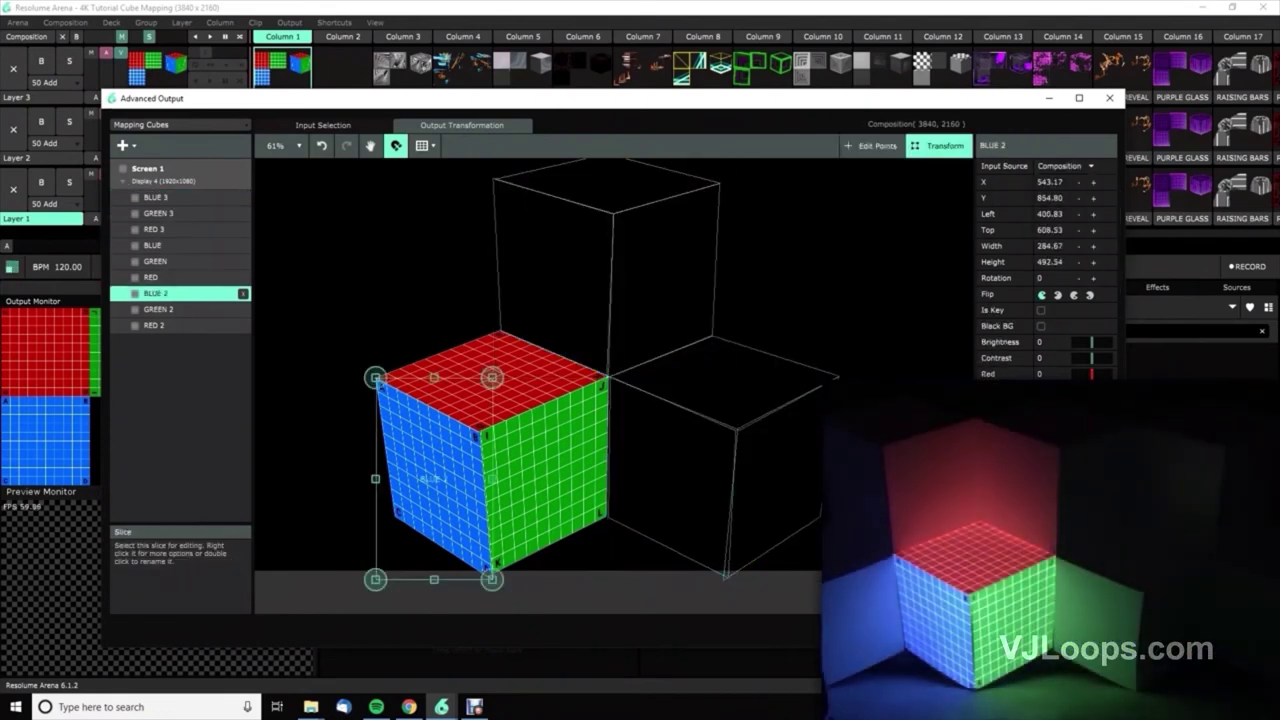
pyautogui.keyDown('shift'); pyautogui.click(153, 326); pyautogui.keyUp('shift')
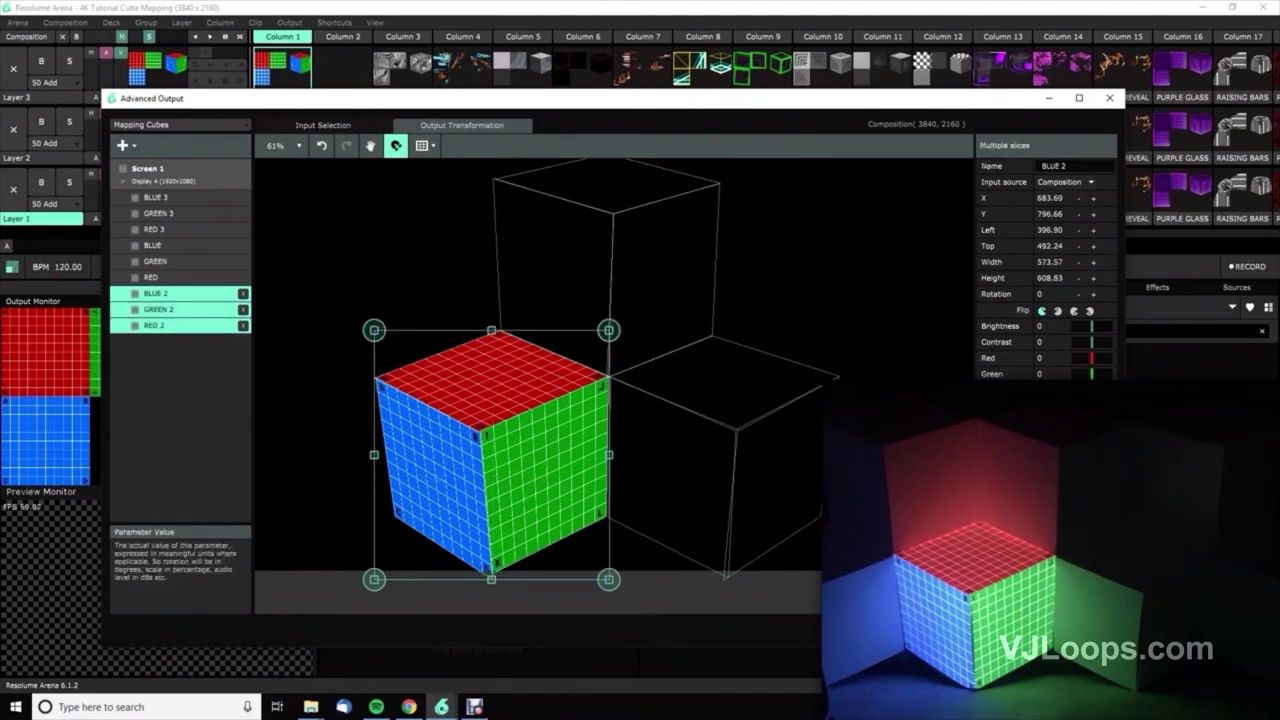
pyautogui.click(1063, 182)
pyautogui.click(1062, 286)
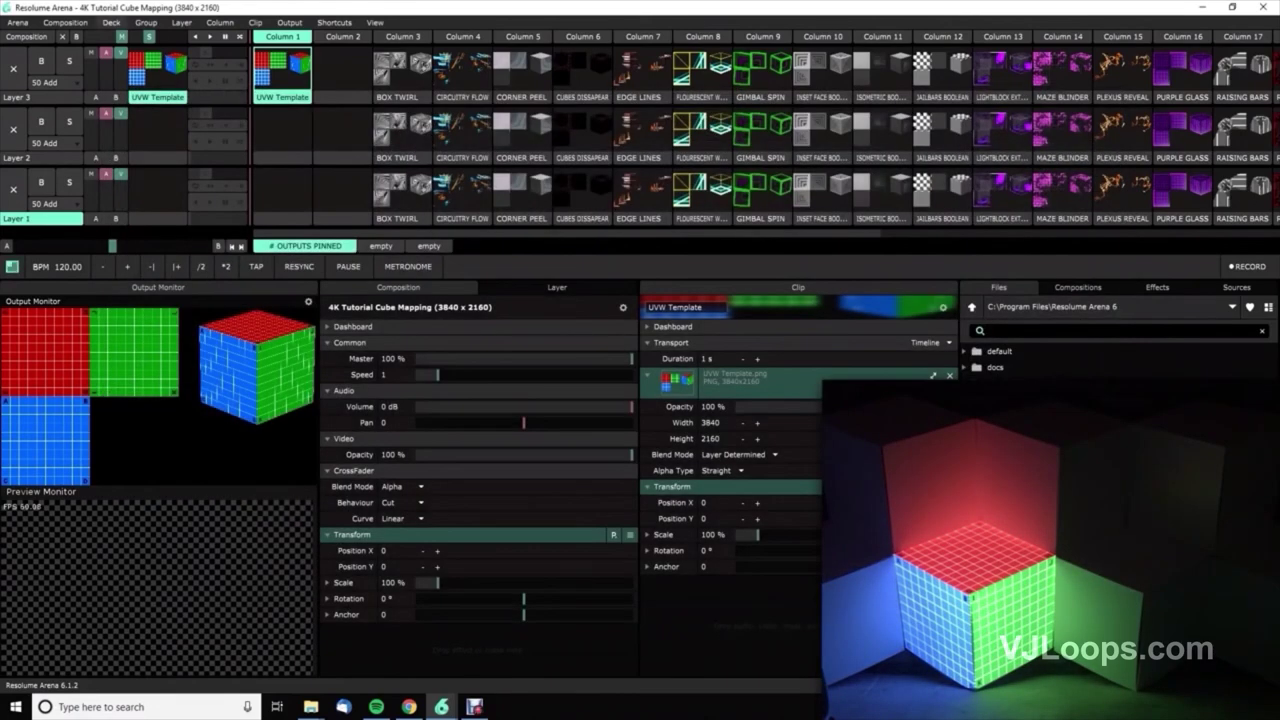
# Open the composition settings
pyautogui.click(65, 22)
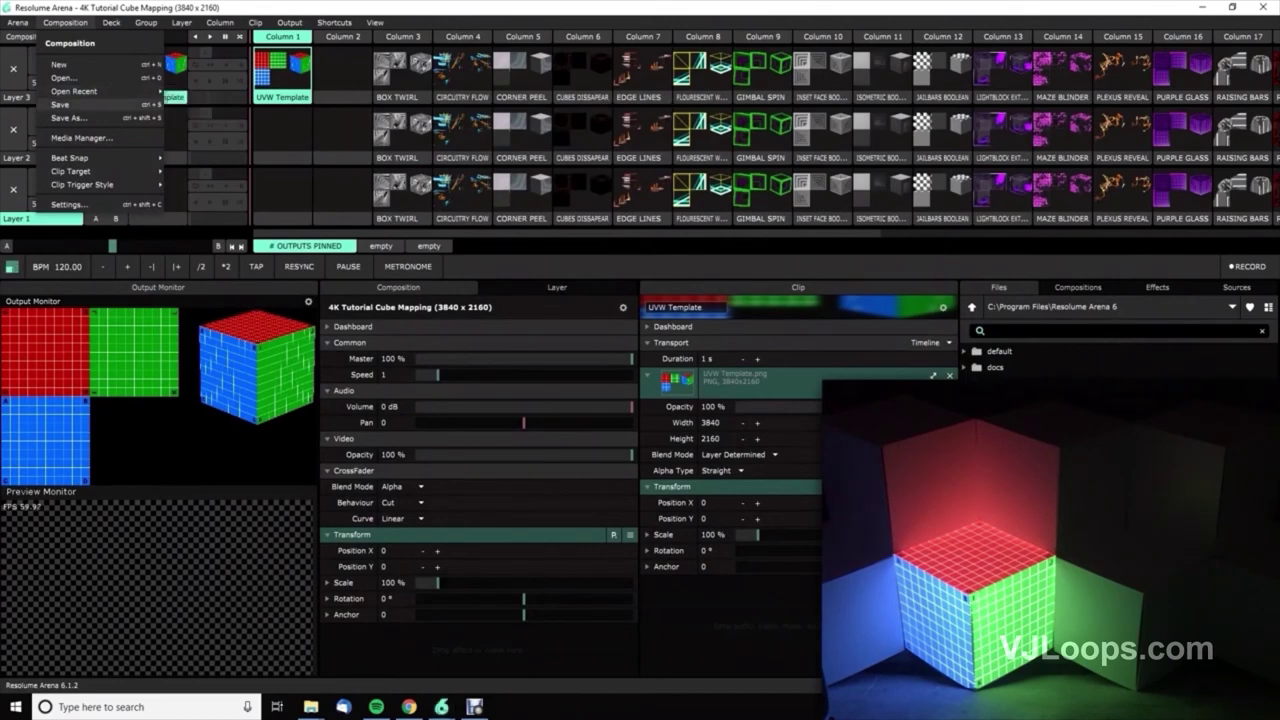
pyautogui.click(66, 206)
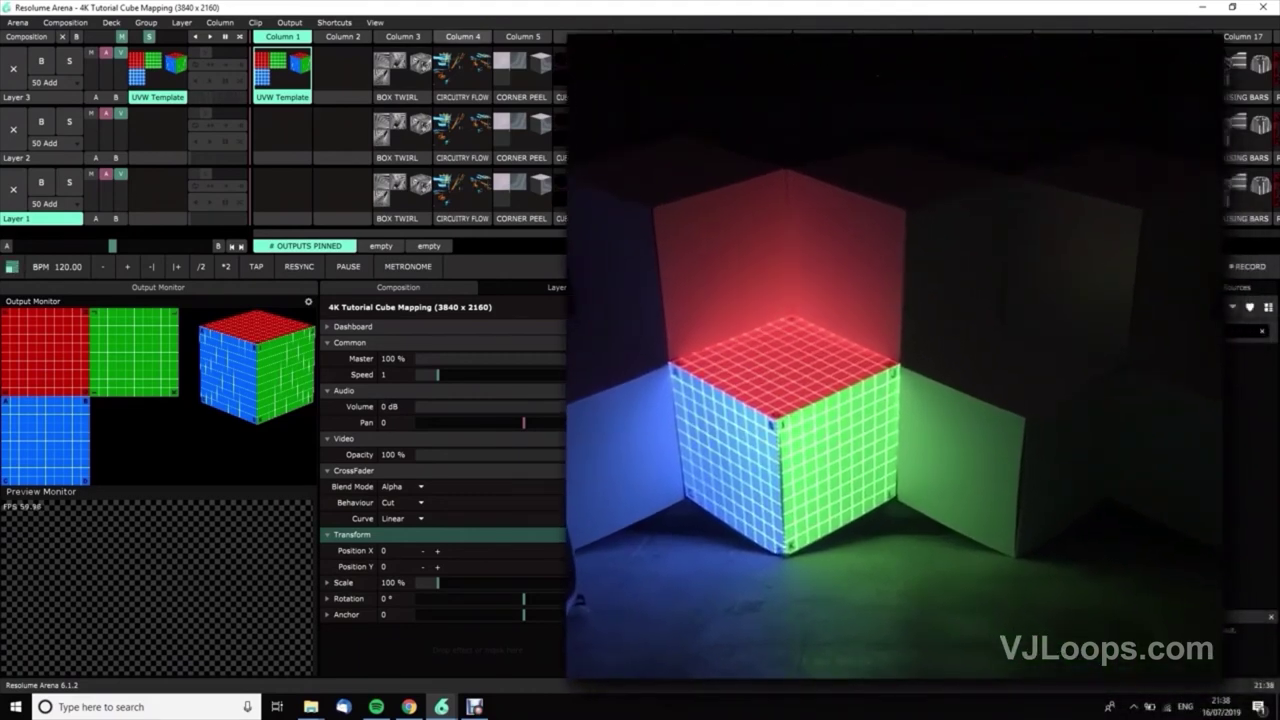
# Launch Column 4's CIRCUITRY FLOW clips on all three layers and preview Layer 3's BOX TWIRL clip
pyautogui.click(463, 37)
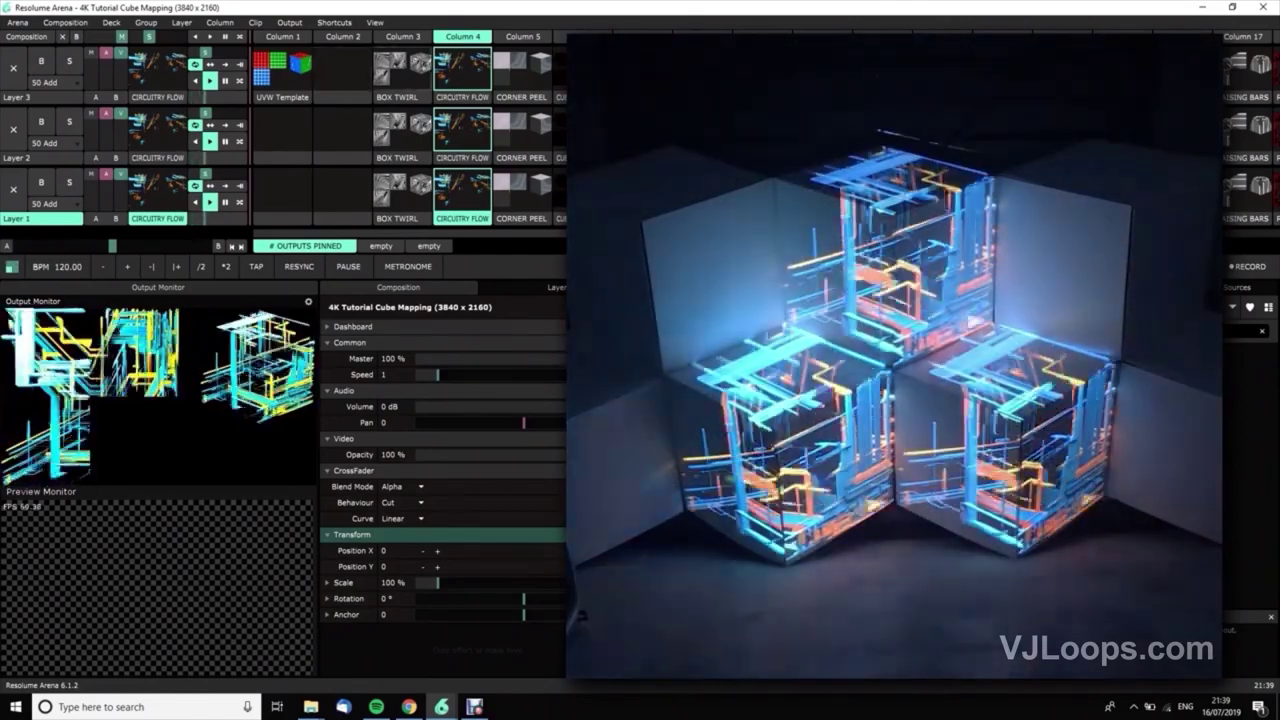
pyautogui.click(398, 97)
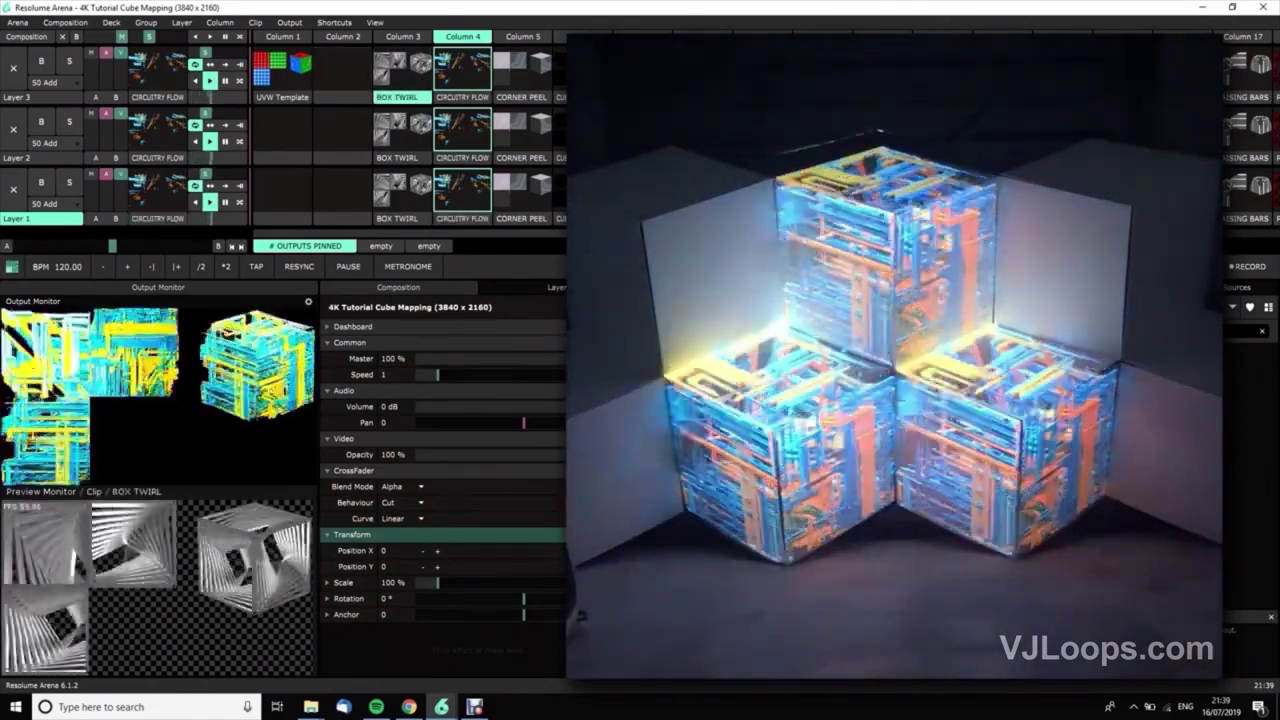
# Select all clips in the deck and launch the Rubik's-style cube clip on Layer 2
pyautogui.hscroll(10, 408, 130)
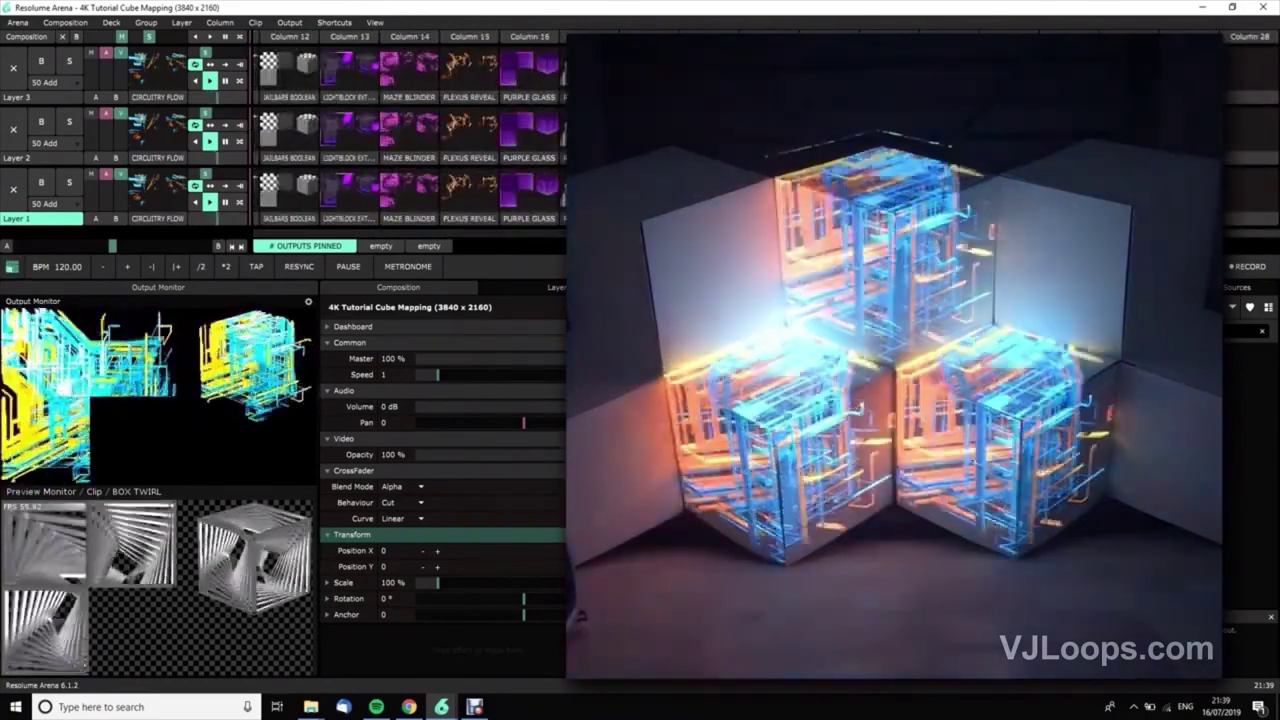
pyautogui.hotkey('ctrl', 'a')
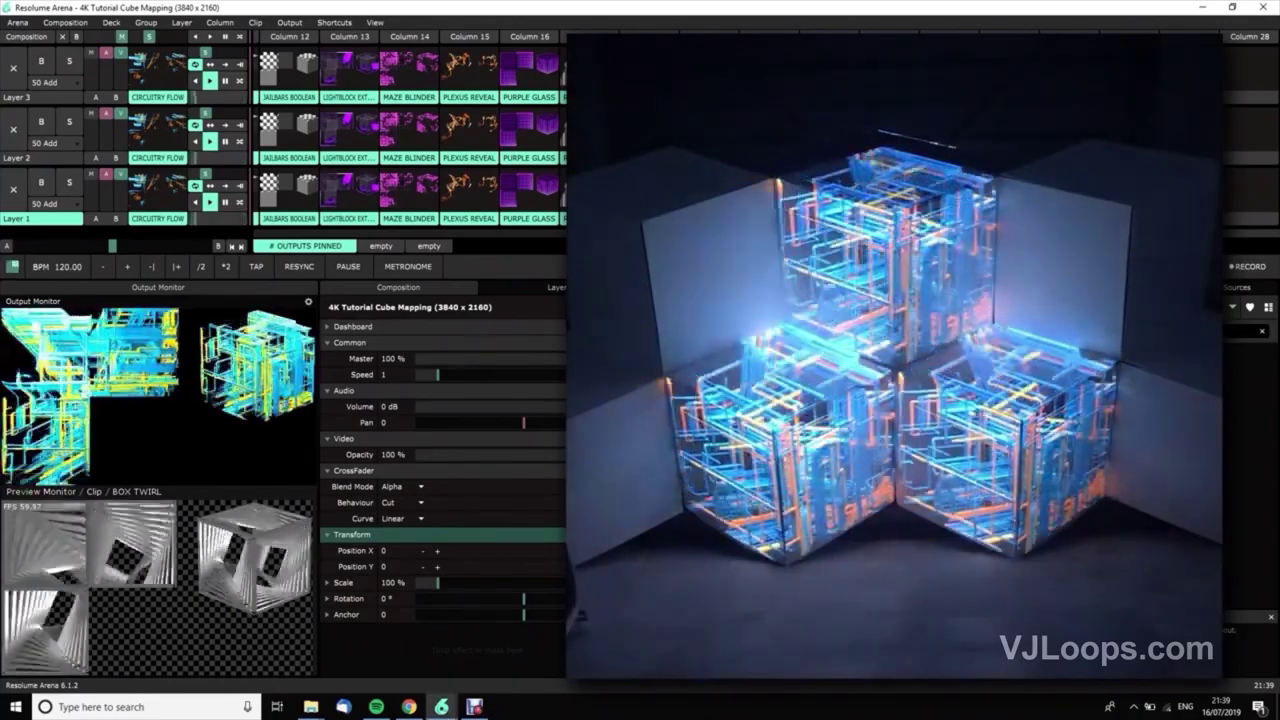
pyautogui.click(590, 127)
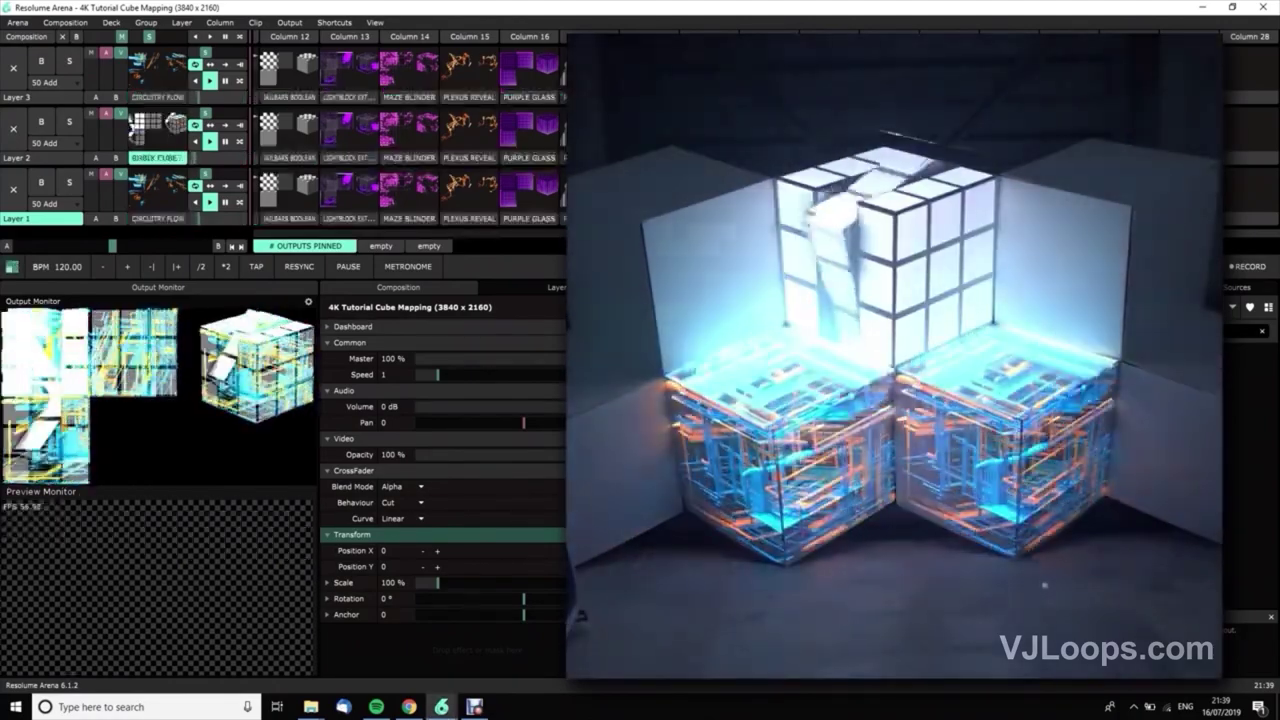